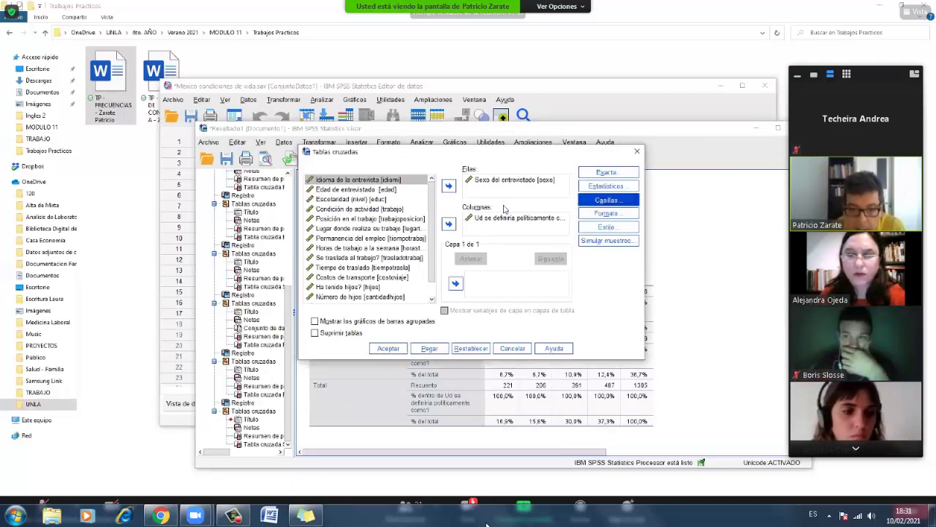
Review the crosstab's cell display options and check them against the exercise questions and table in the Word document
click(581, 201)
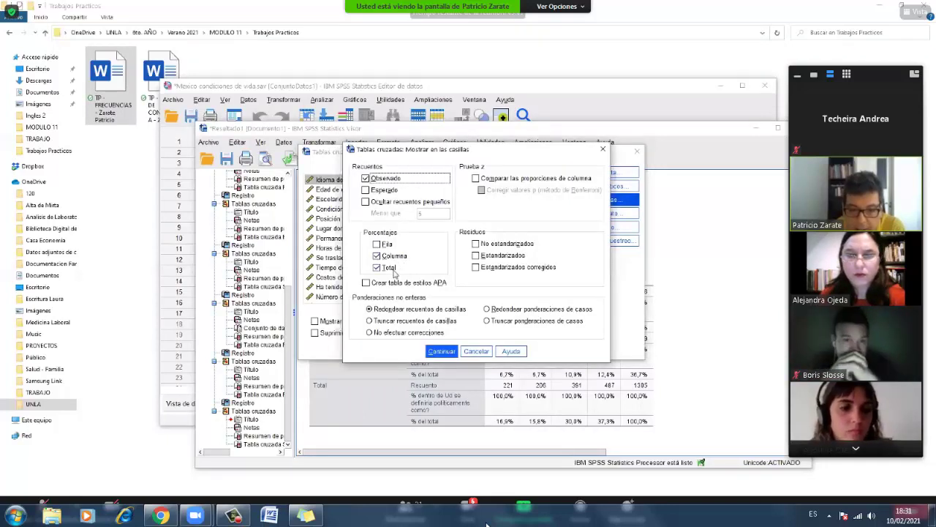
click(439, 352)
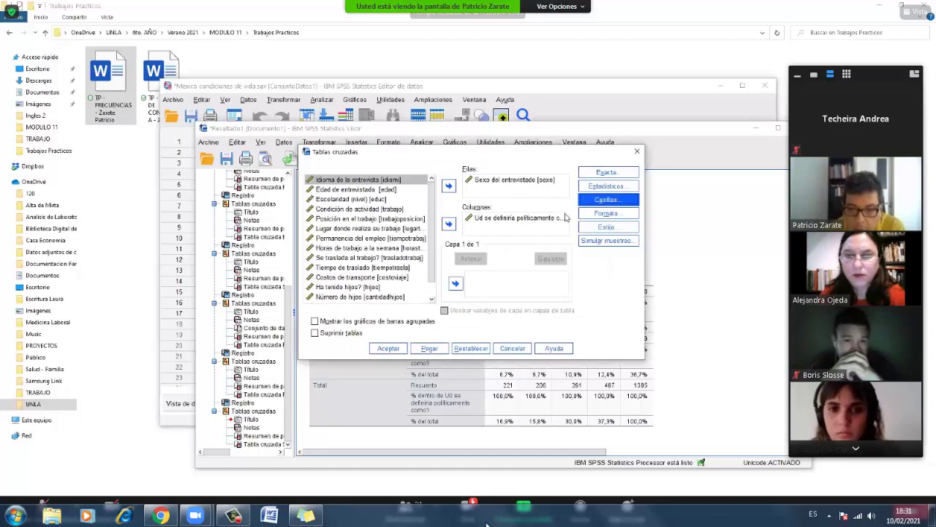
click(587, 200)
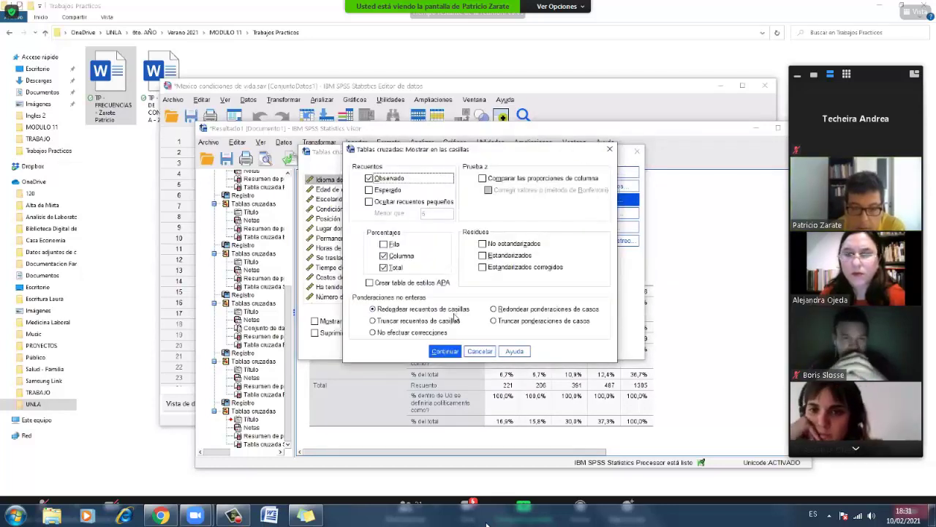
key(alt+Tab)
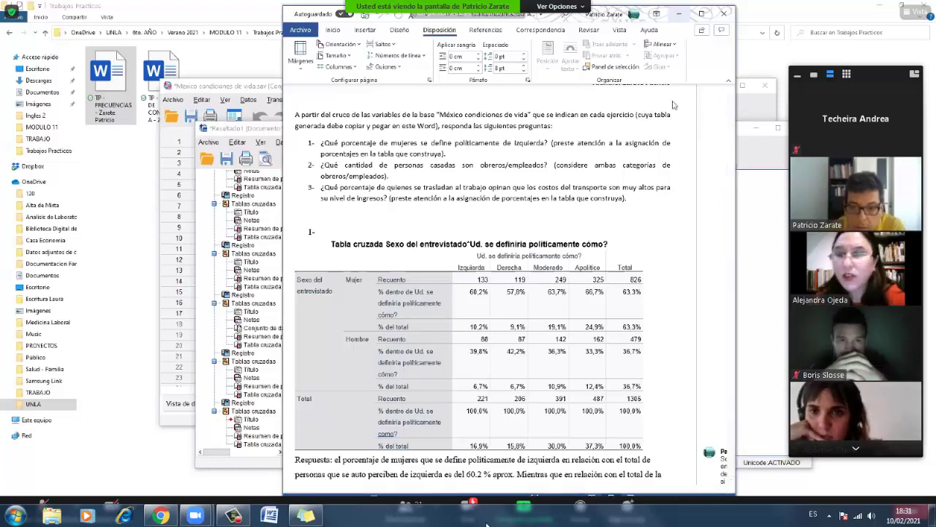
key(alt+Tab)
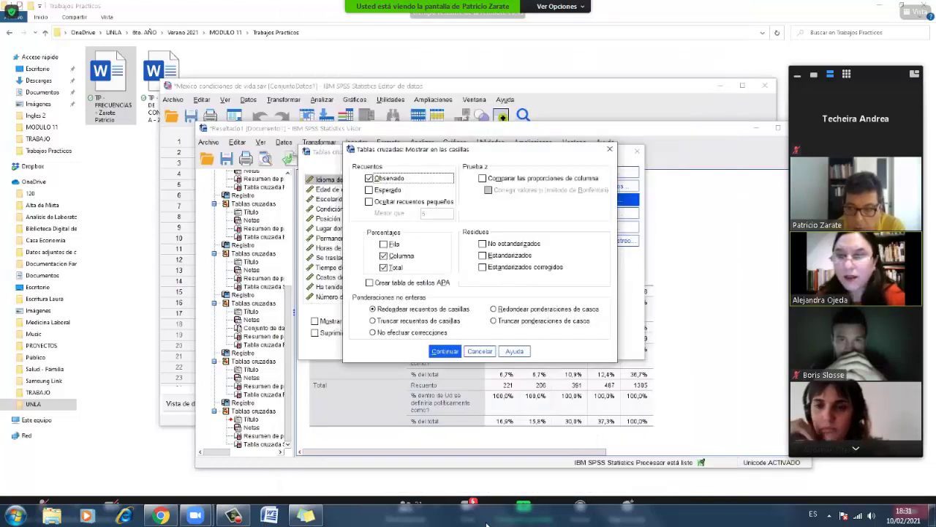
key(alt+Tab)
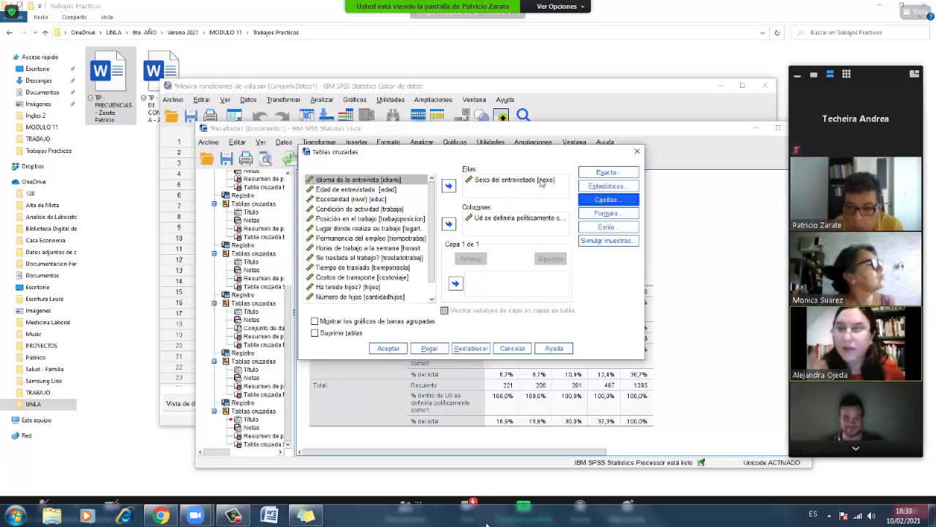
Rerun the crosstab of sex by political self-definition with row percentages only, removing the column and total percentages
click(595, 201)
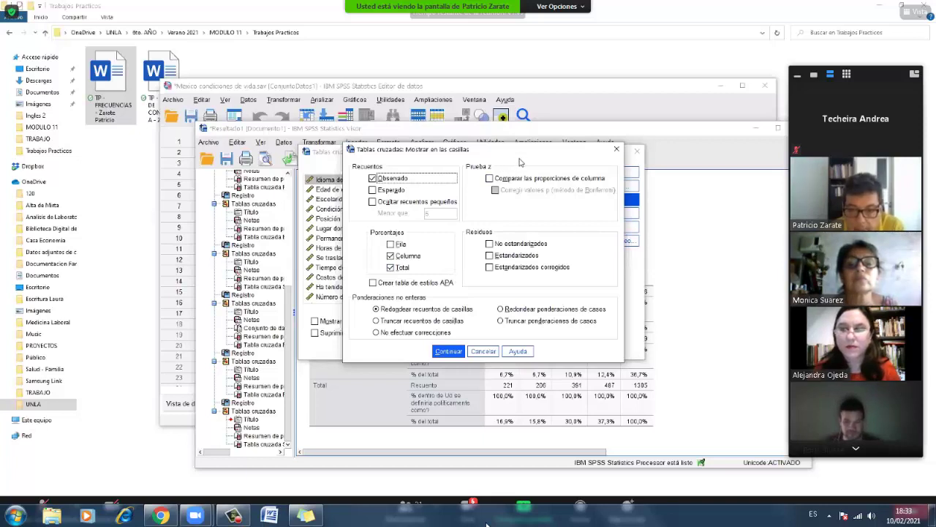
drag(518, 150, 514, 168)
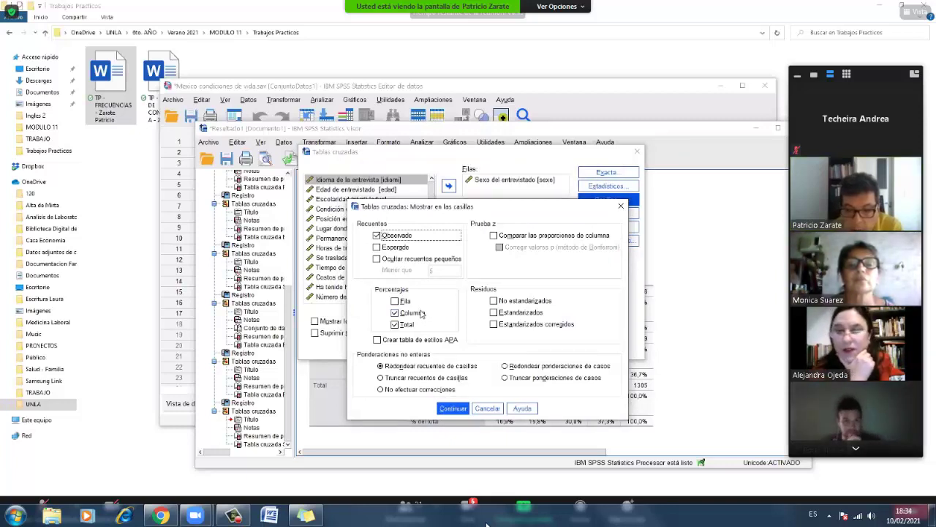
click(406, 303)
click(411, 313)
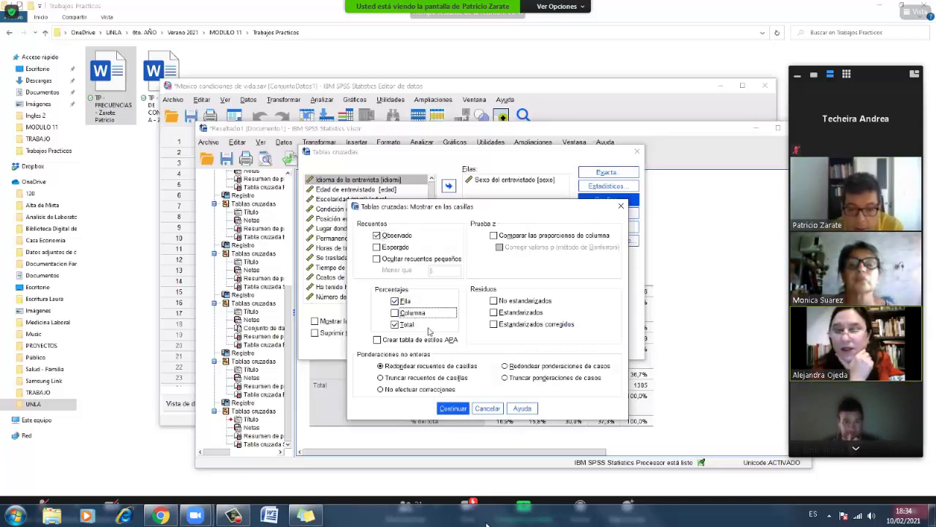
click(407, 325)
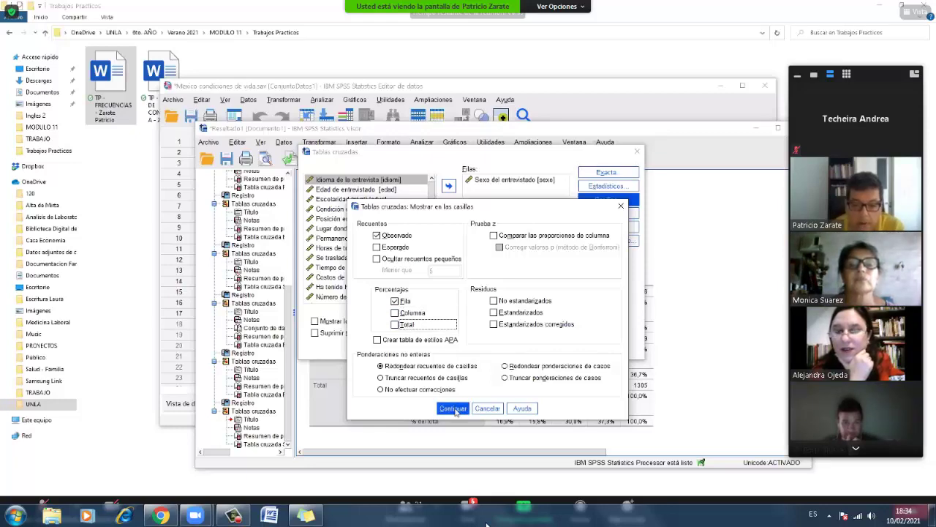
click(454, 409)
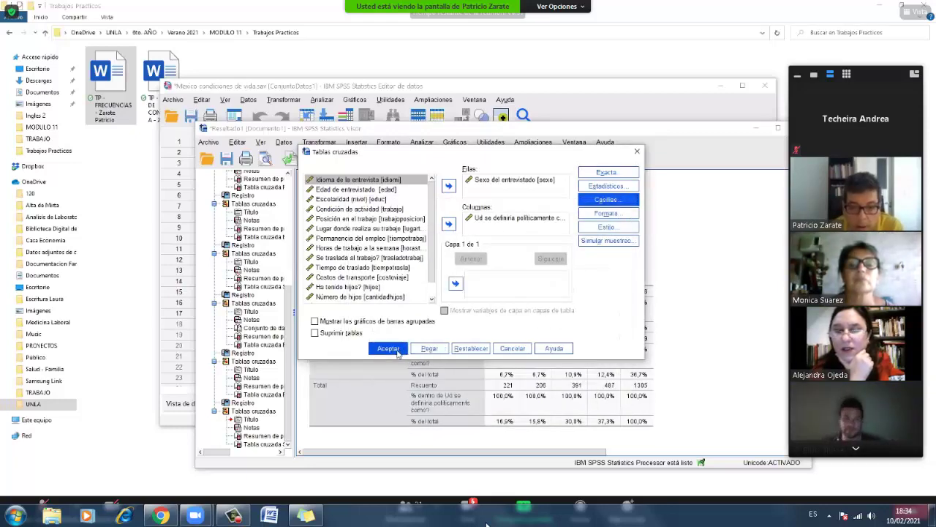
click(389, 349)
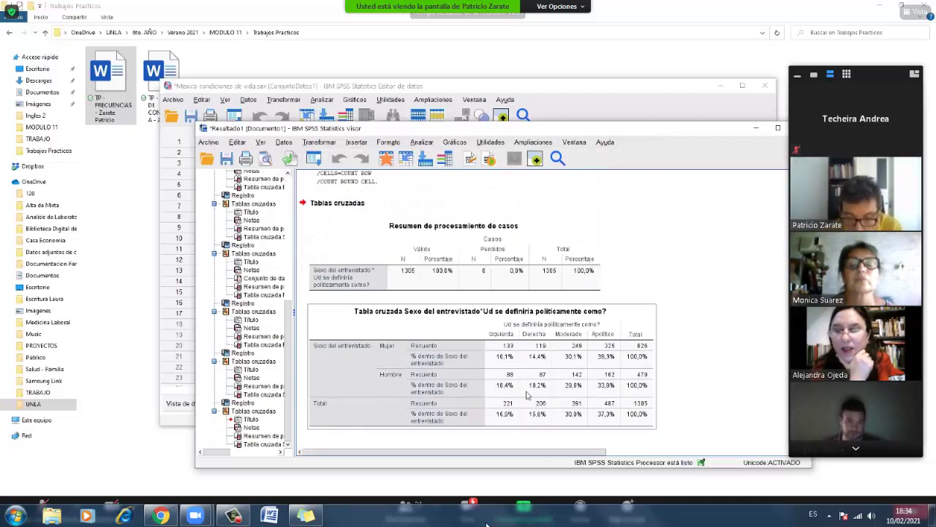
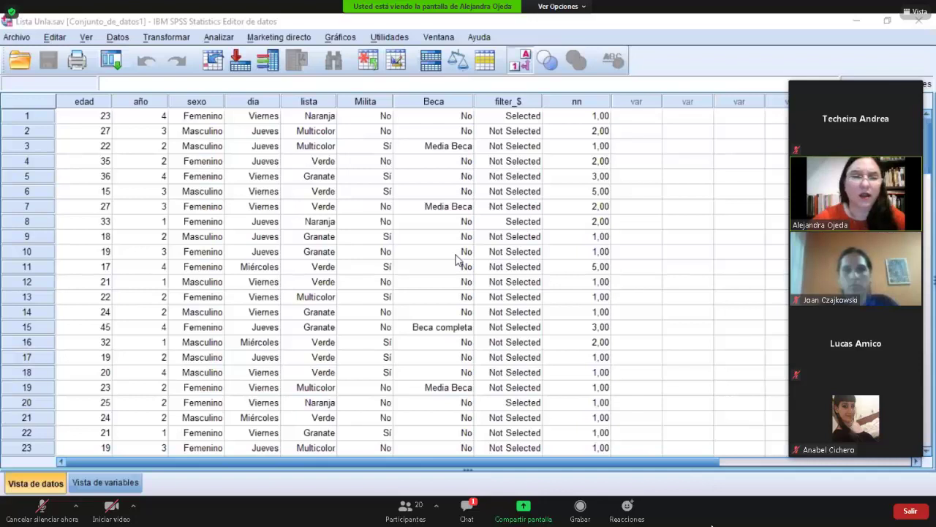
Delete the filter_$ and nn variables from the Lista Unla.sav dataset
click(106, 482)
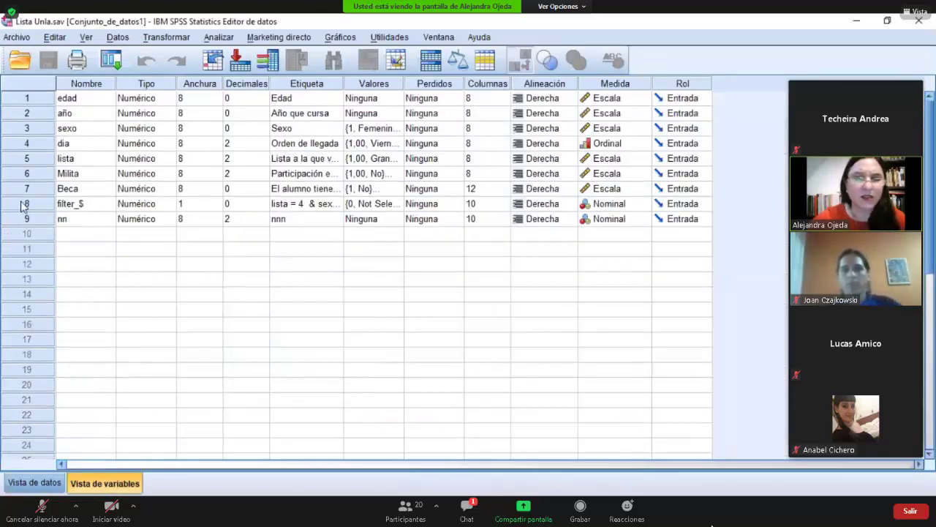
click(23, 205)
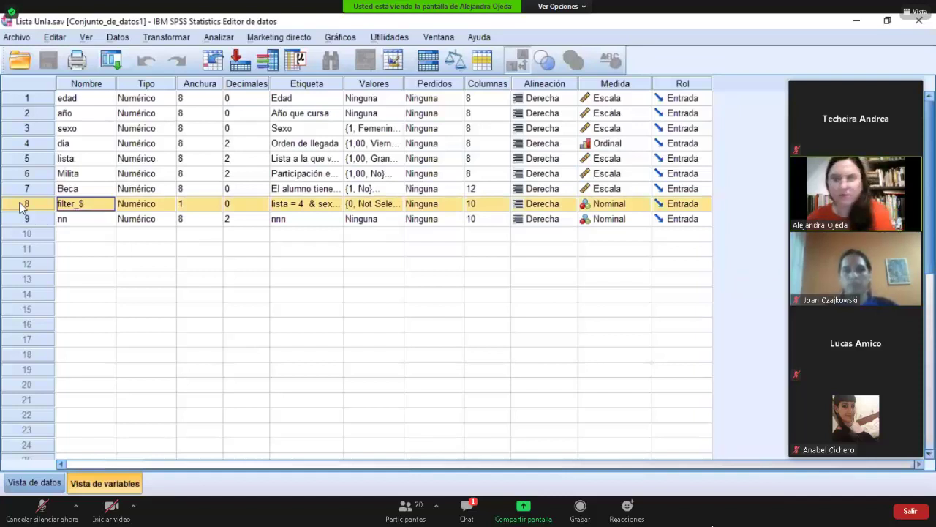
click(19, 208)
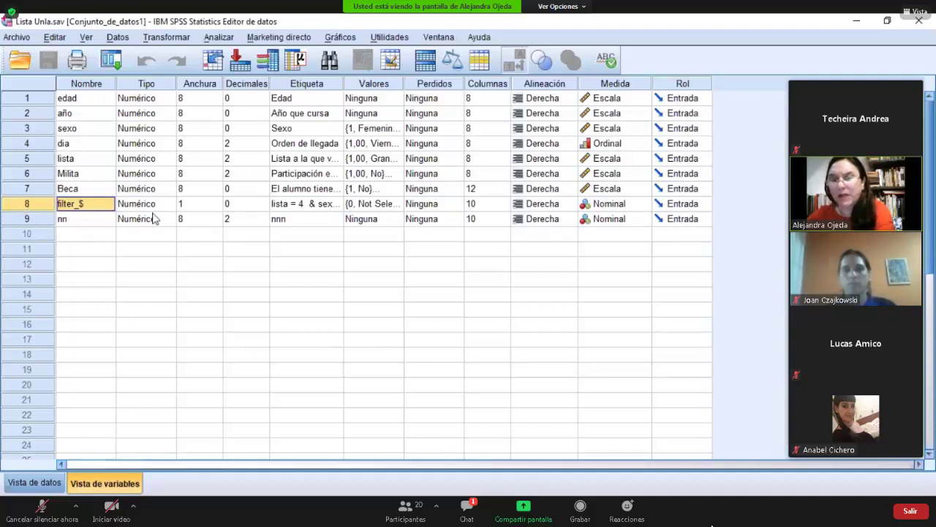
key(Delete)
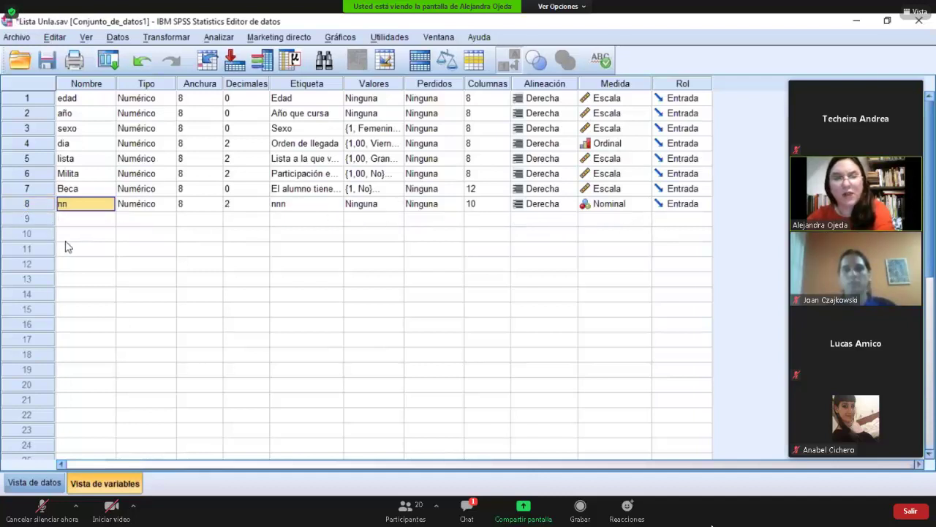
click(25, 205)
key(Delete)
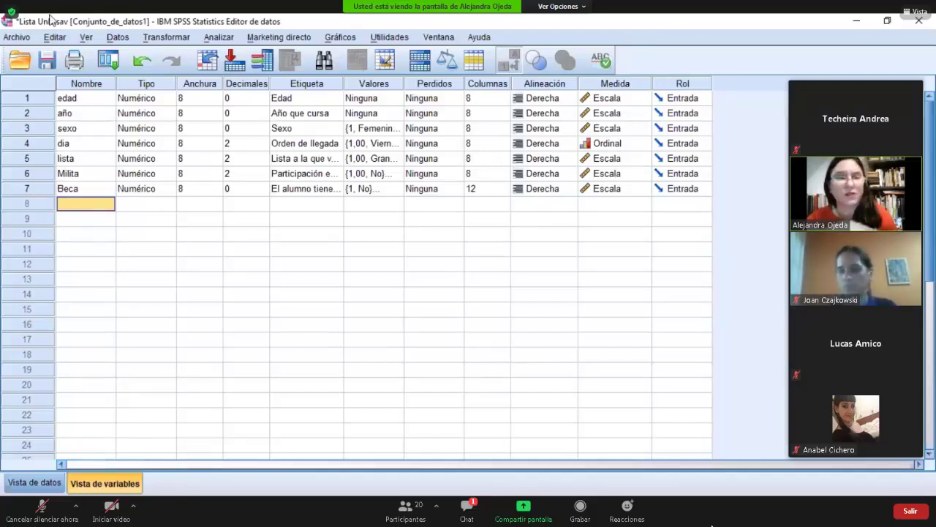
click(180, 41)
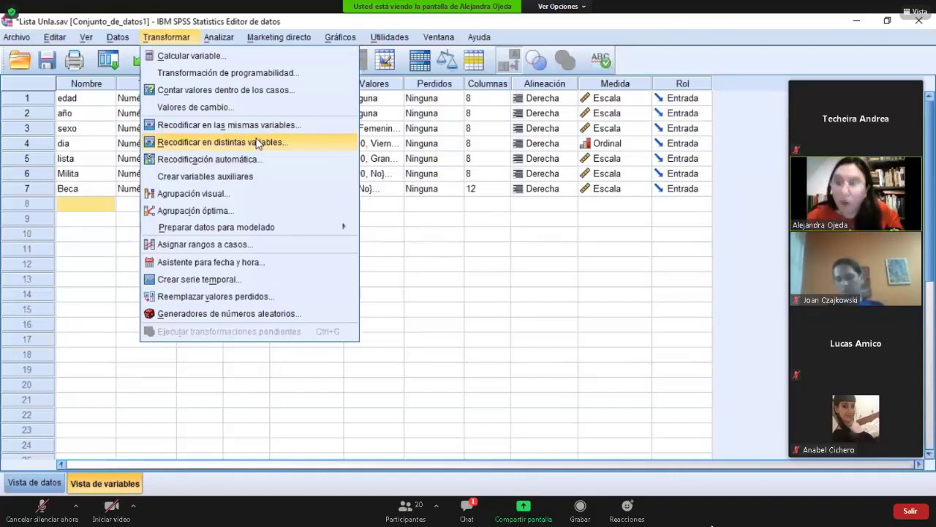
click(516, 323)
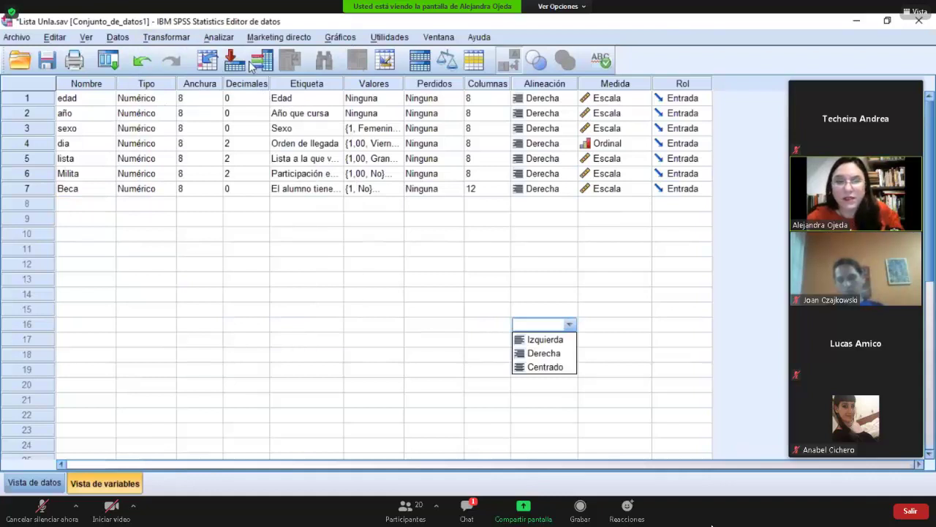
Generate a frequency table for the Edad variable
click(215, 41)
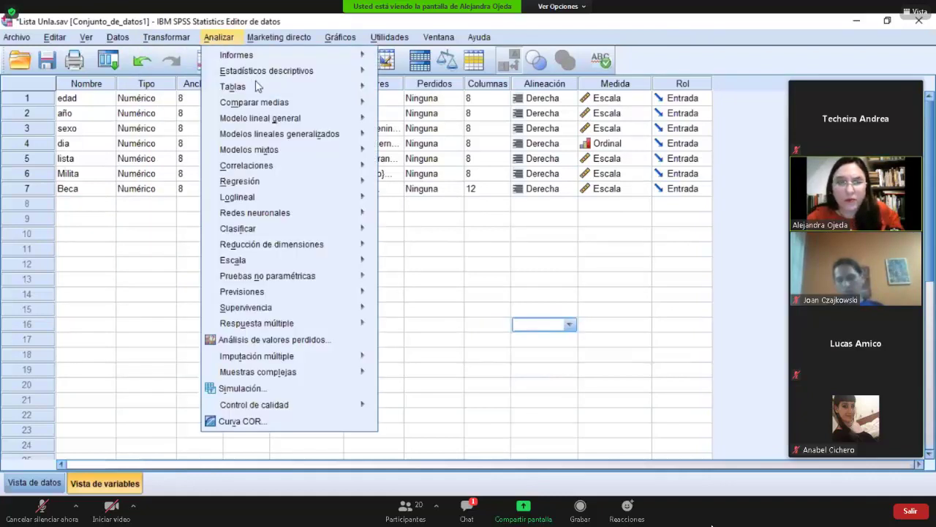
mouse_move(271, 73)
click(401, 74)
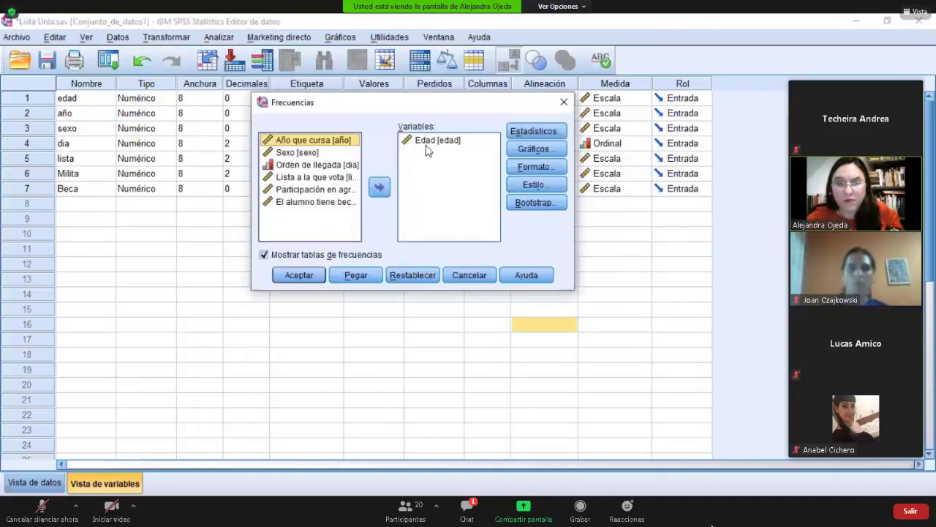
click(298, 275)
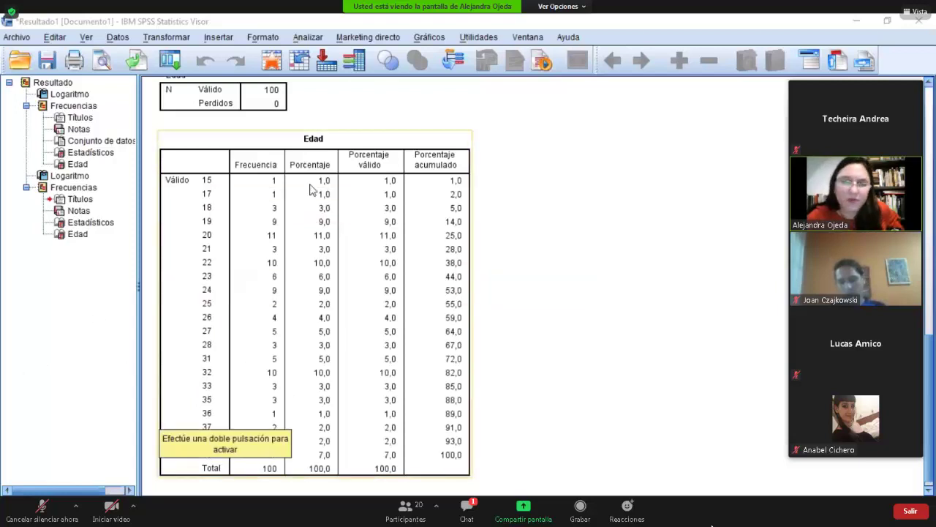
Set up a recode of edad into a different variable named edad2 with the label "Edades por rango"
click(164, 38)
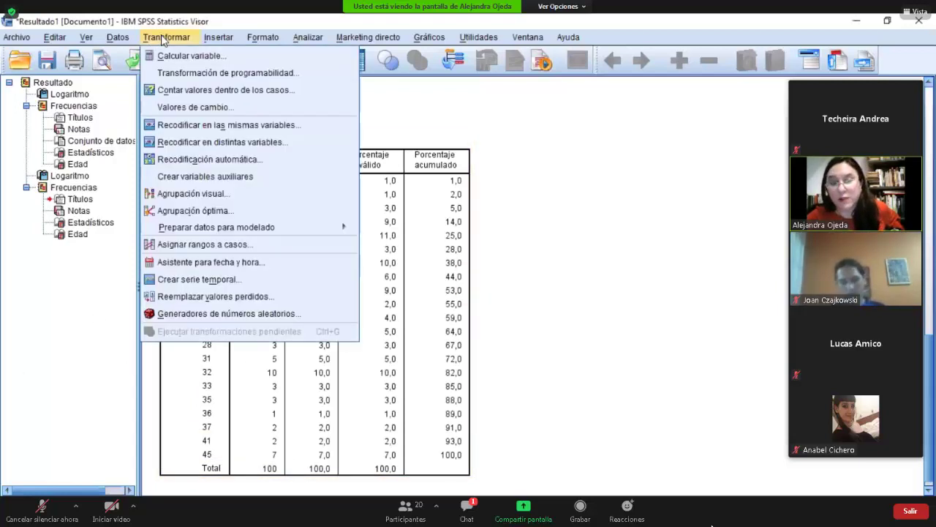
click(189, 143)
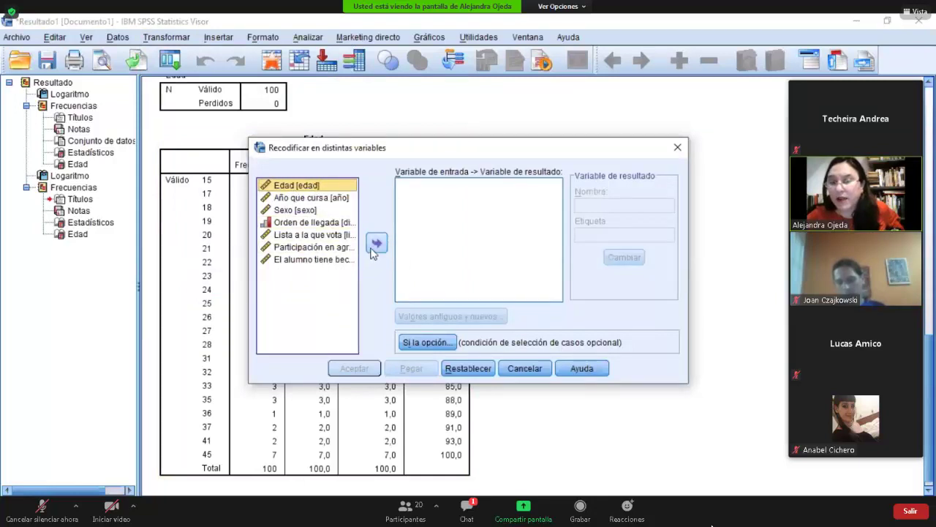
click(377, 244)
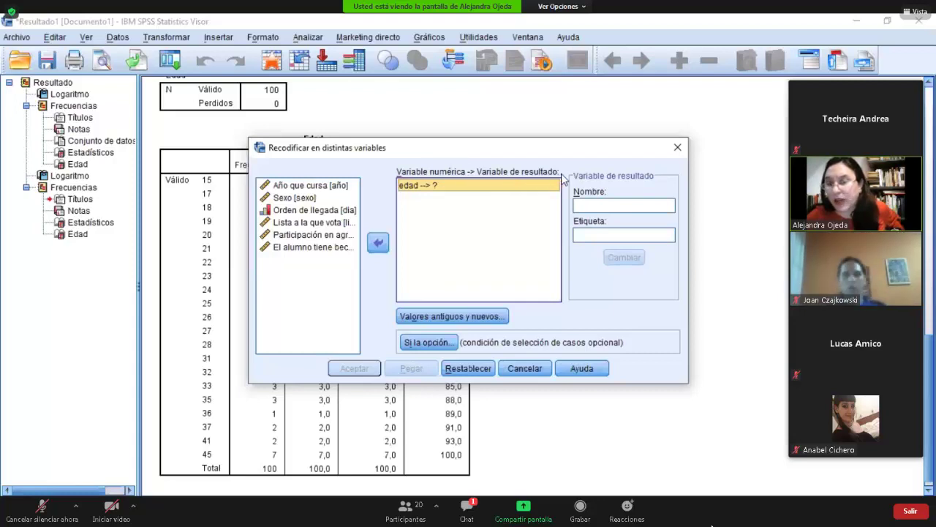
click(587, 208)
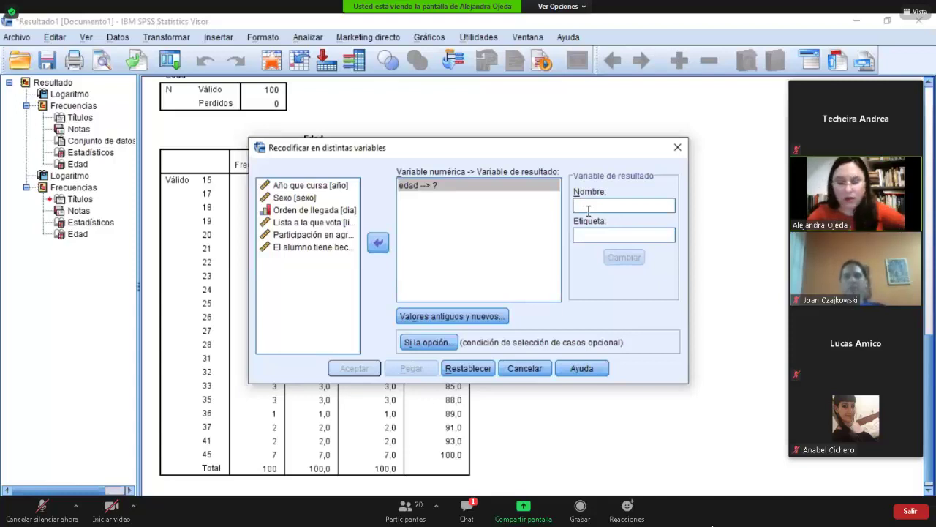
text(edad2)
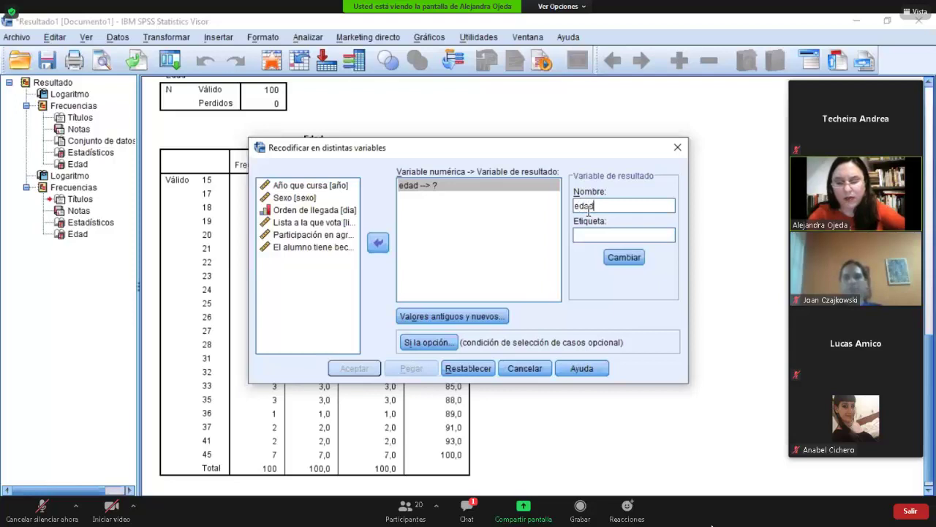
click(635, 234)
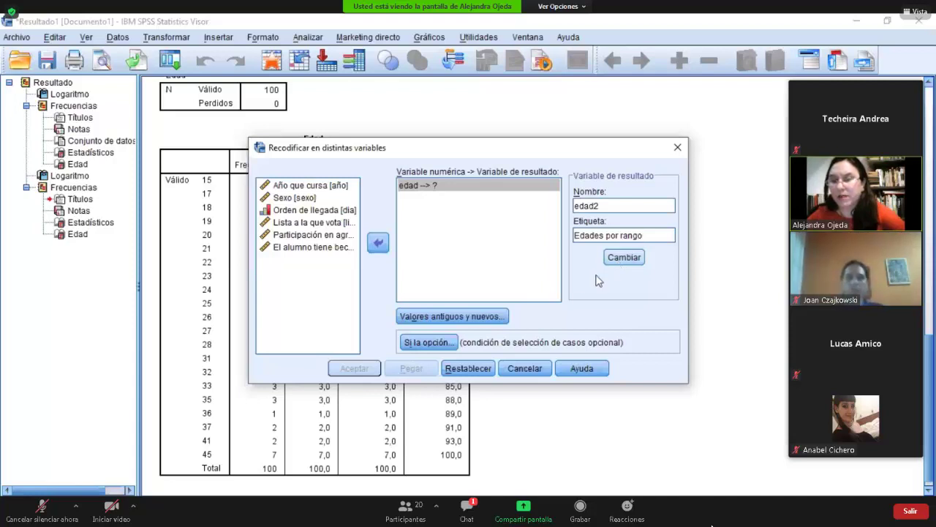
click(624, 257)
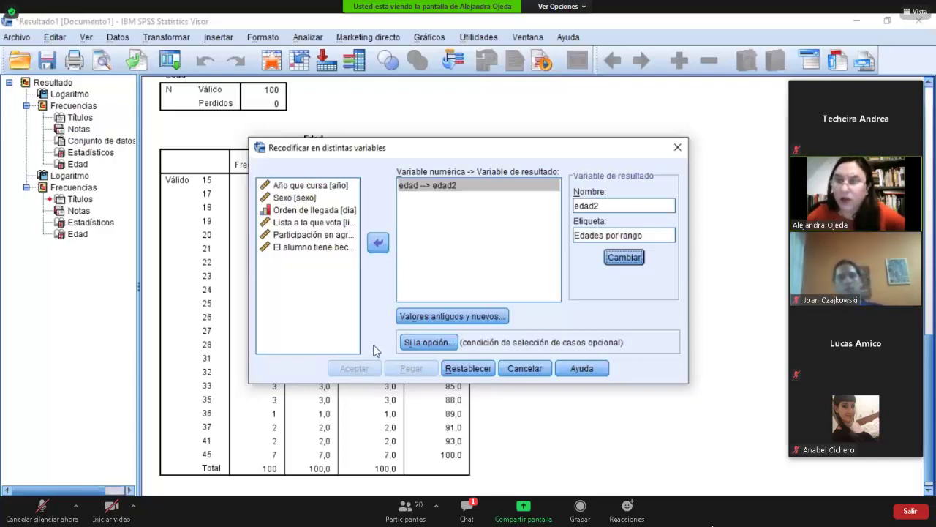
Open the definition of old and new values for the edad to edad2 recode
click(465, 317)
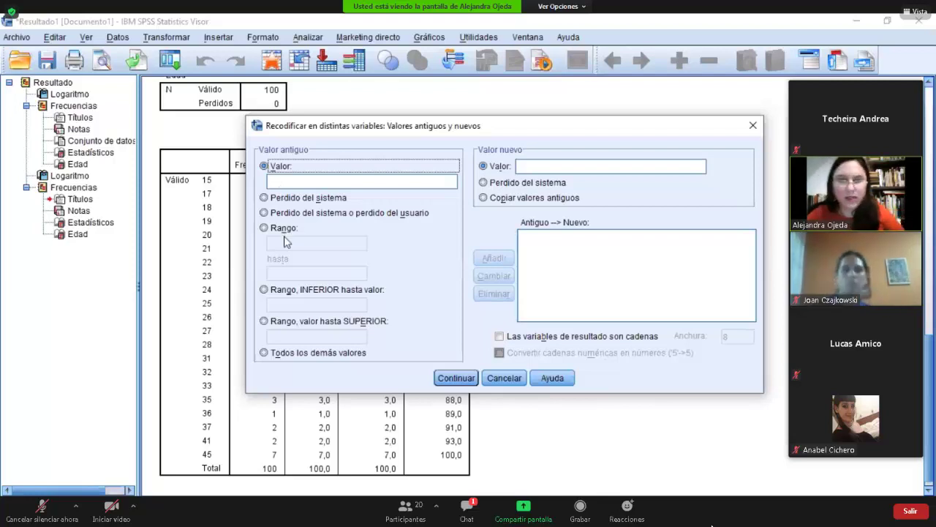
click(276, 181)
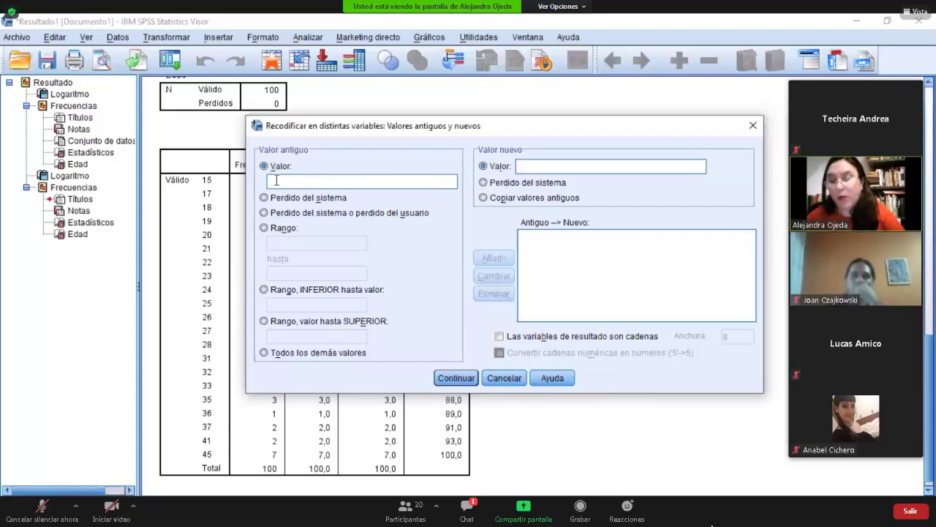
text(15)
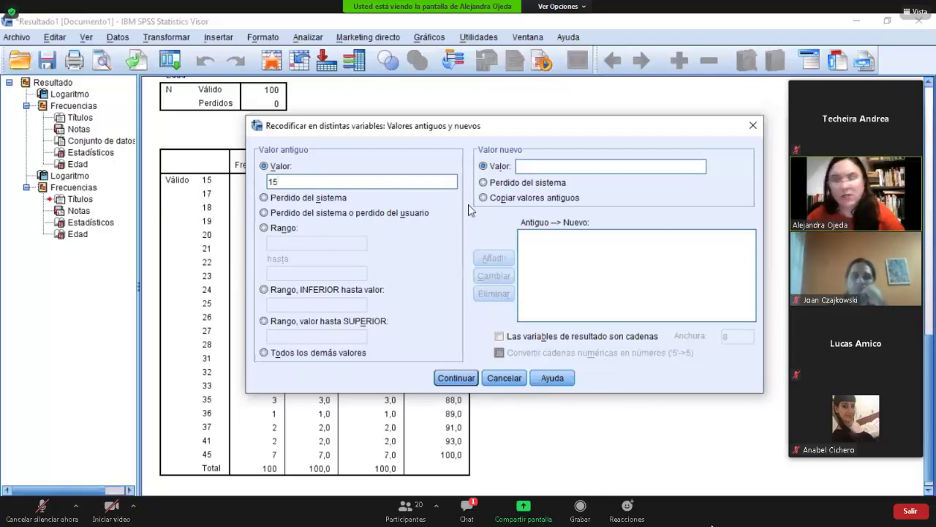
click(550, 166)
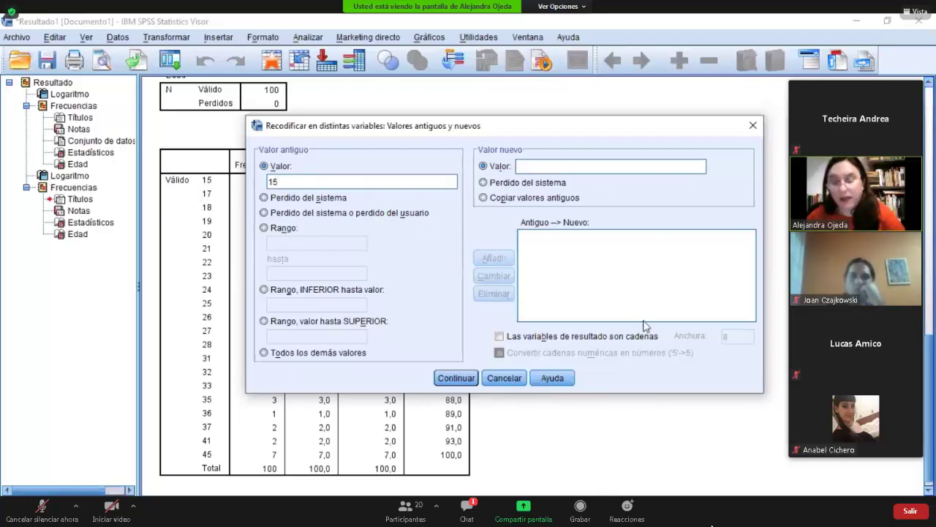
text(15)
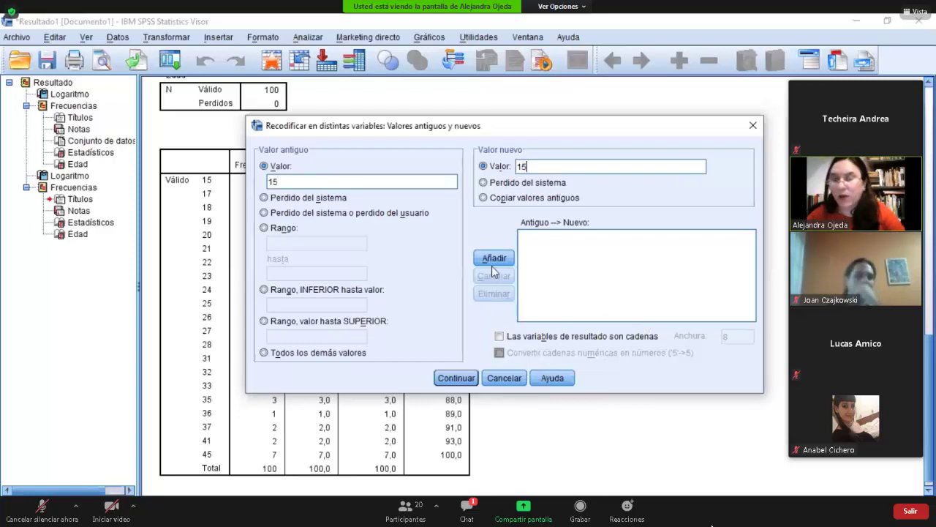
click(494, 257)
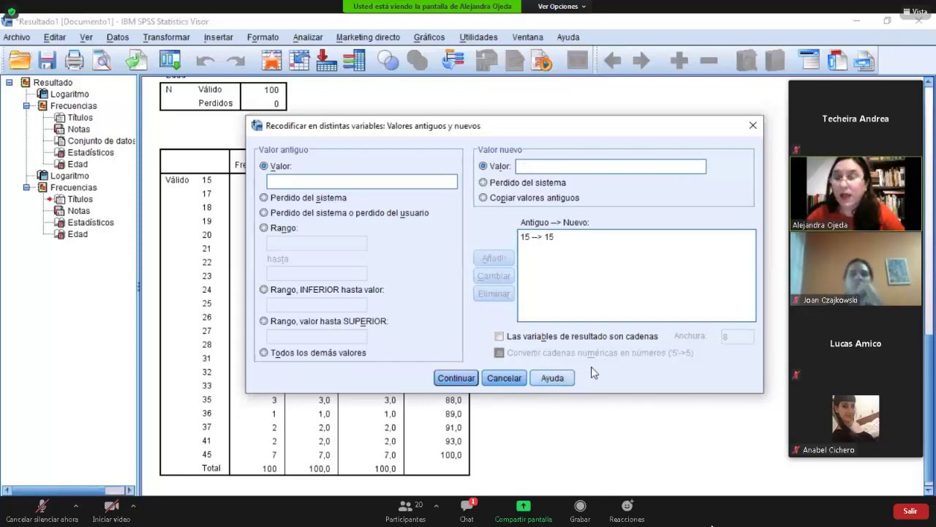
click(540, 242)
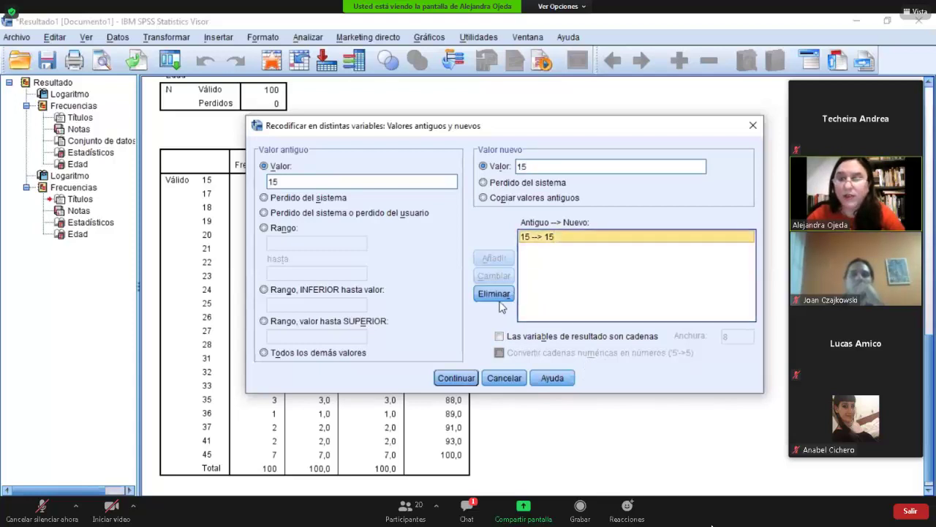
click(495, 293)
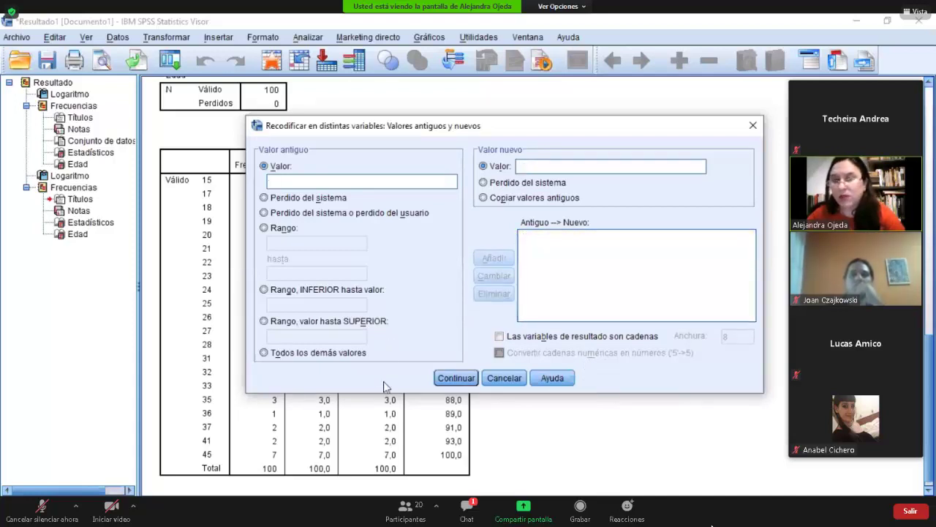
Add a recode rule that turns all ages from the lowest value through 15 into the new value 1
click(265, 290)
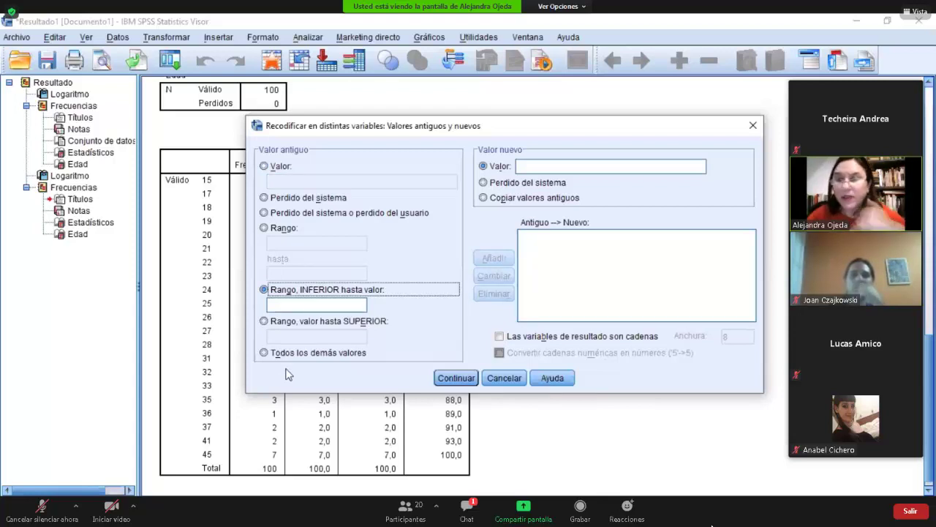
click(291, 305)
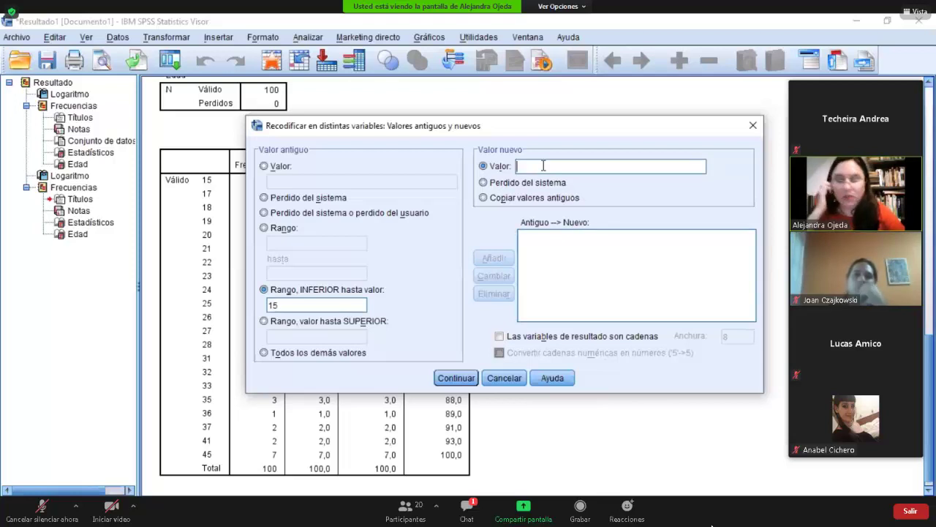
text(1)
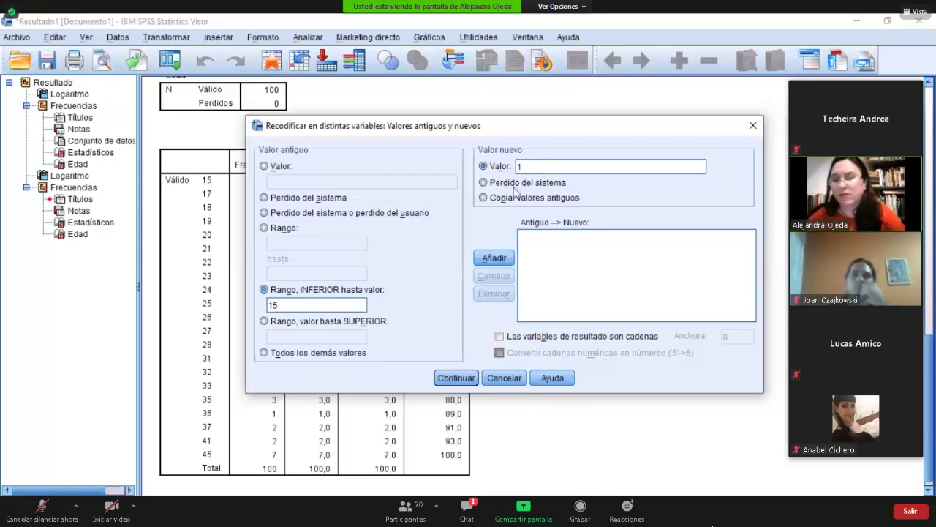
click(492, 258)
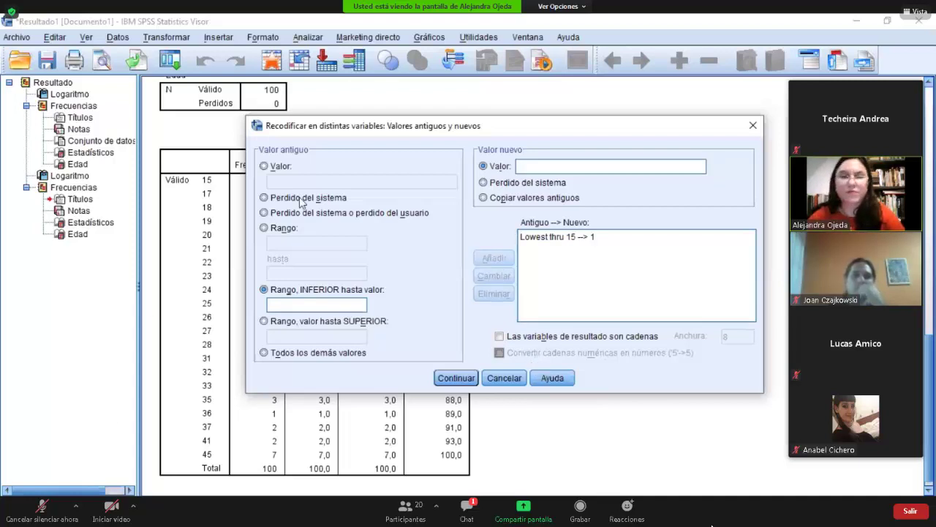
Add a recode rule that turns the age range 16 through 25 into the new value 2
click(272, 230)
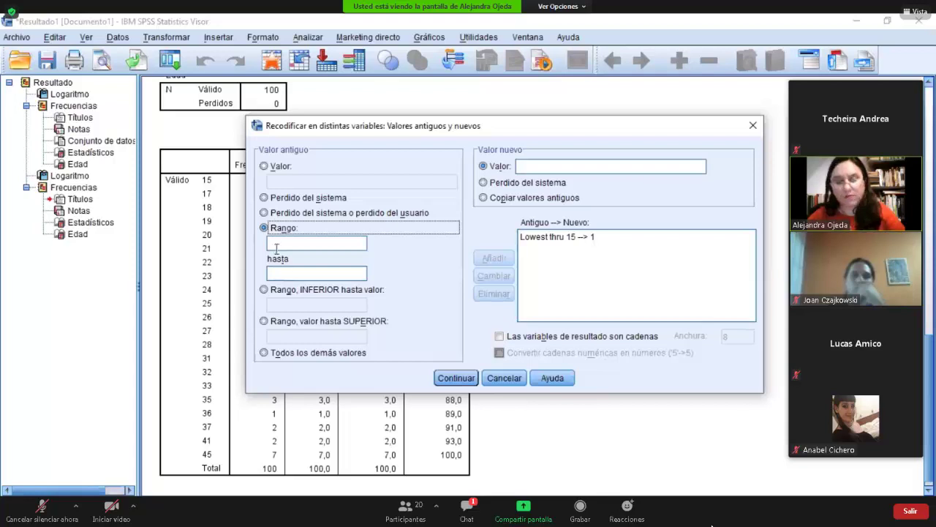
click(277, 247)
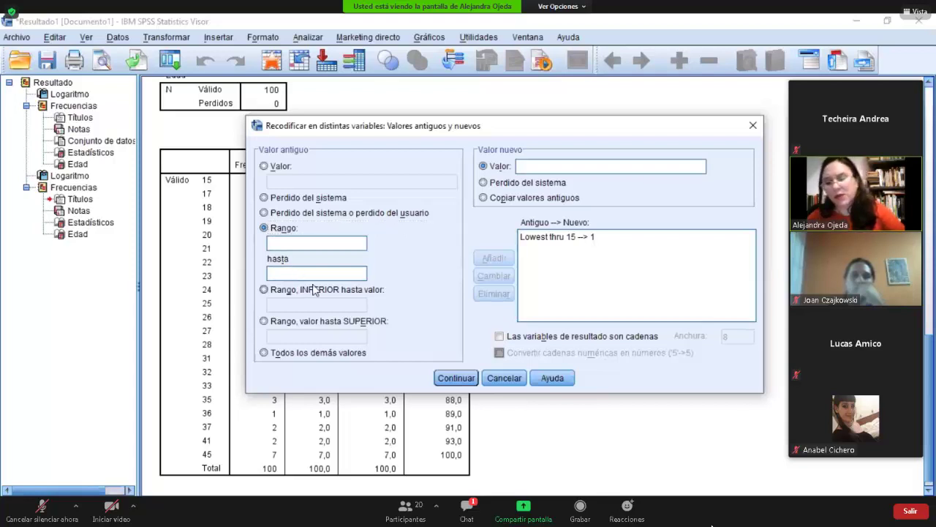
text(16)
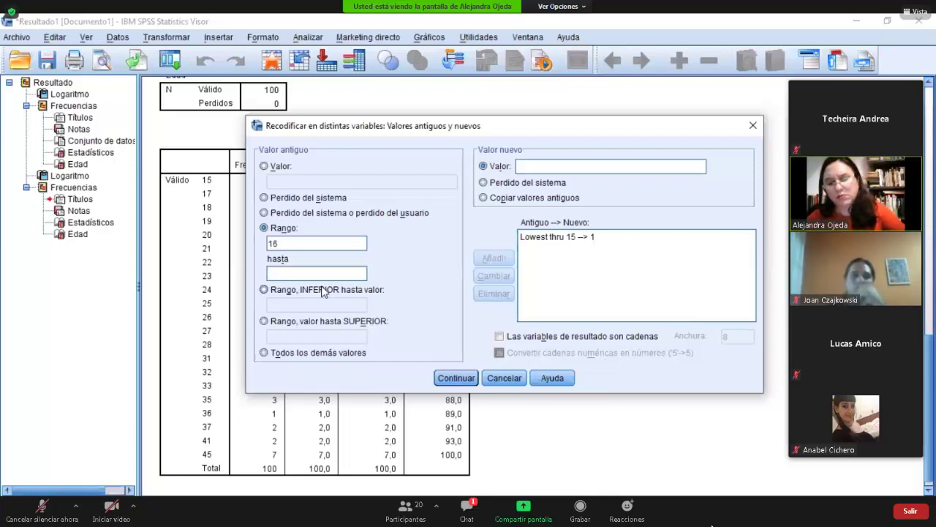
text(25)
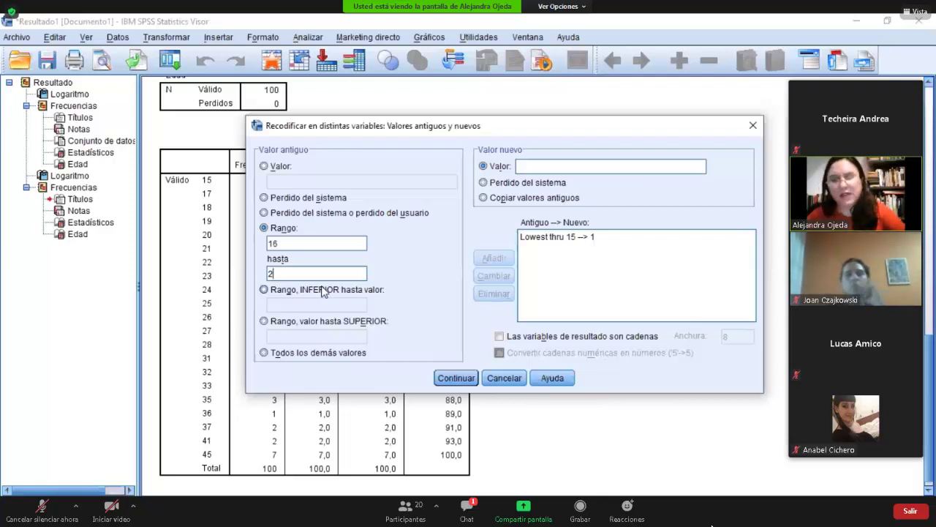
click(535, 166)
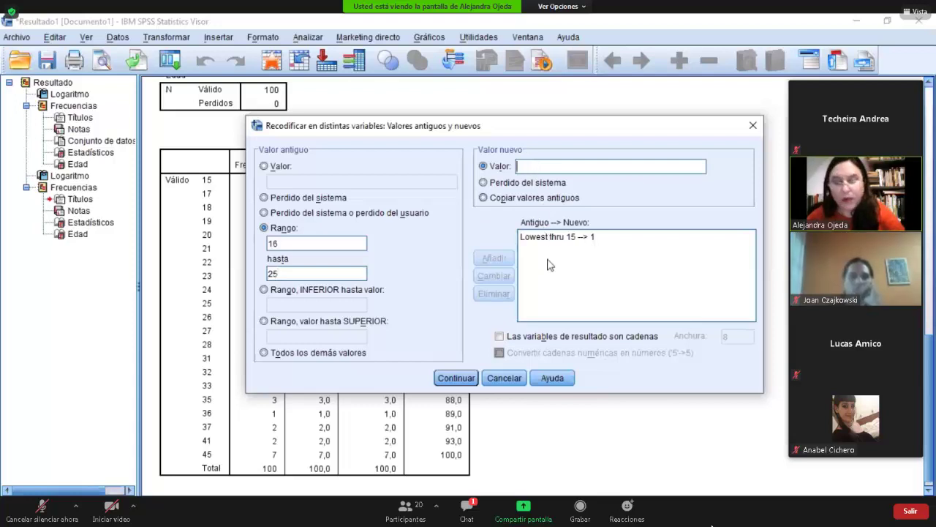
text(2)
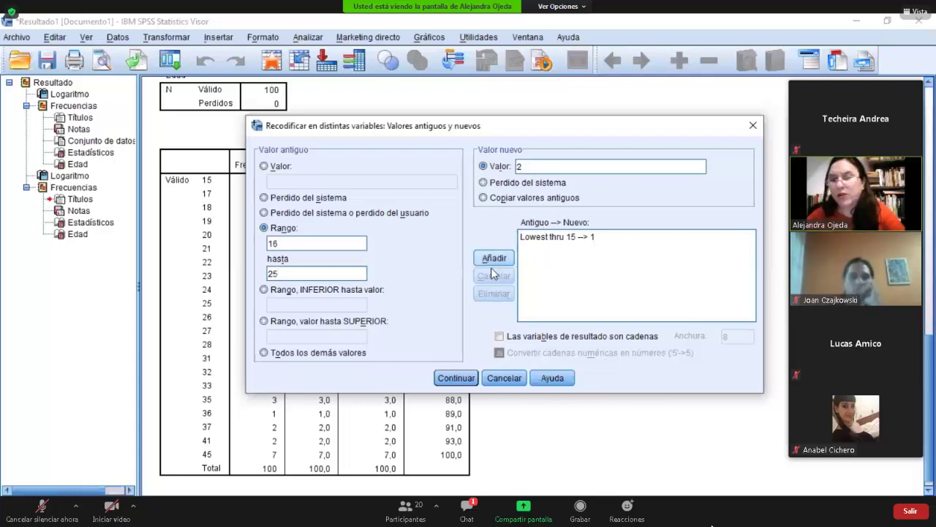
key(Return)
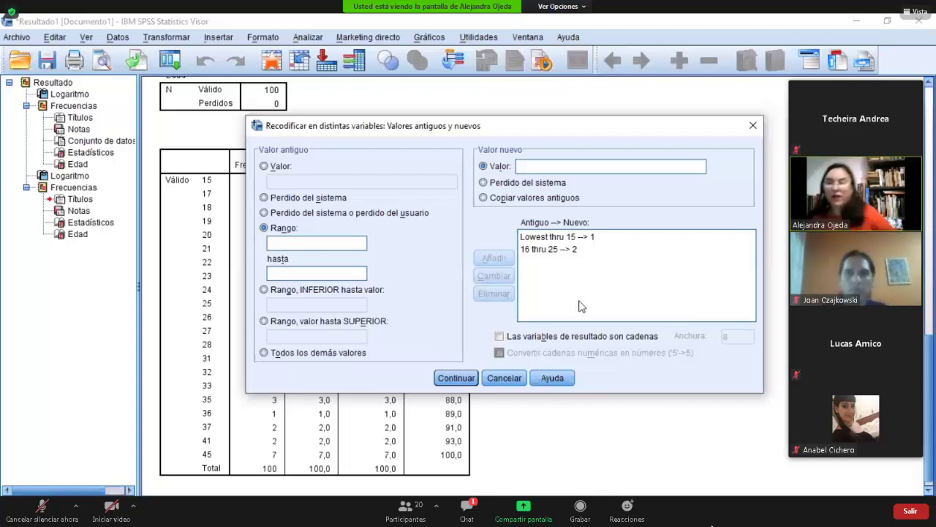
Add a recode rule that turns the age range 26 through 35 into the new value 3
click(315, 244)
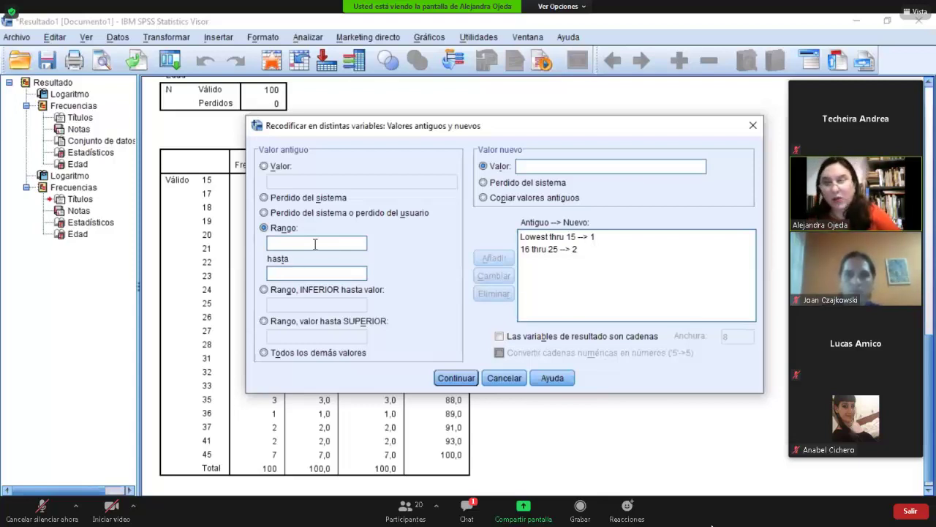
text(266)
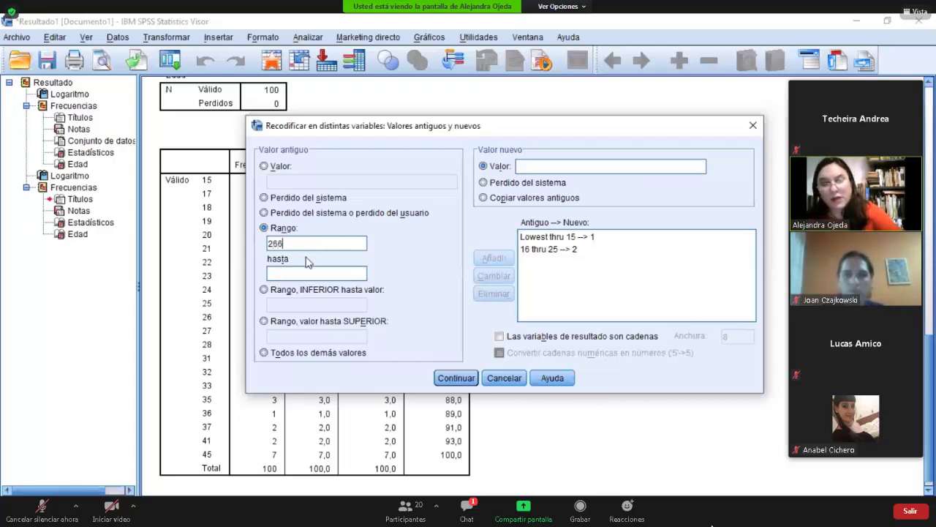
key(BackSpace)
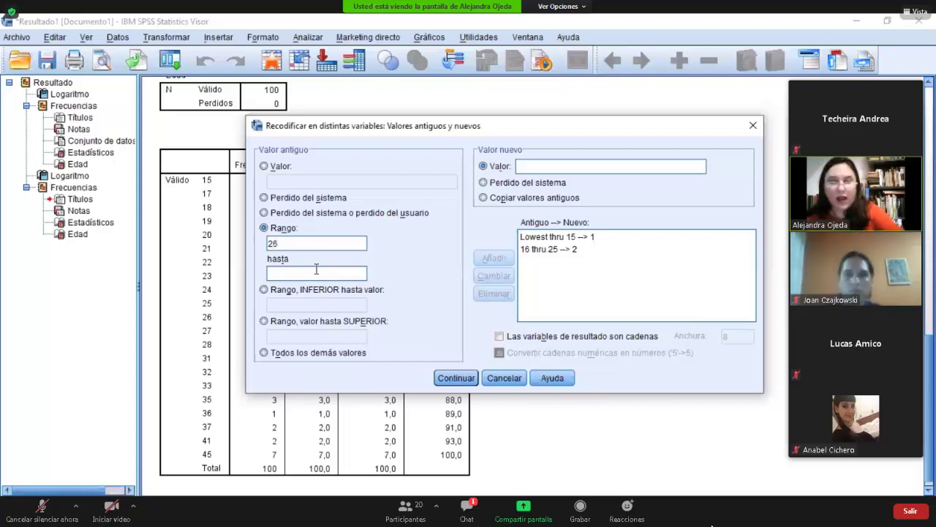
click(317, 269)
text(35)
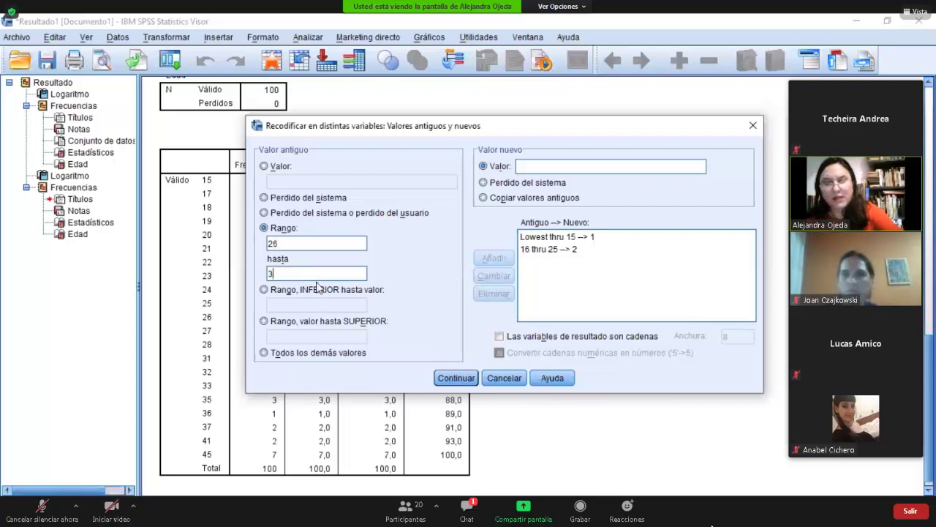
click(547, 170)
text(3)
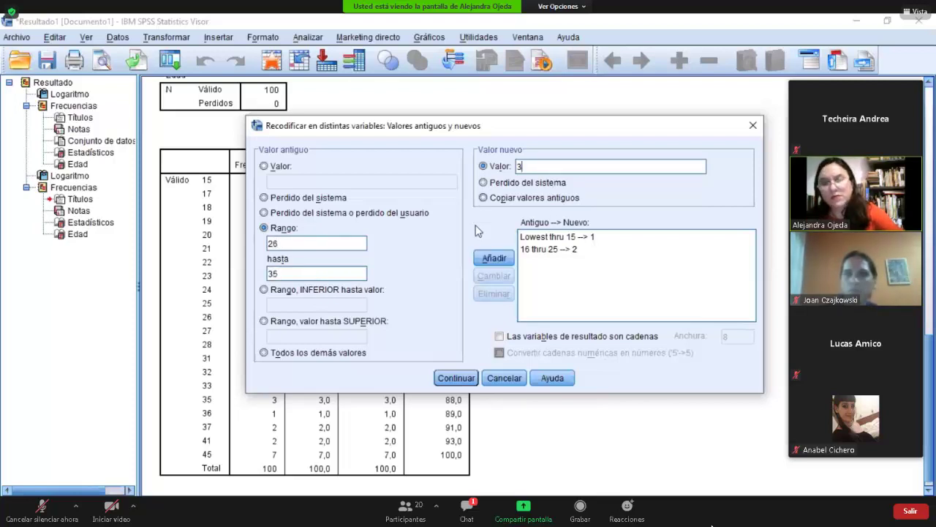
click(494, 259)
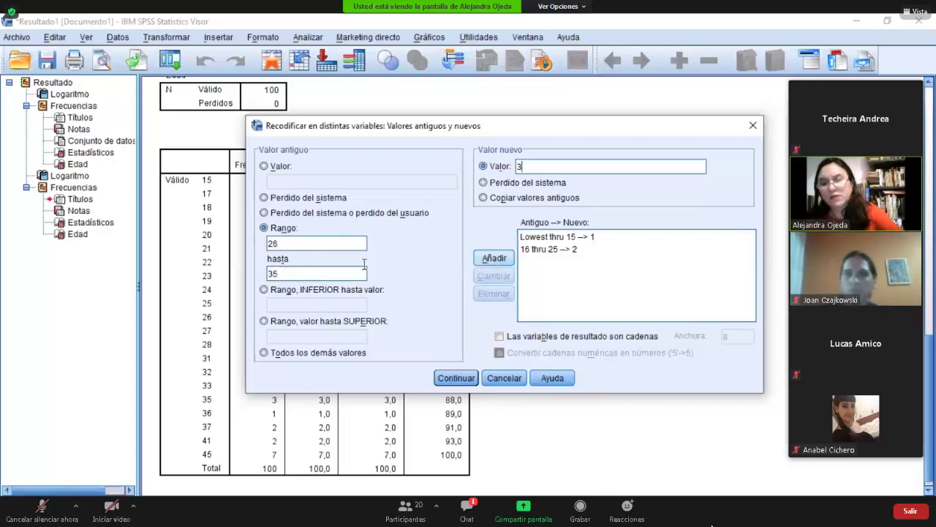
Add a recode rule that turns the age range 36 through 45 into the new value 4
text(36)
click(339, 275)
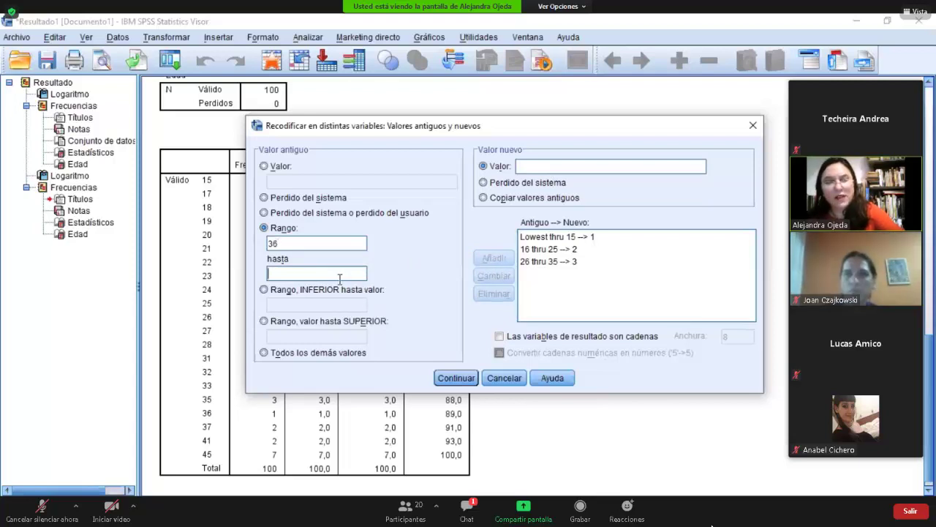
text(45)
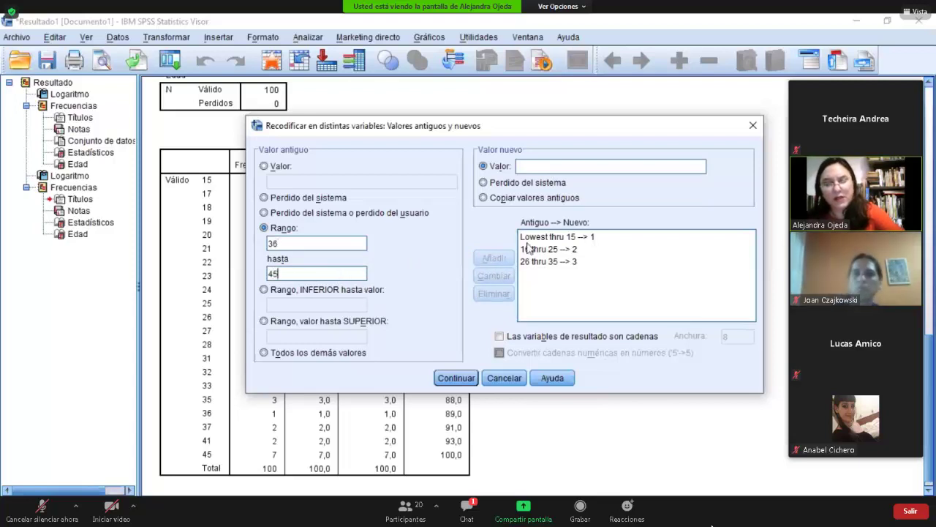
click(536, 167)
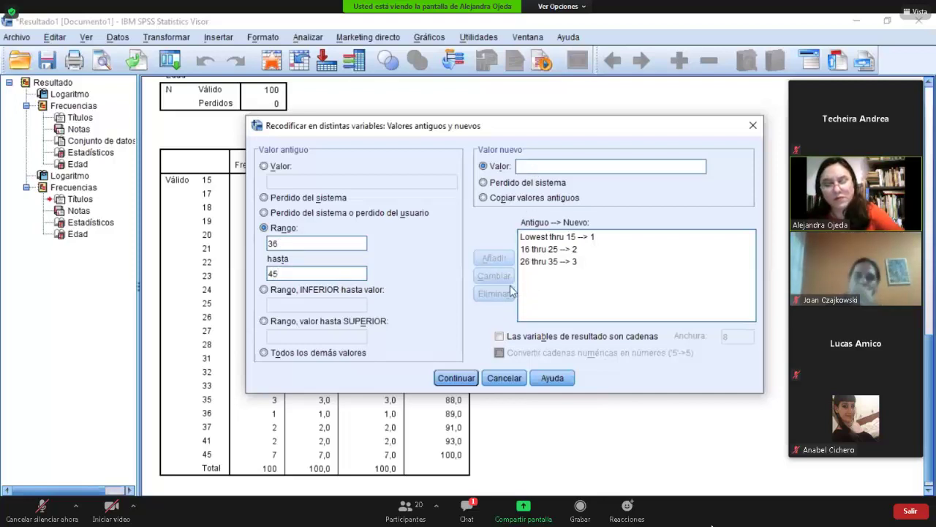
text(4)
key(Return)
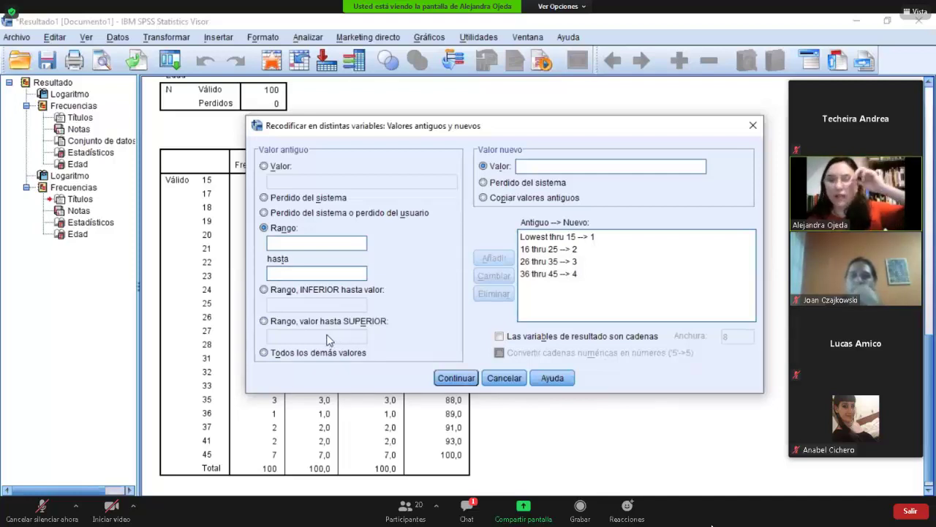
Add a recode rule that turns ages from 46 through the highest into the new value 5, and accept the set of rules
click(264, 323)
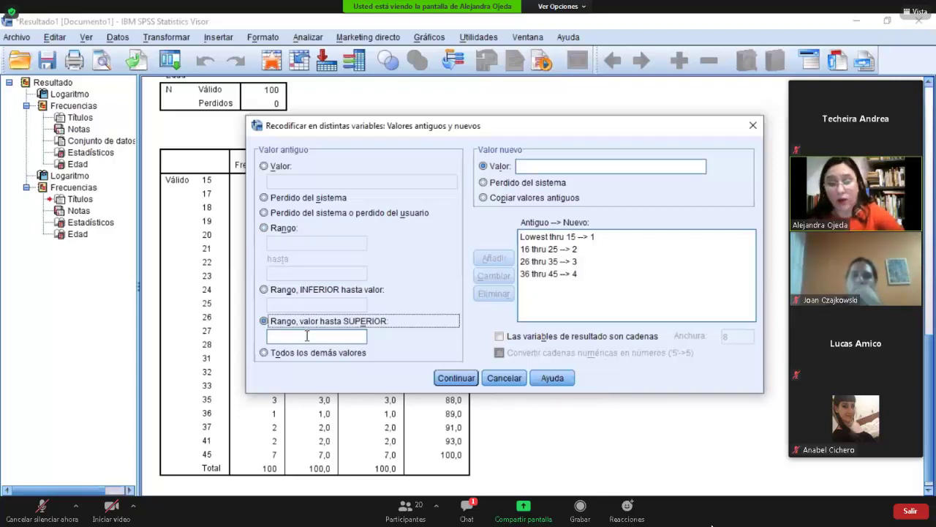
click(355, 337)
text(4)
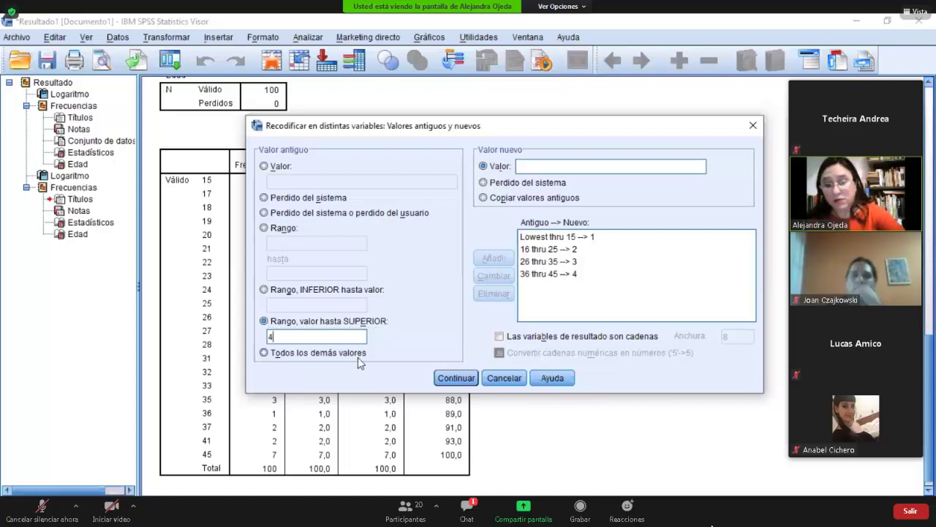
text(6)
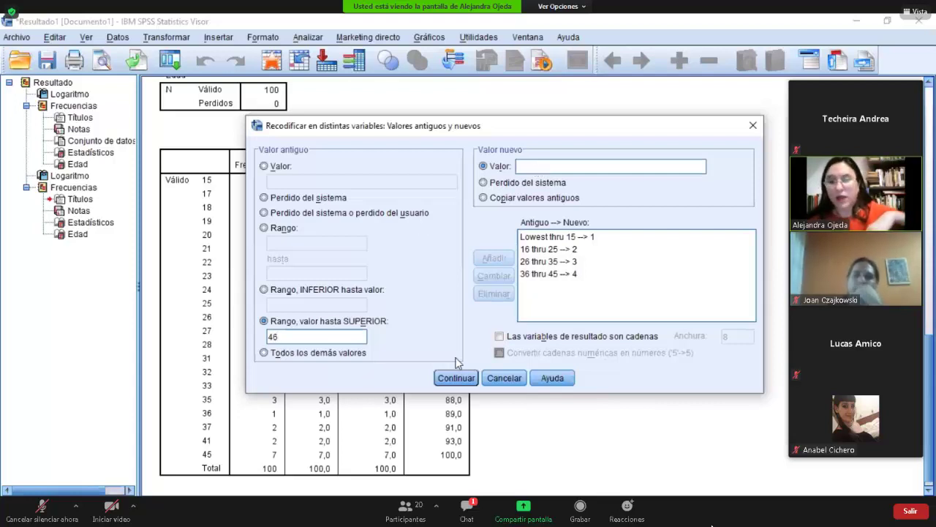
text(5)
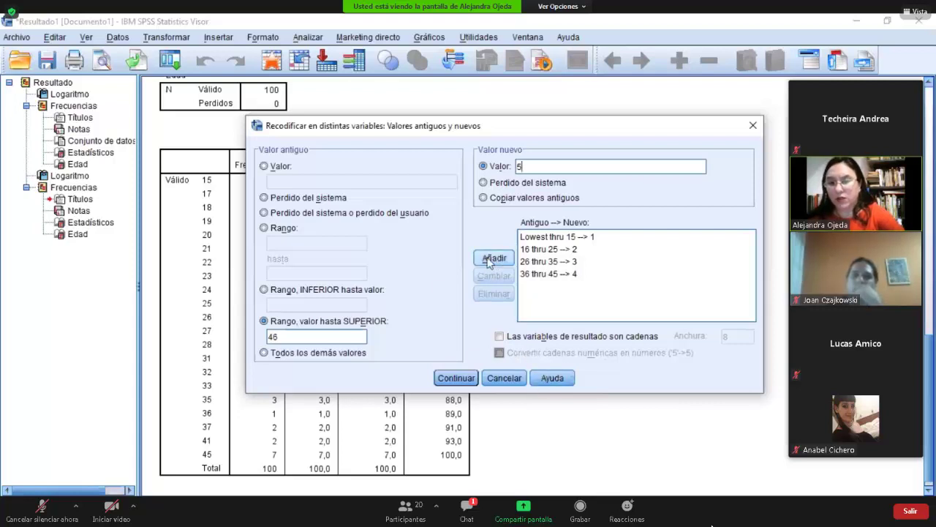
key(Return)
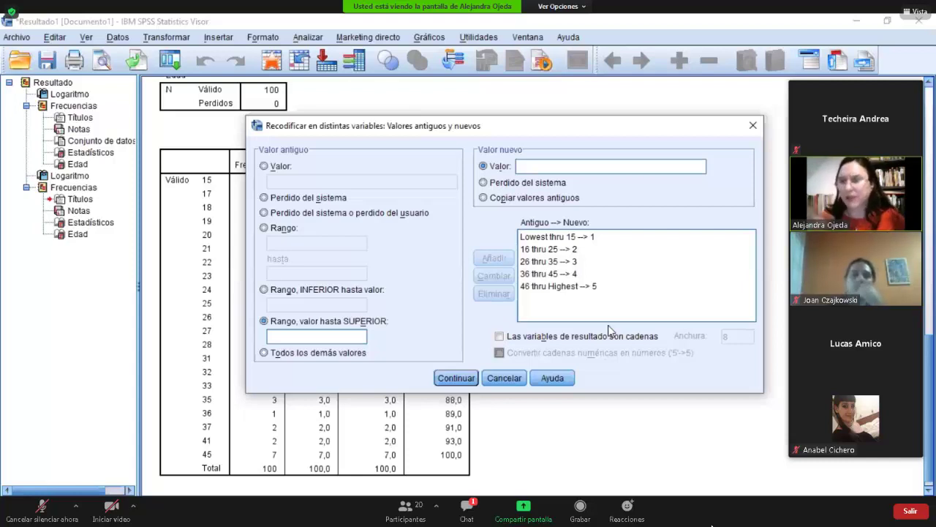
click(454, 380)
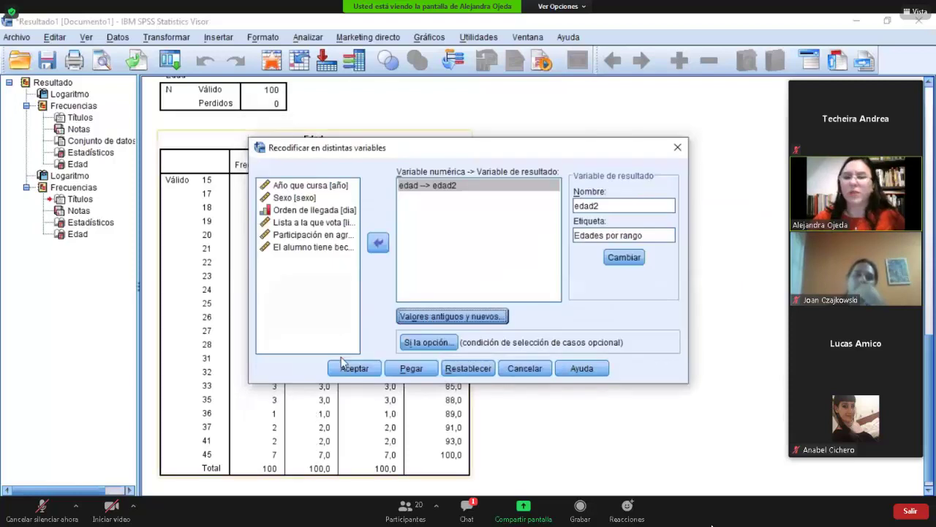
Run the recode into edad2, and produce a frequency table for Edades por rango in place of Edad
click(355, 369)
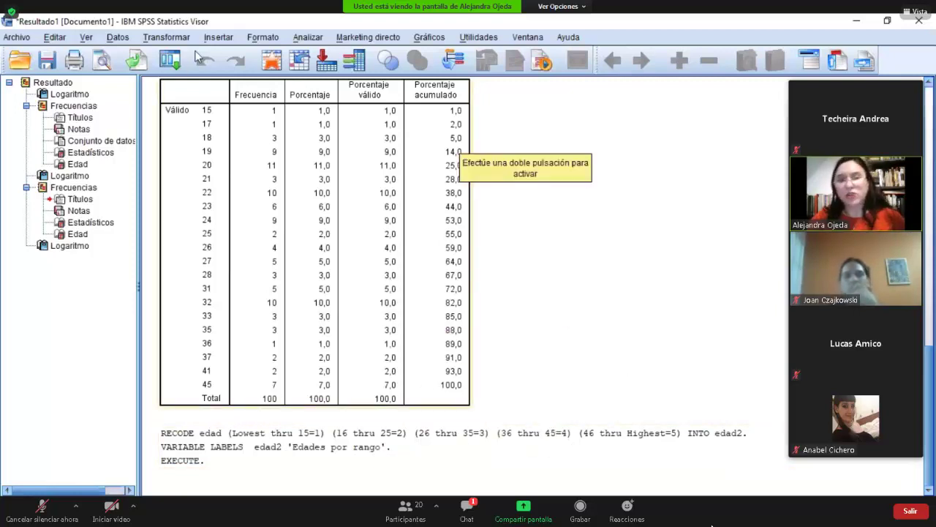
click(308, 37)
mouse_move(410, 71)
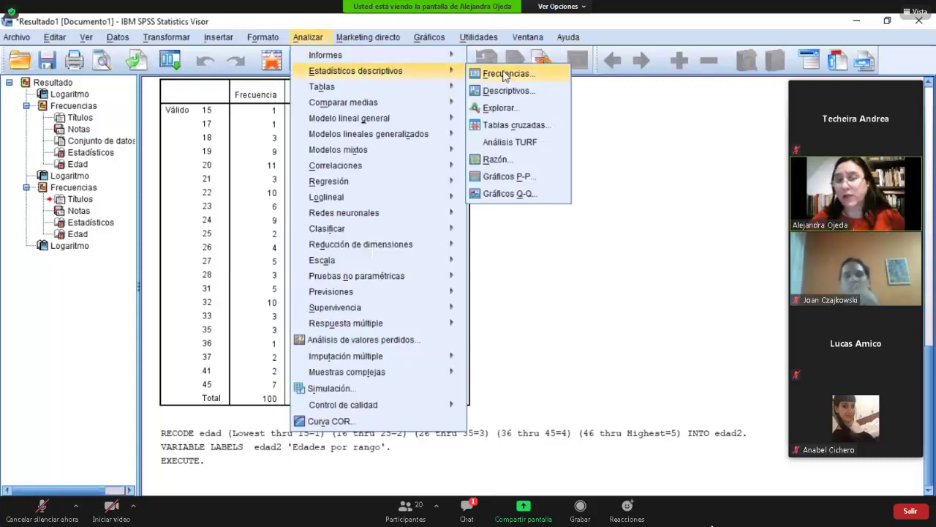
click(504, 74)
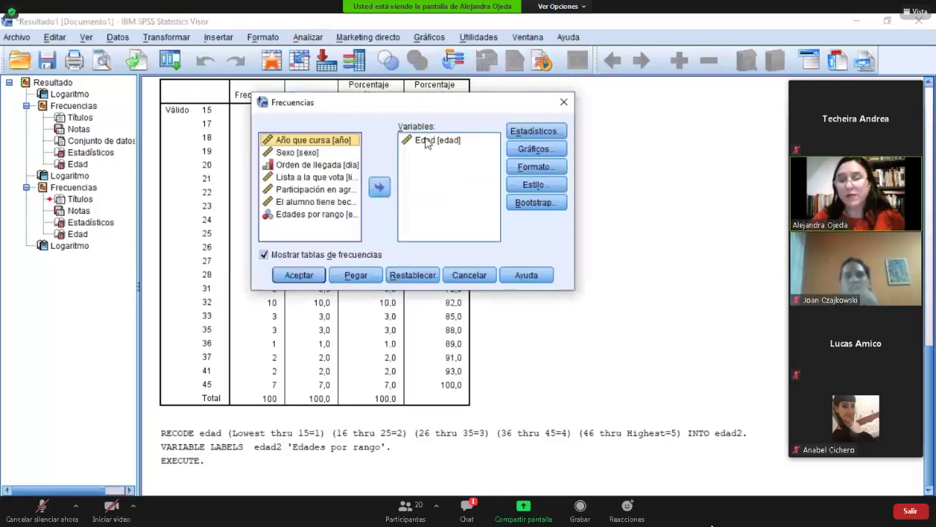
click(431, 140)
click(379, 187)
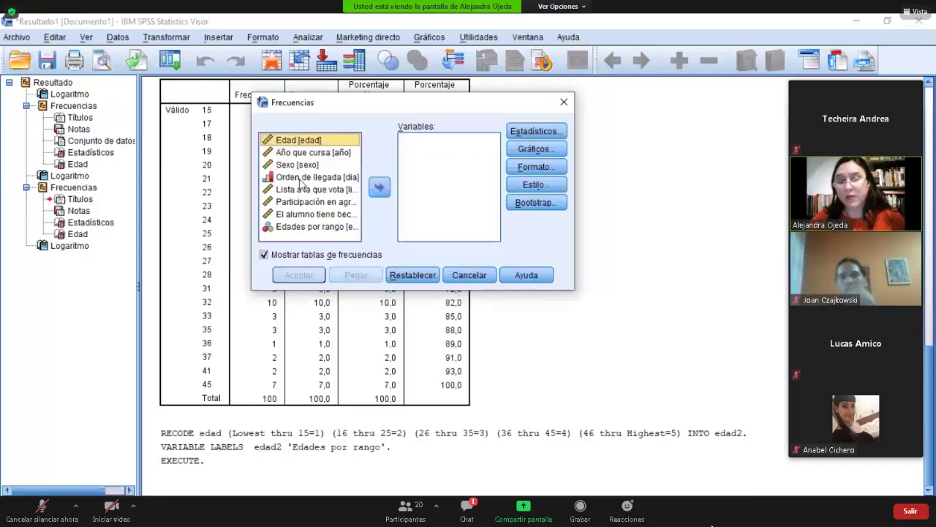
click(318, 226)
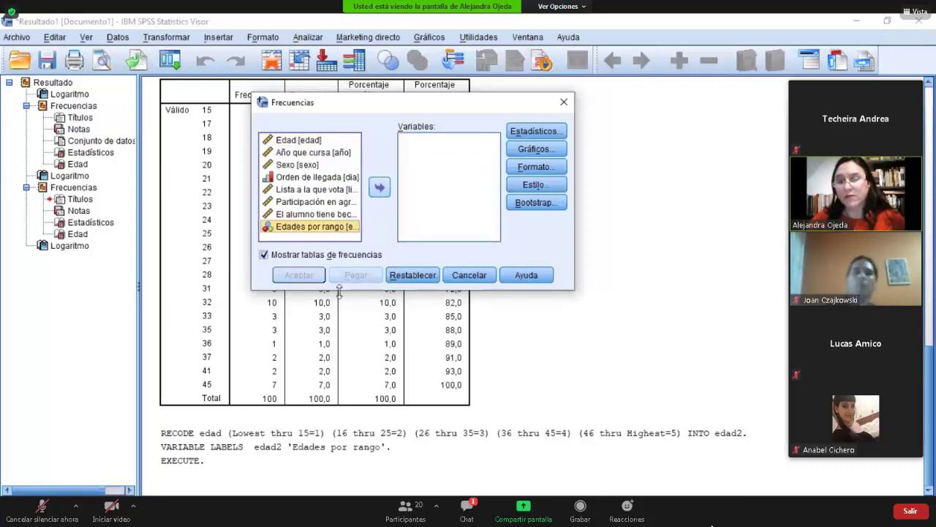
click(305, 277)
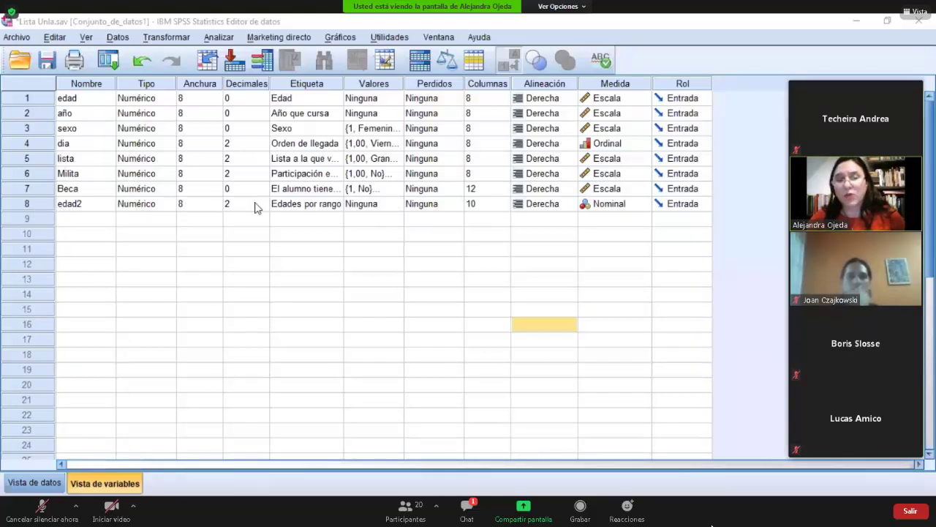
Add a value label for edad2 that assigns "MEnor de 16 años" to the value 1
double_click(395, 205)
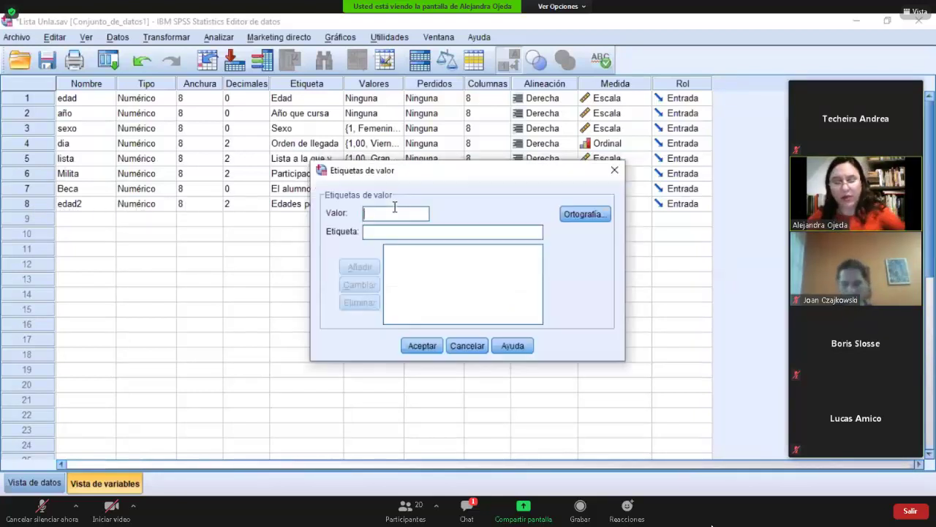
text(1)
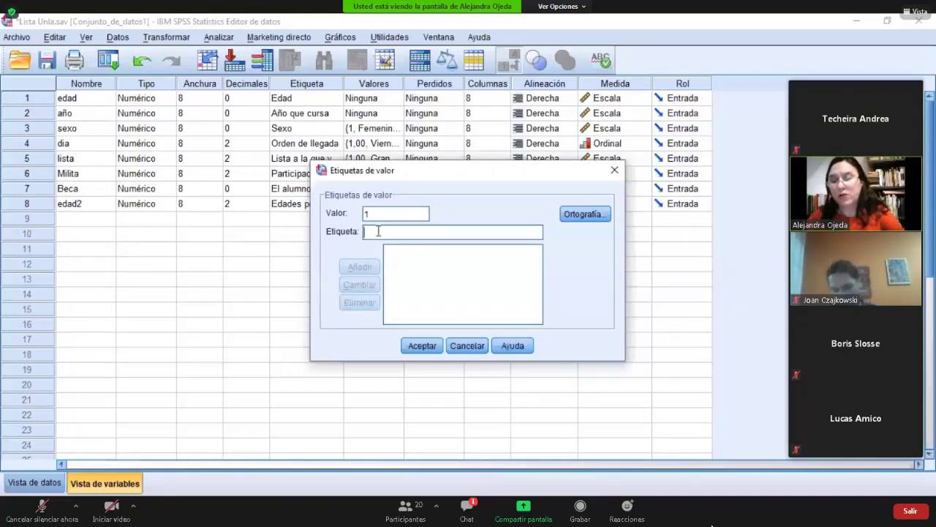
click(378, 231)
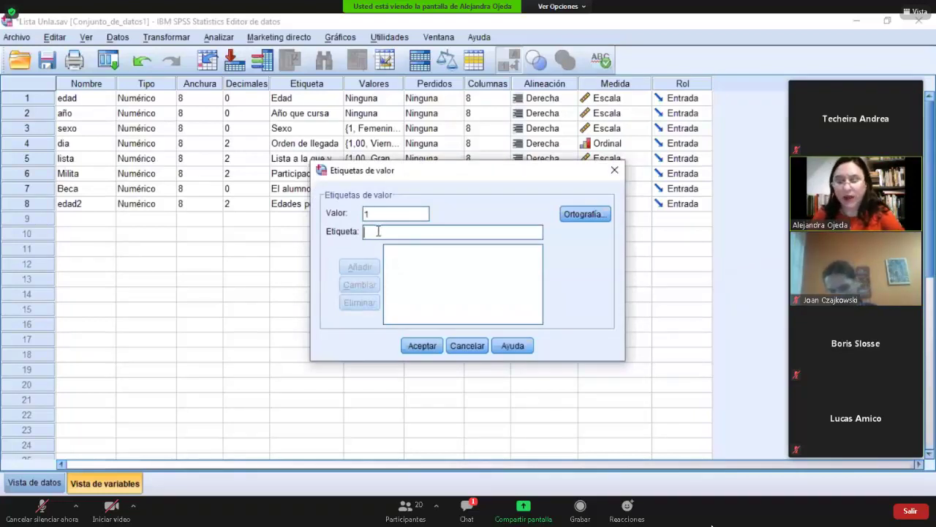
text(MEjor)
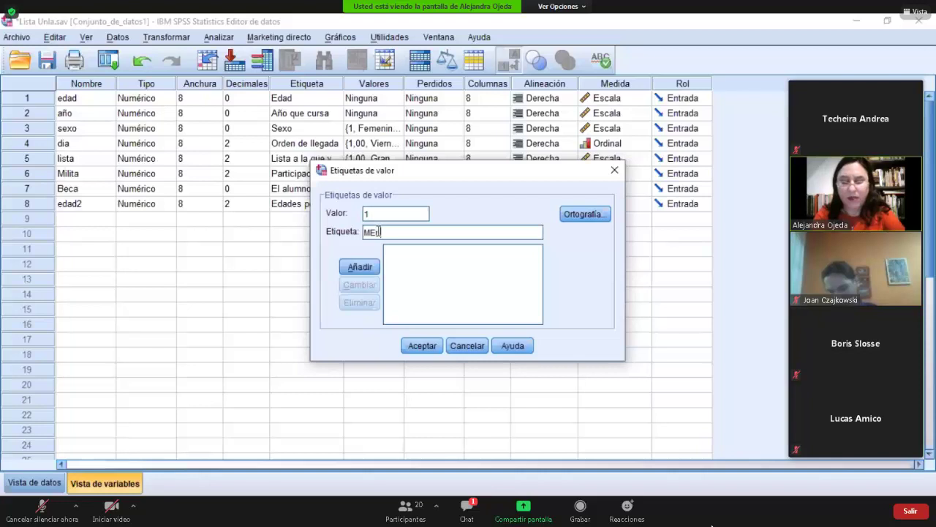
text( de 1)
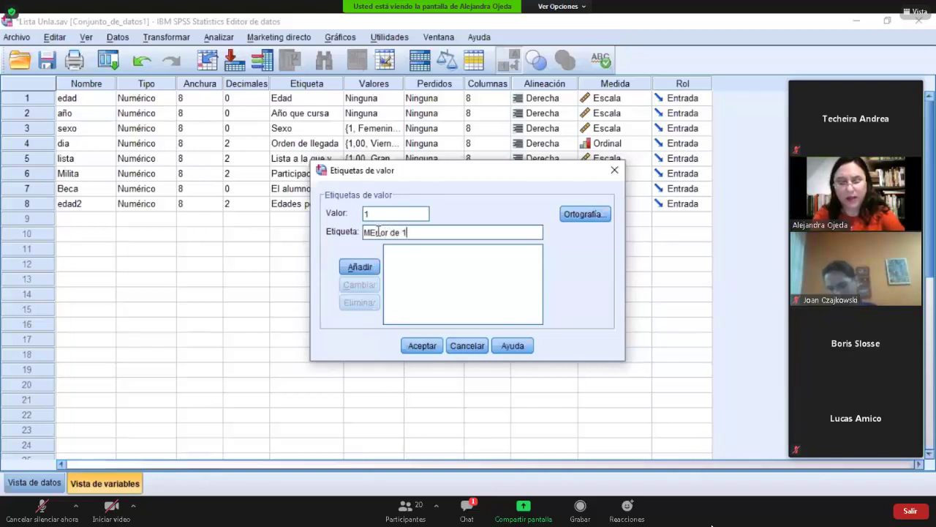
text(6 años)
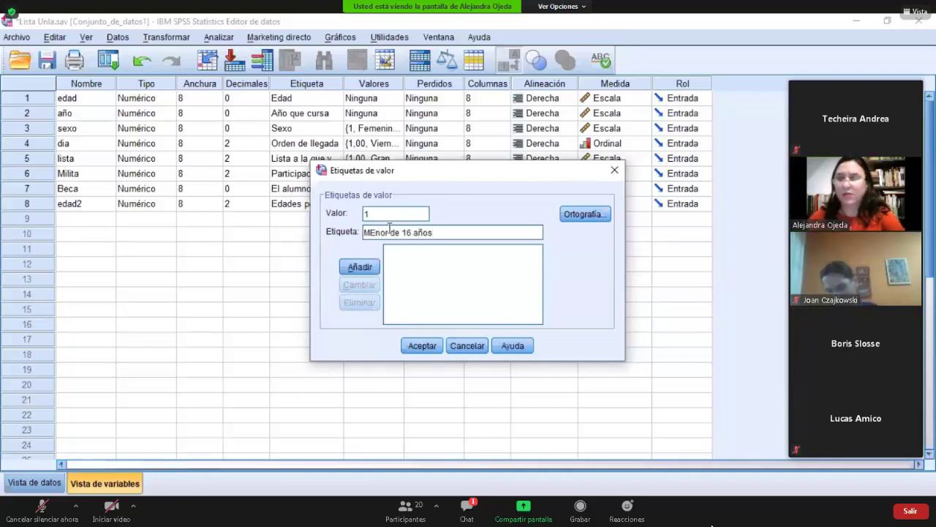
click(369, 268)
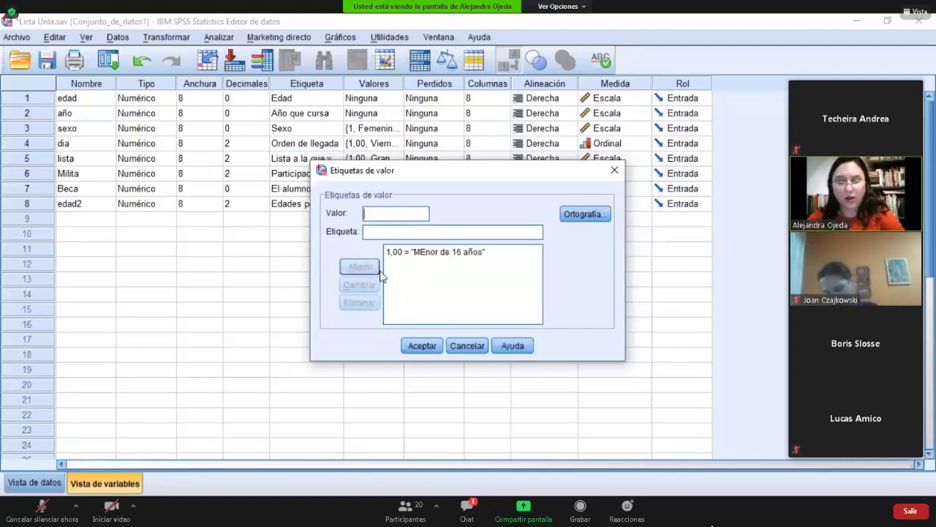
Add the value label "De 16 a 25" for the value 2 of edad2
text(2)
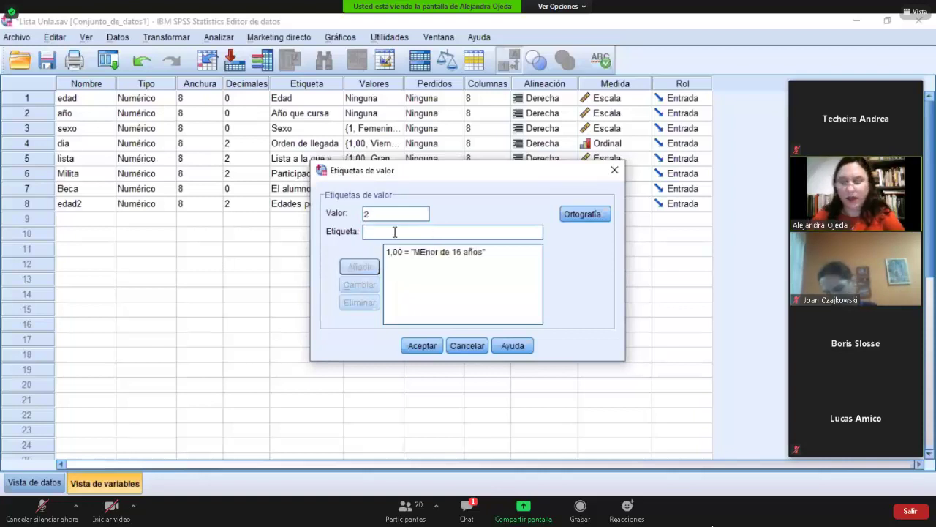
text(De 2)
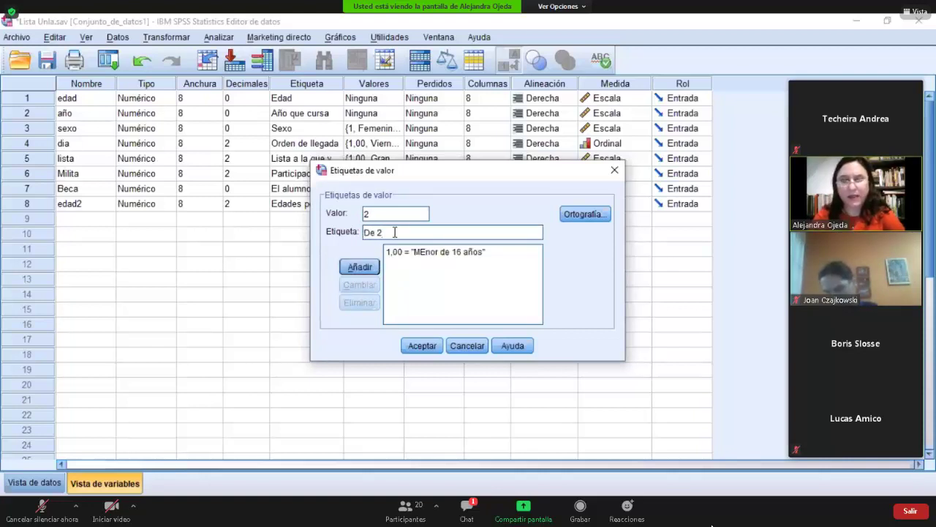
key(BackSpace)
text(16)
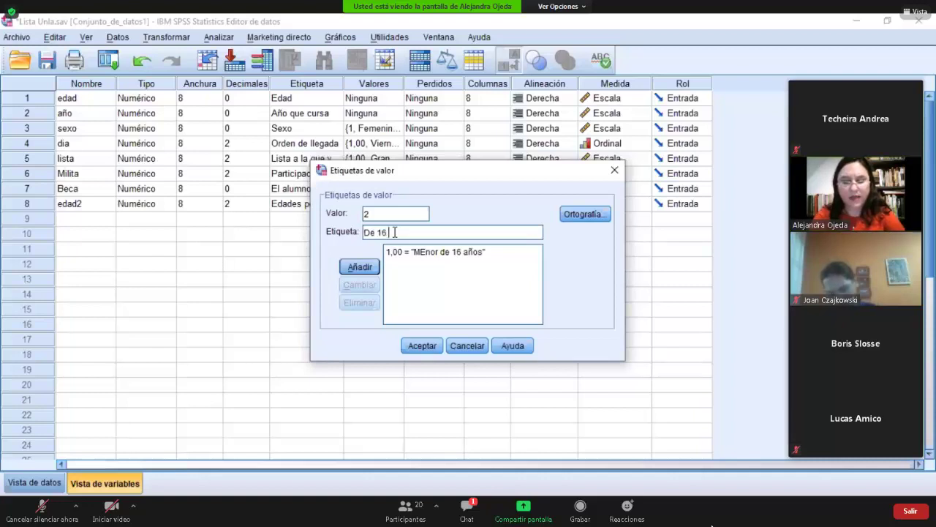
text( a 25)
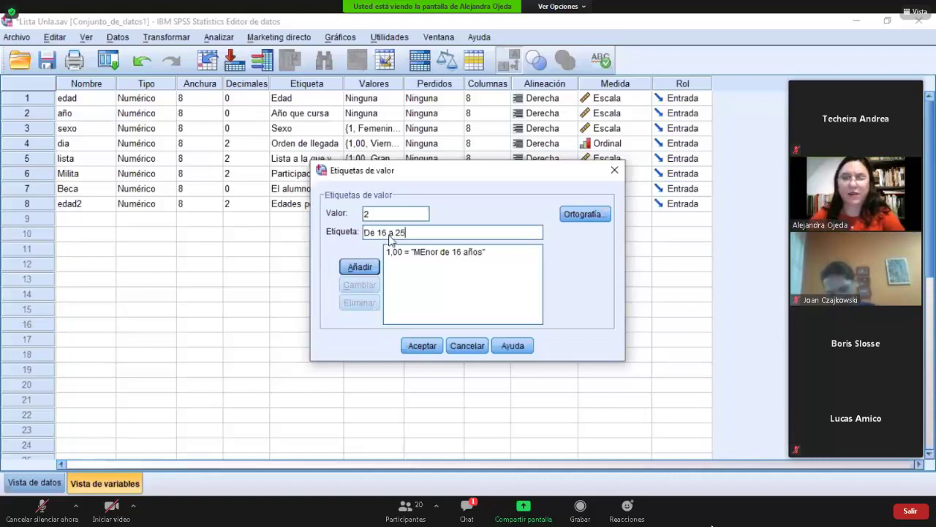
click(359, 266)
Add the value label "De 26 a 35" for the value 3 of edad2
text(3)
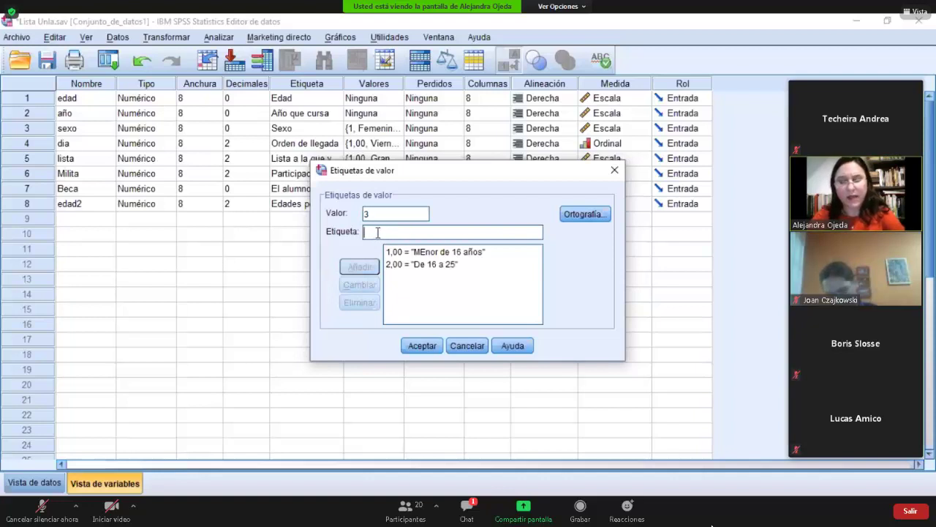
text(26 a 35)
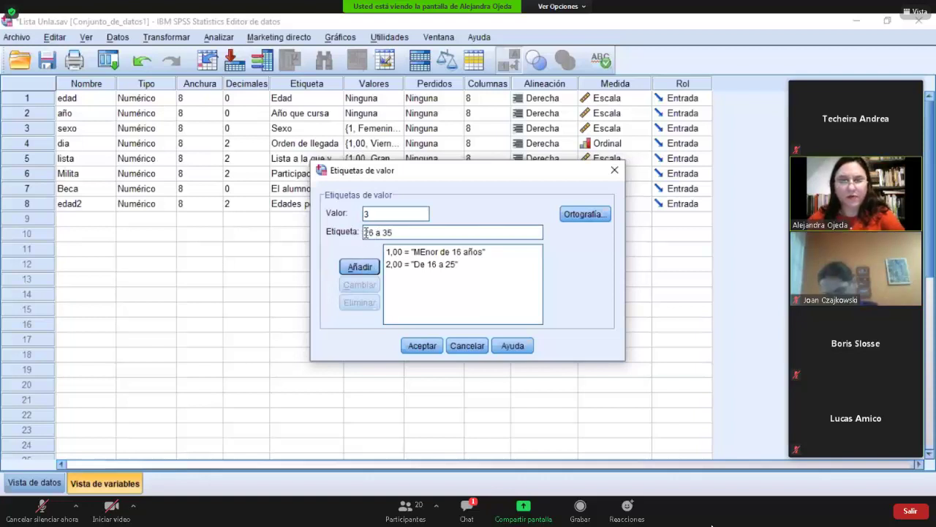
click(364, 232)
text(De)
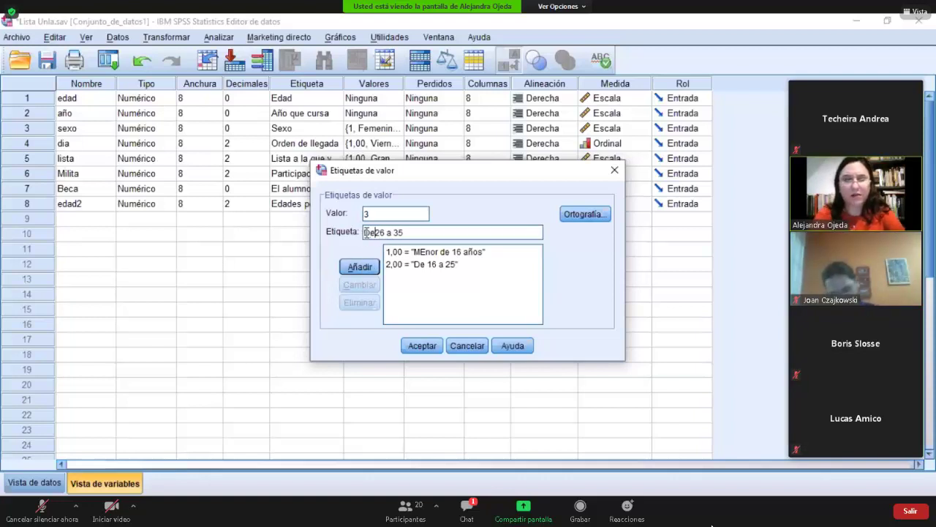
click(360, 267)
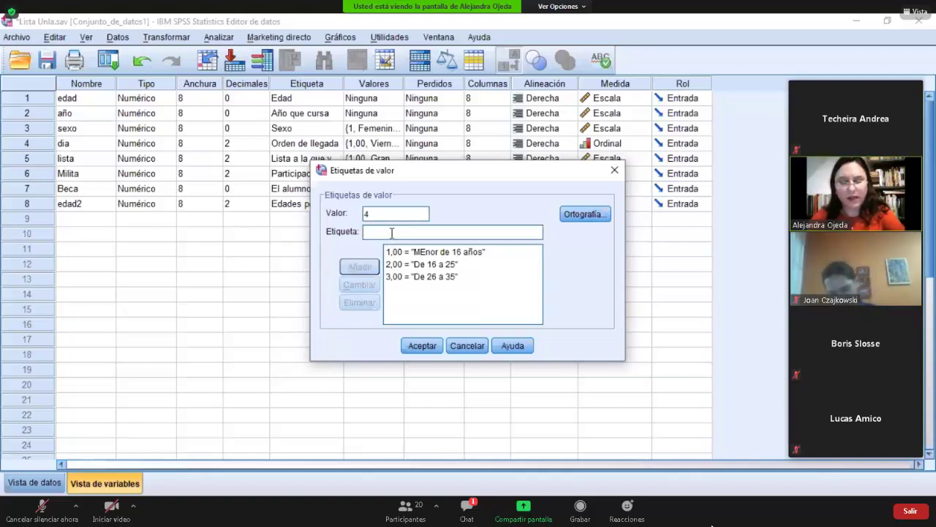
Add the value label "De 36 a 45" for the value 4 of edad2
text(36 a)
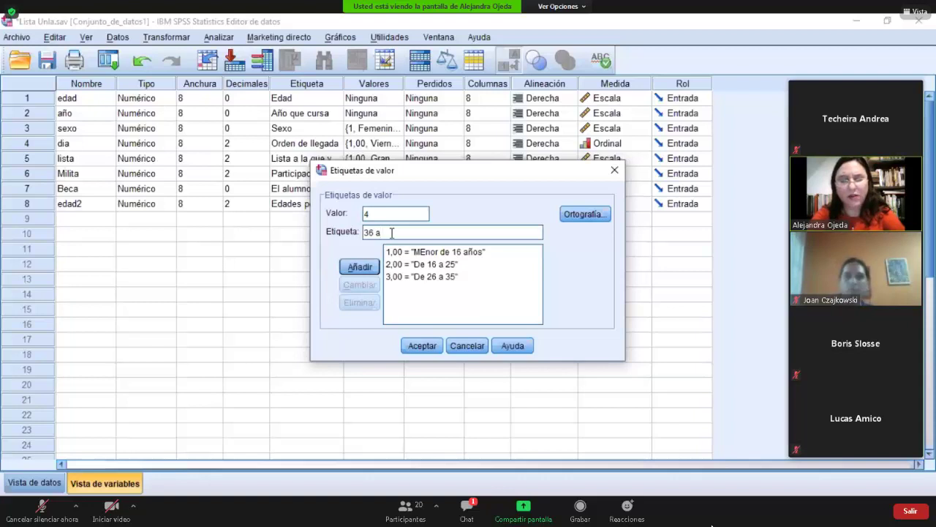
text( 45)
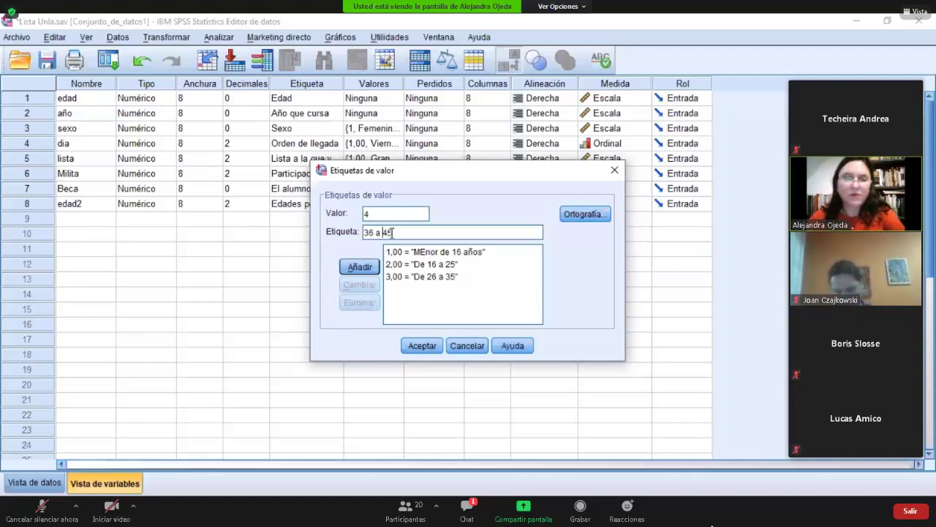
key(Home)
text(D)
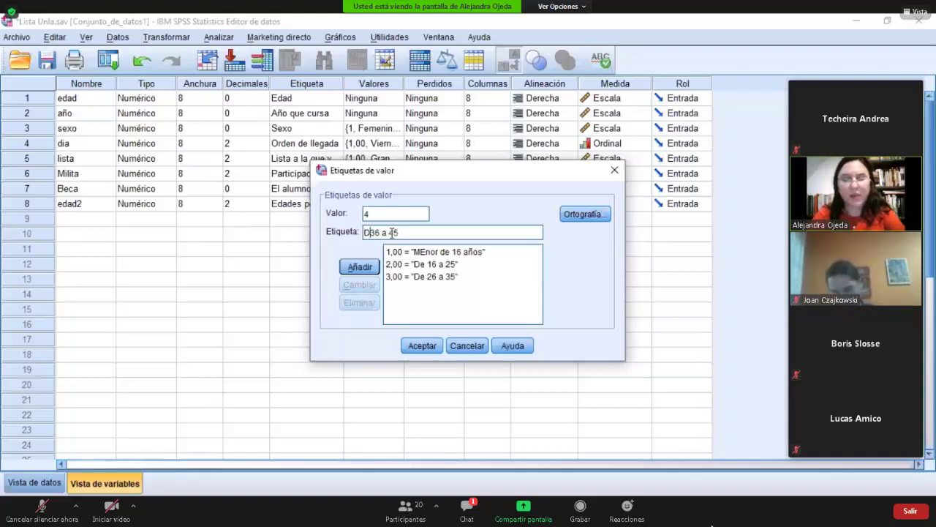
text(e)
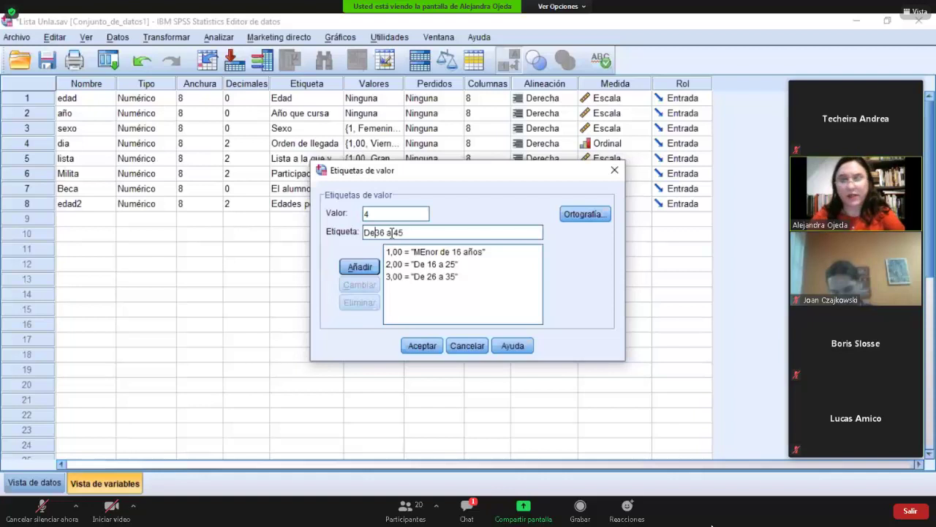
click(359, 267)
Add the value label "Mayor de 45" for the value 5 of edad2, and accept the set of labels
text(5)
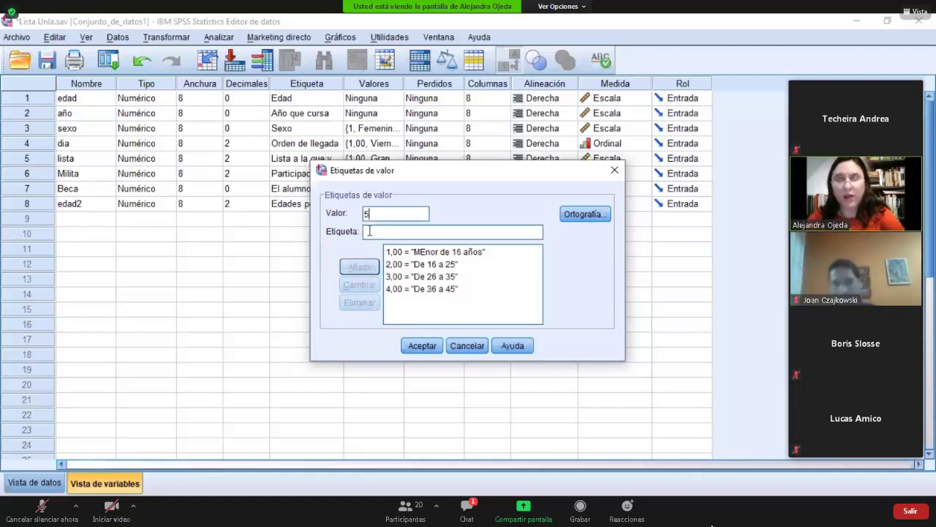
click(369, 231)
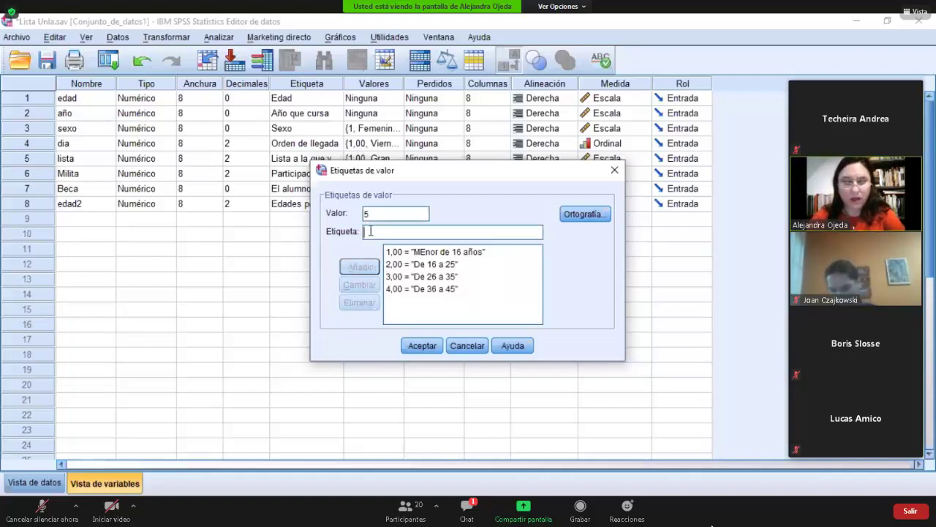
text(Mayor)
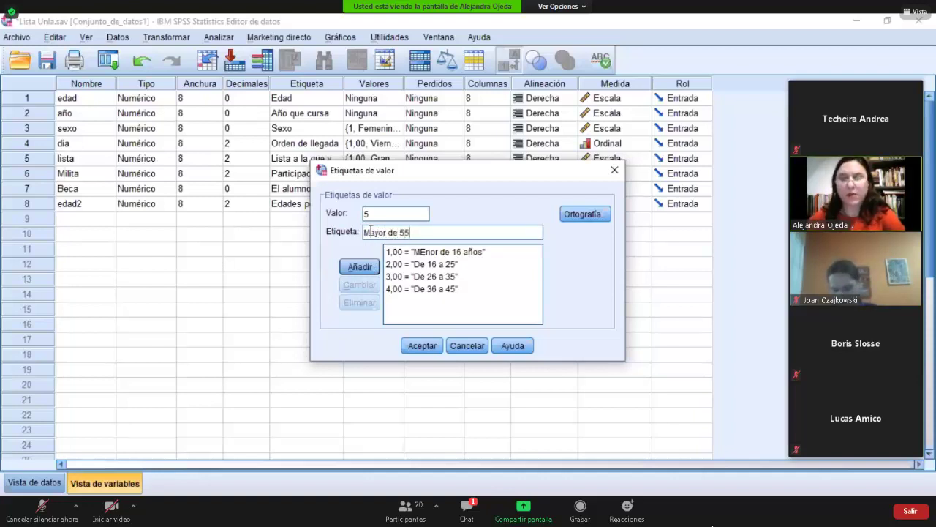
text( de 45)
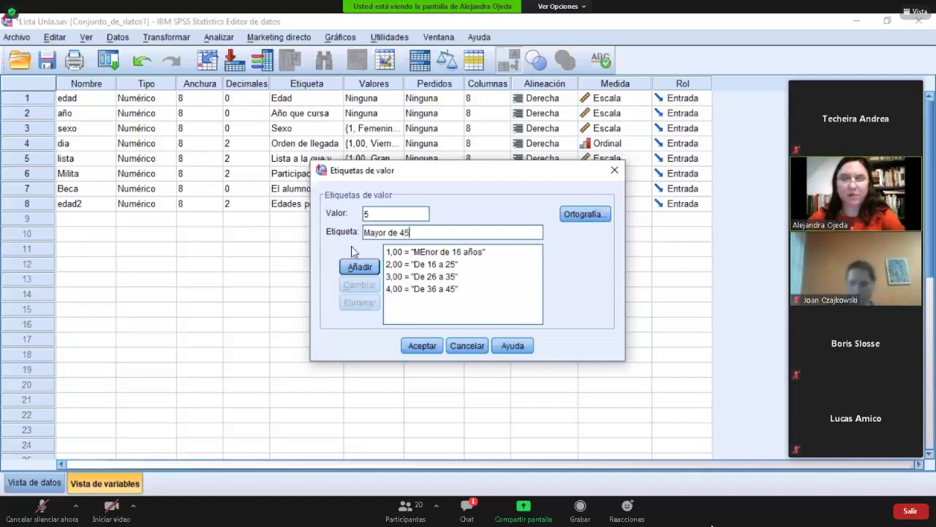
click(357, 268)
click(421, 346)
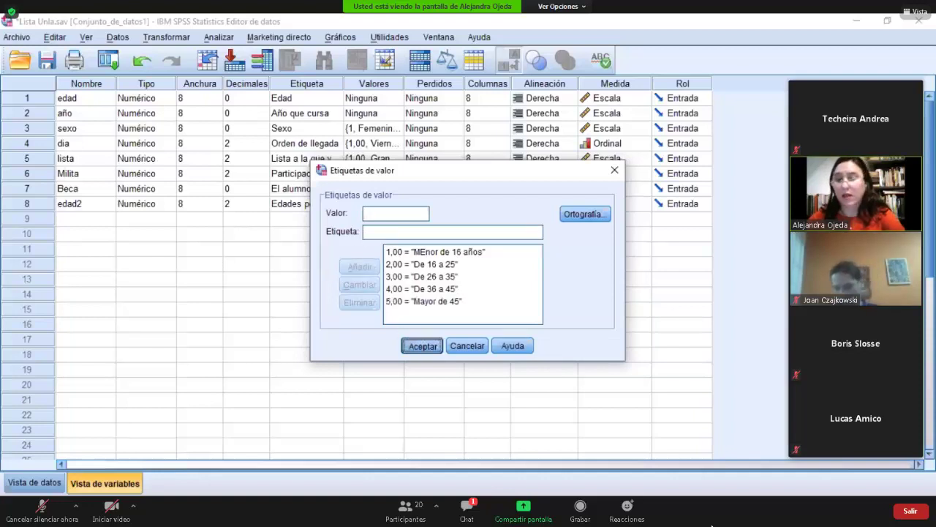
Rerun the frequencies for Edades por rango with the value labels applied, and select the new frequency table
click(212, 38)
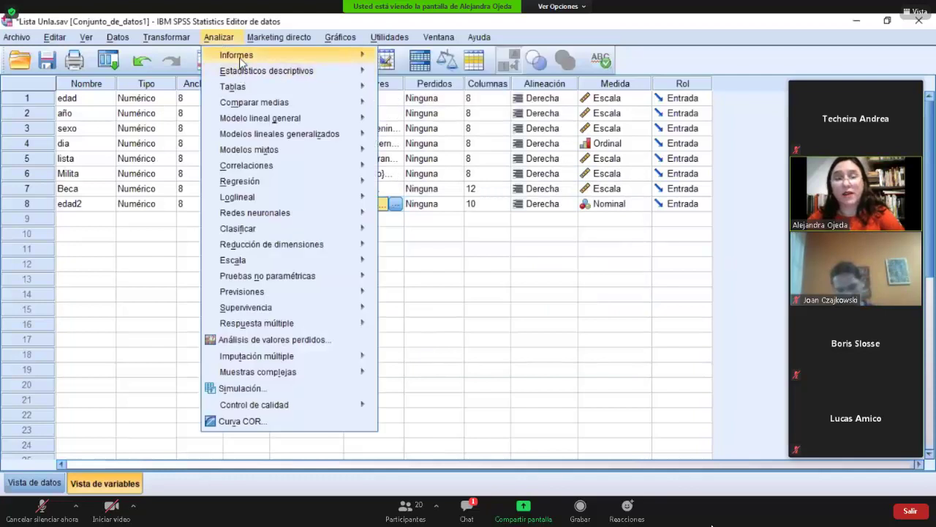
mouse_move(241, 89)
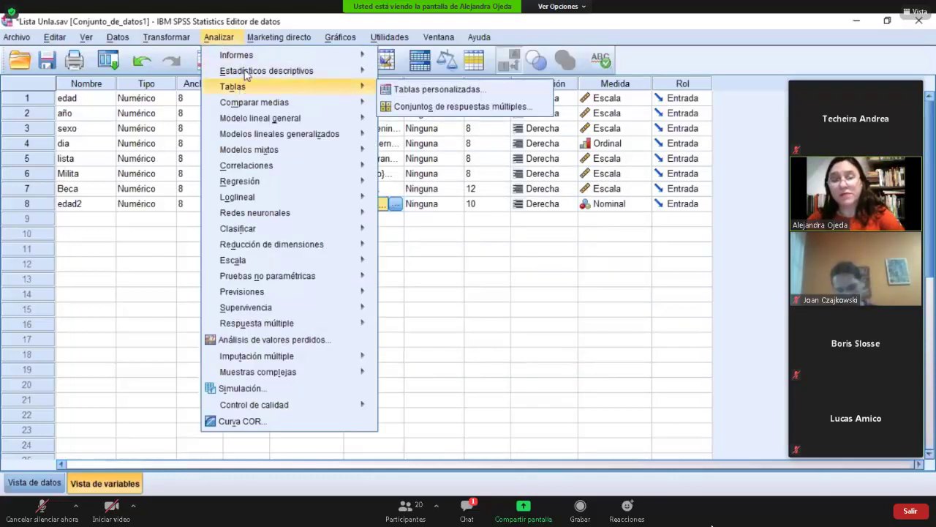
mouse_move(249, 72)
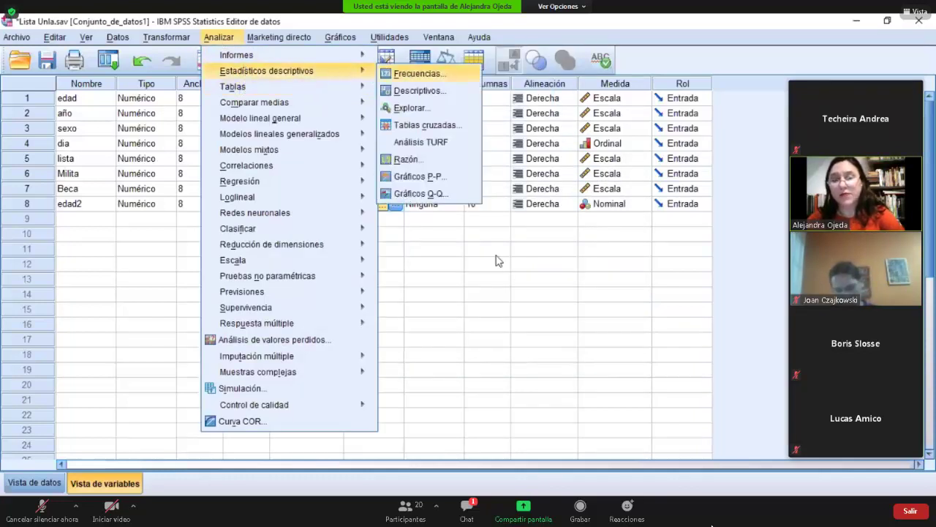
click(417, 73)
click(311, 276)
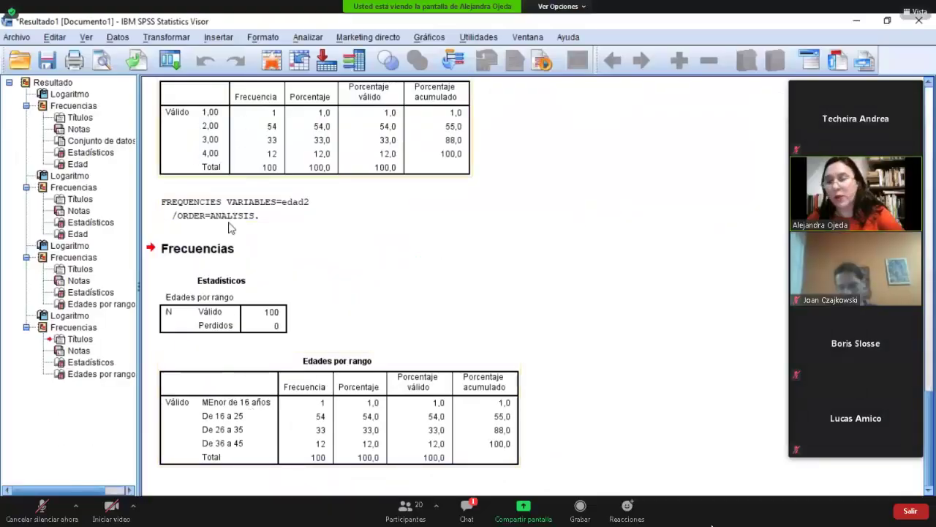
click(223, 448)
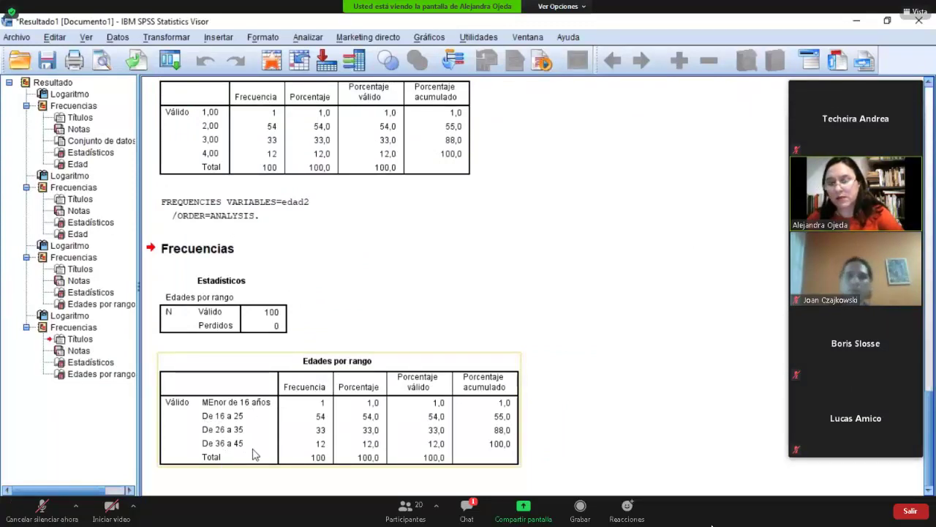
Review the value labels defined for the variable lista without changing them, and widen the Etiqueta column to show its full label
click(623, 409)
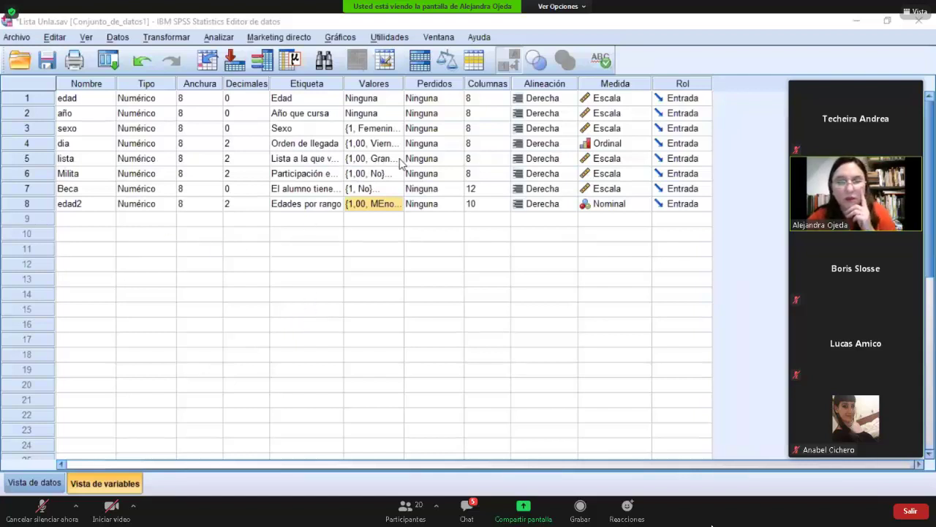
double_click(399, 159)
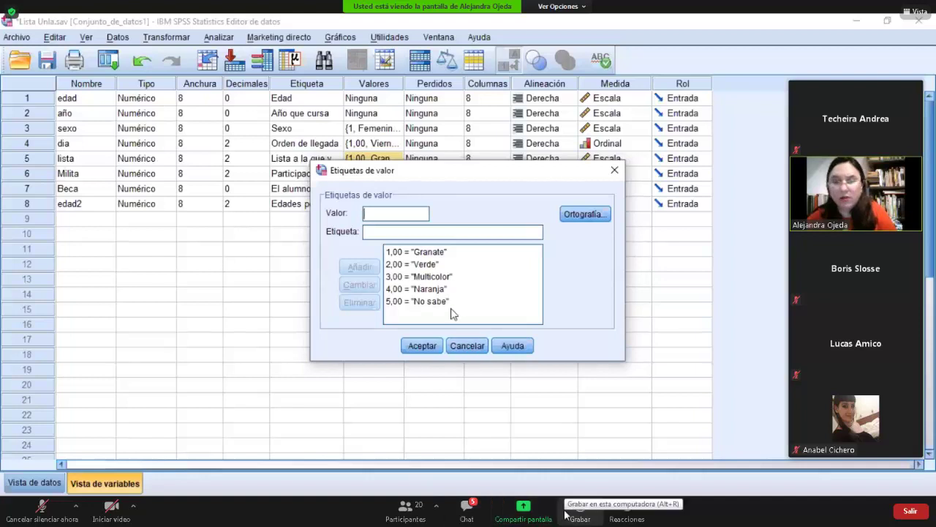
click(467, 345)
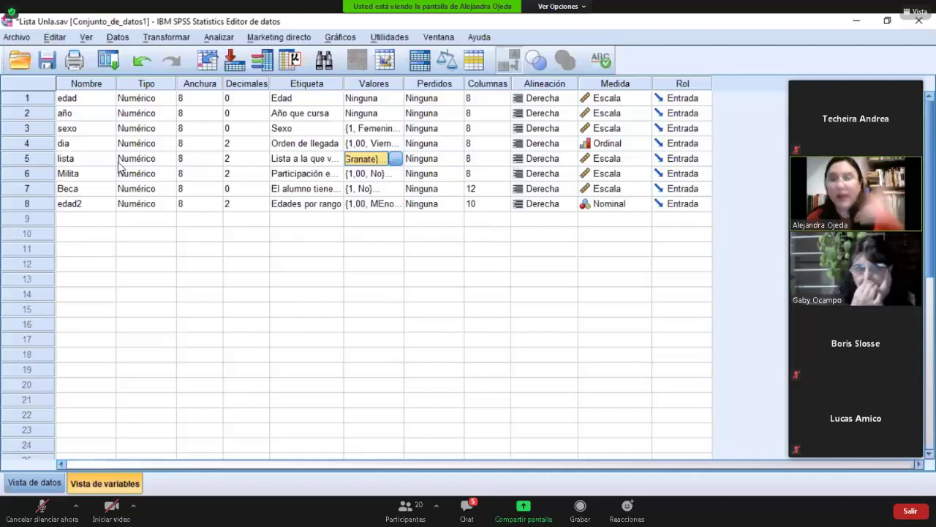
click(333, 161)
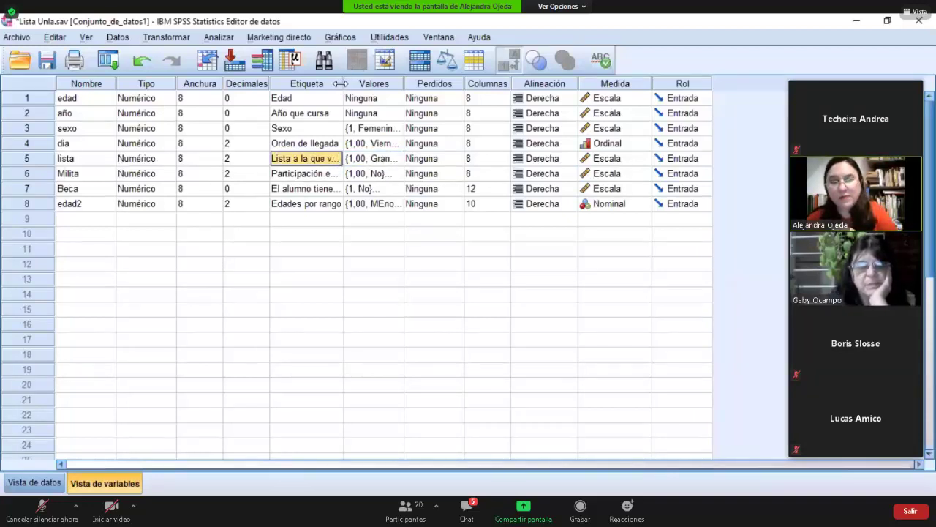
drag(356, 82, 388, 82)
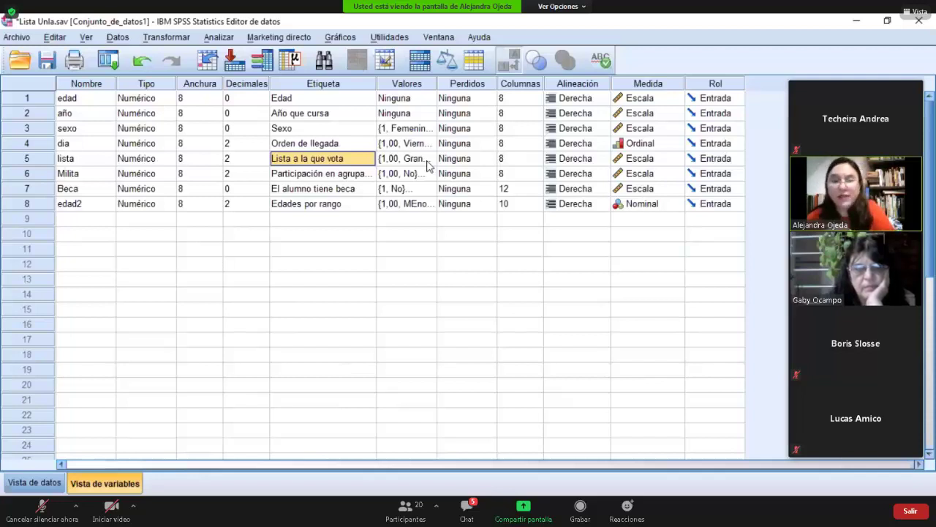
Filter the dataset with Select Cases on the condition lista = 5, discarding the unselected cases
click(118, 38)
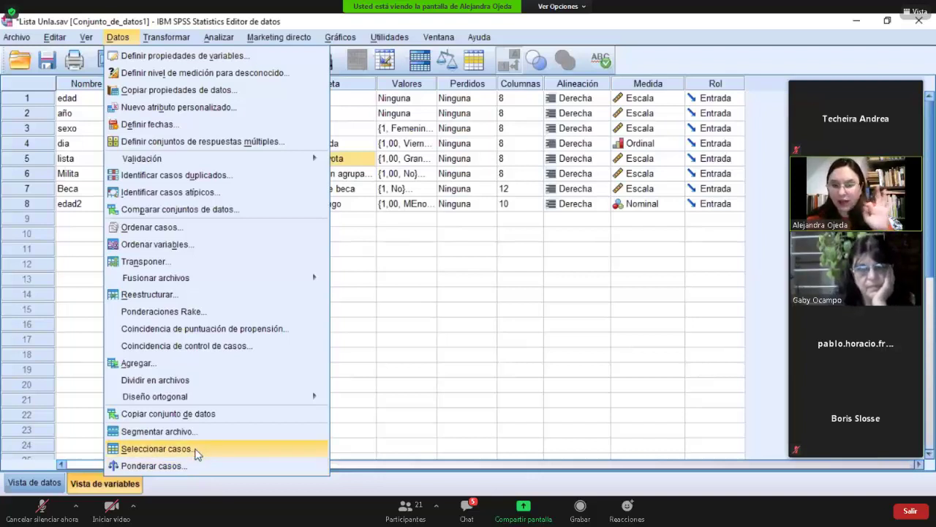
click(196, 454)
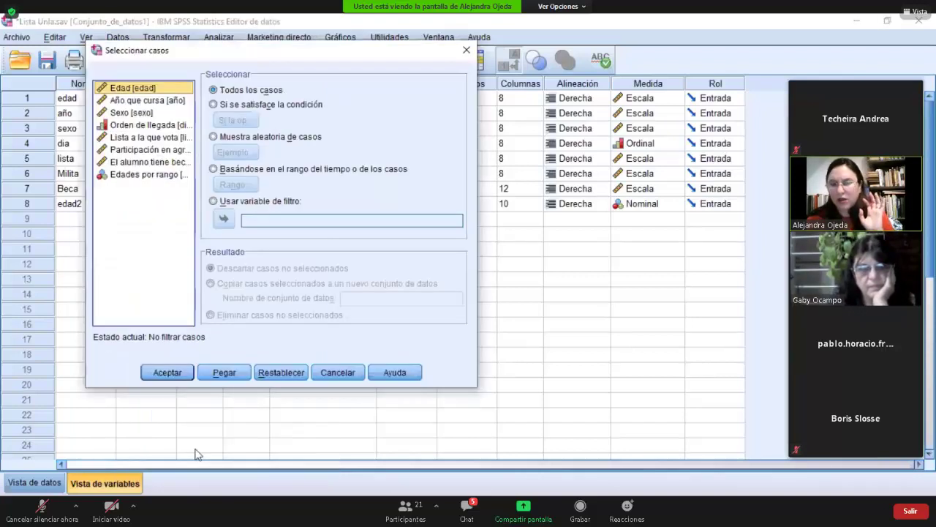
drag(288, 53, 391, 58)
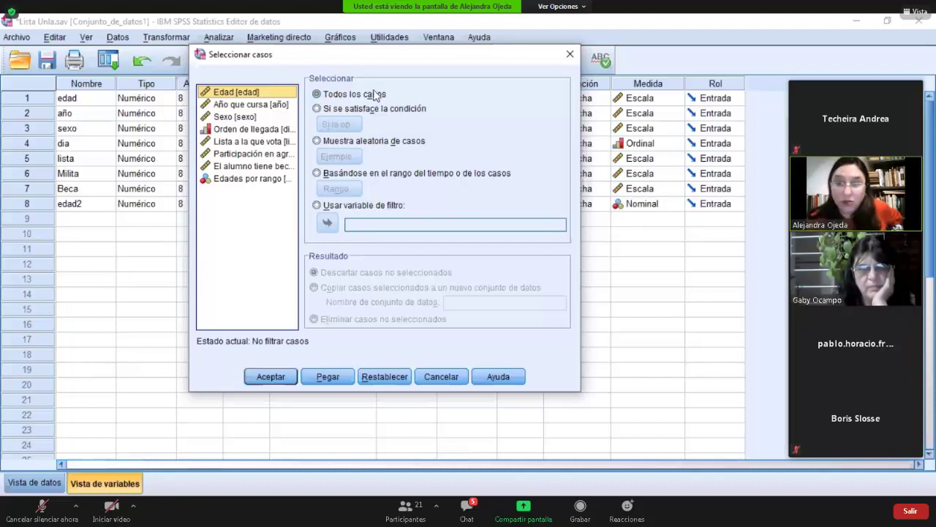
click(316, 109)
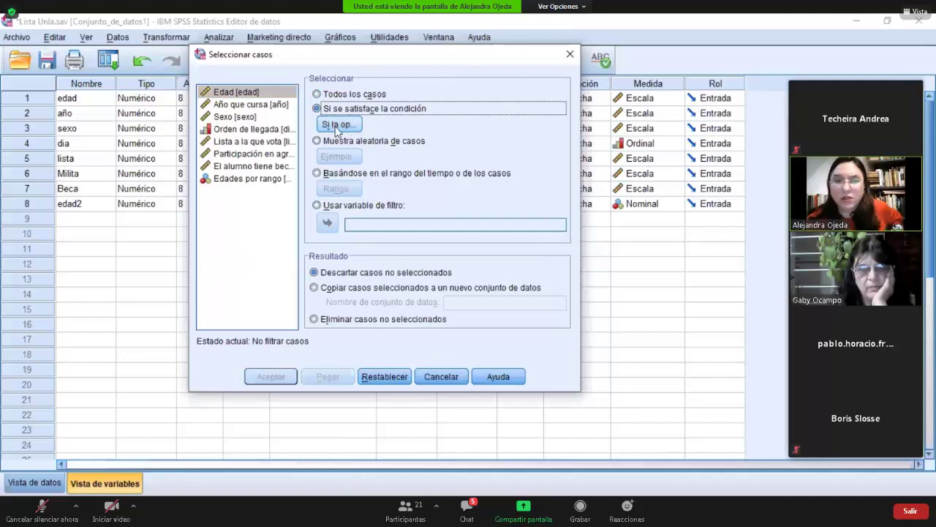
click(338, 126)
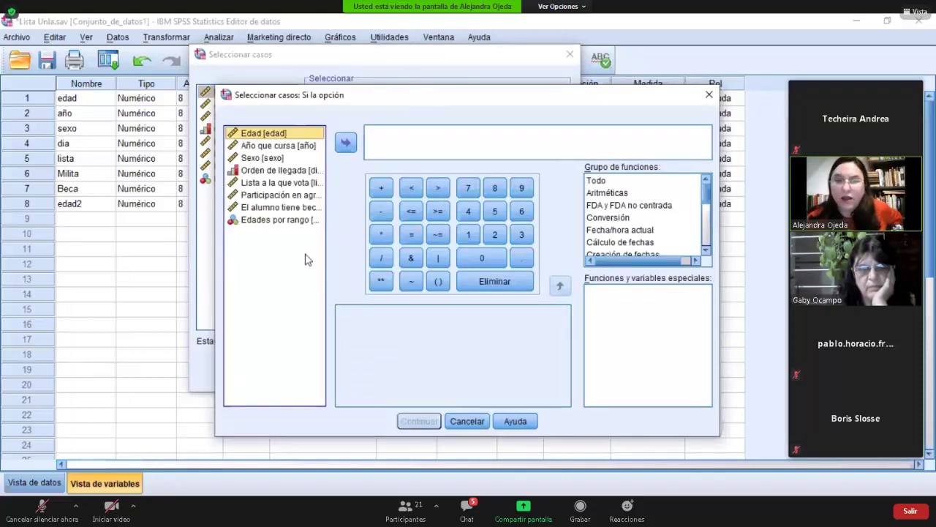
click(251, 183)
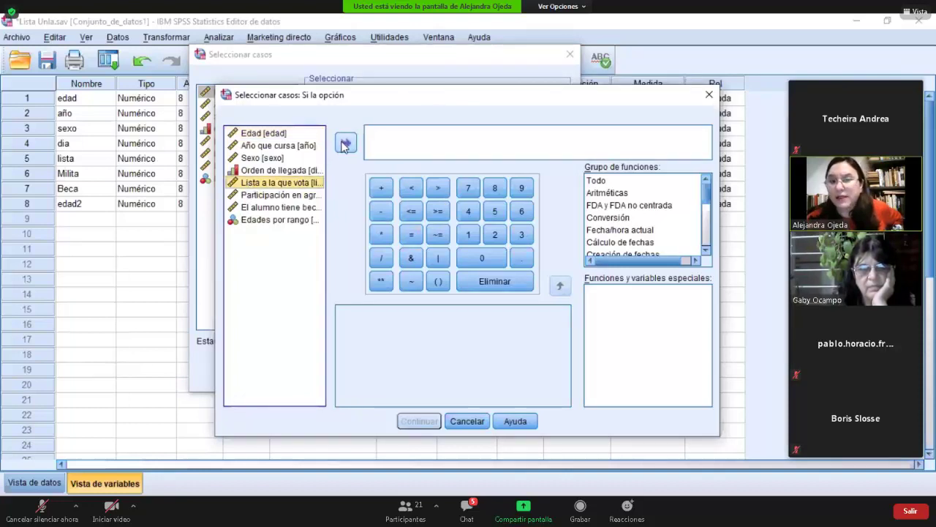
click(343, 145)
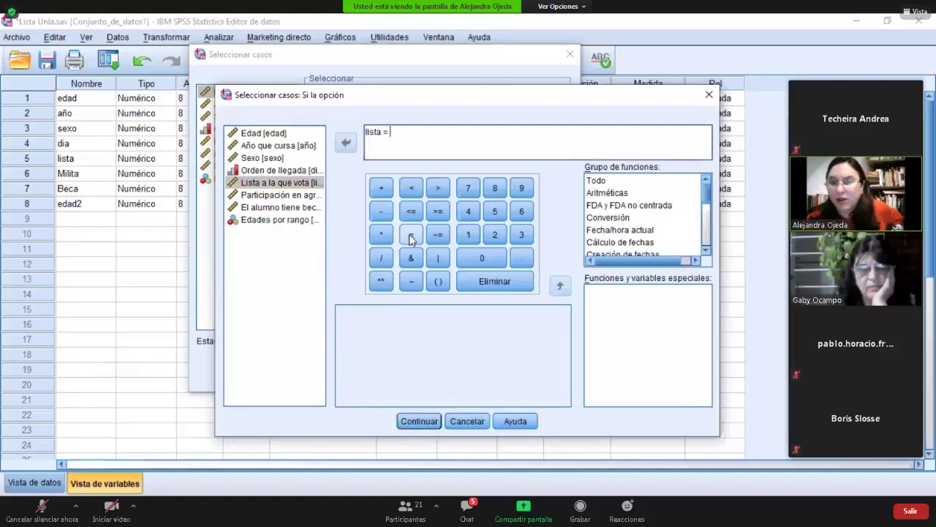
click(495, 212)
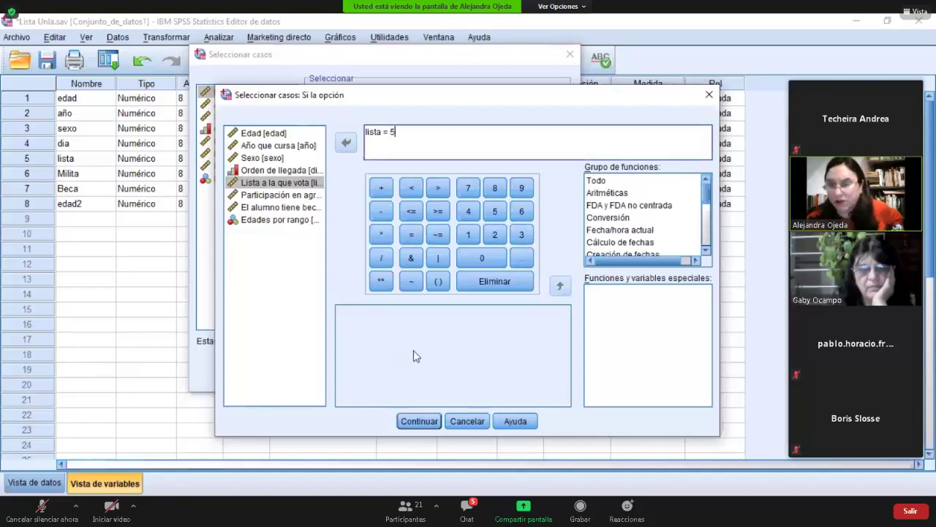
click(418, 421)
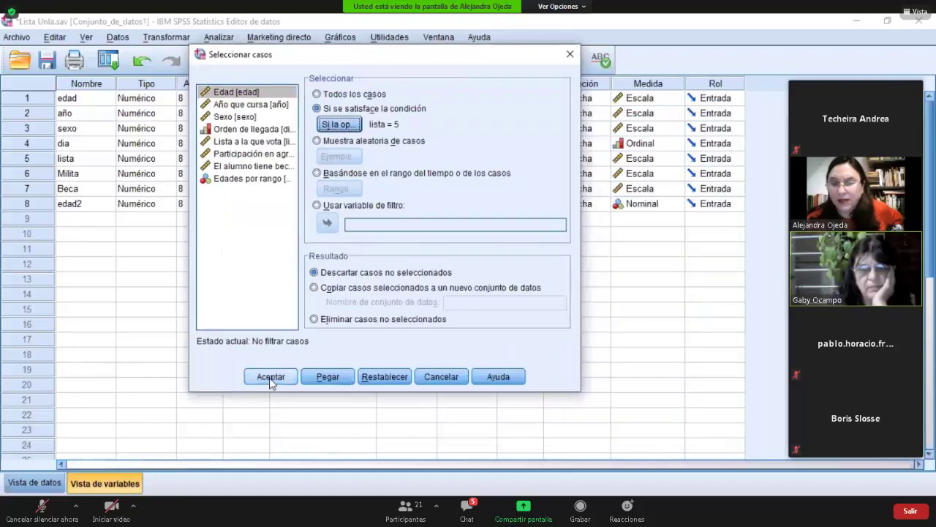
click(270, 376)
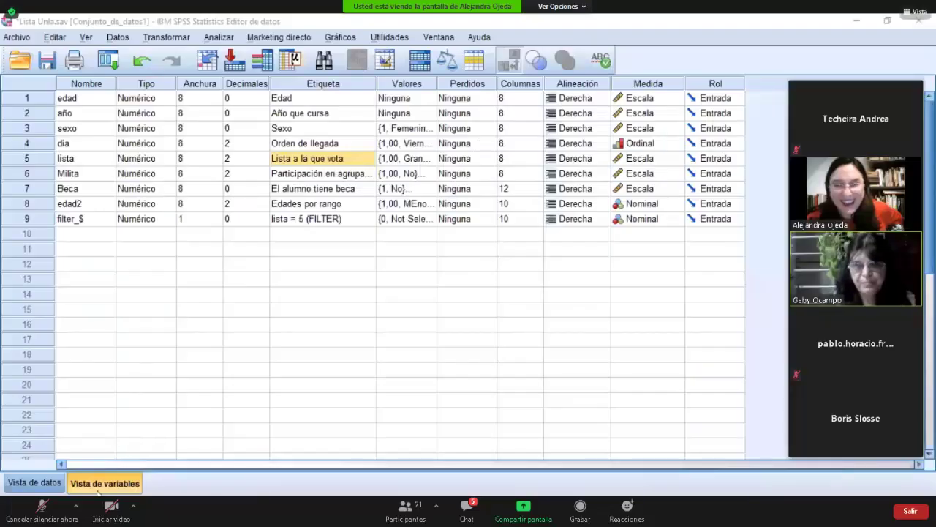
Look through all the data rows to examine which cases the filter on lista selects
click(33, 483)
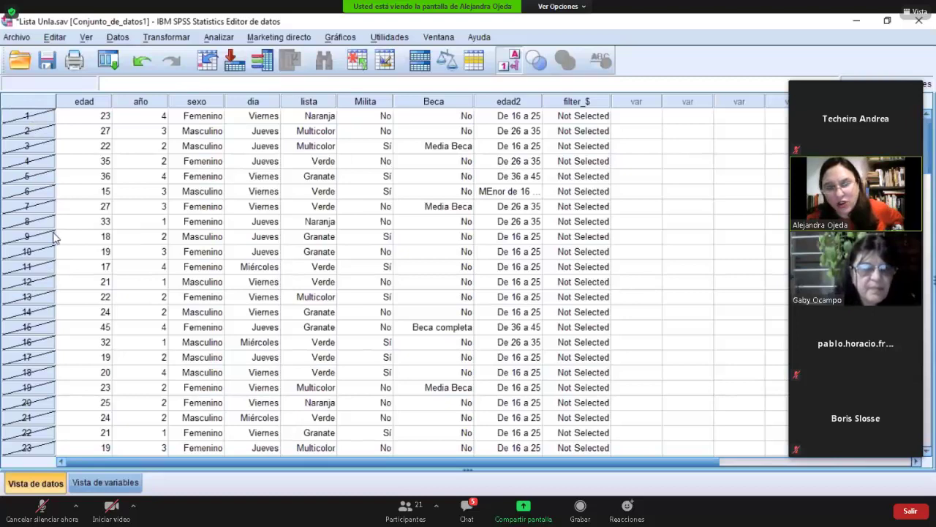
scroll(54, 236, down, 3)
scroll(55, 236, down, 3)
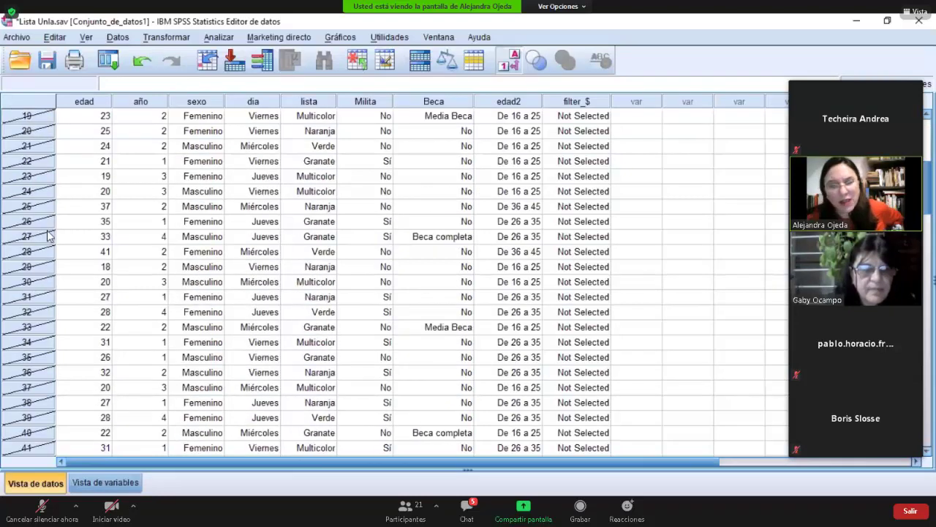
scroll(48, 236, down, 4)
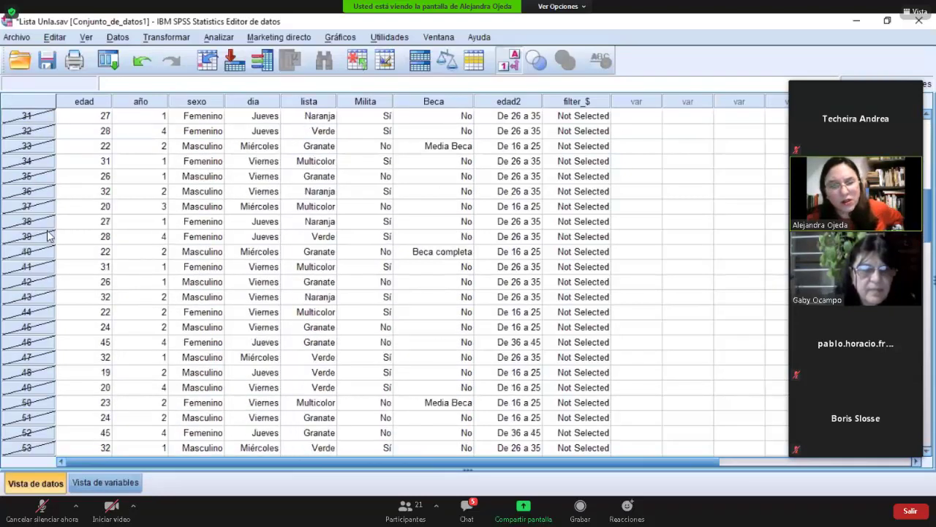
scroll(48, 236, down, 8)
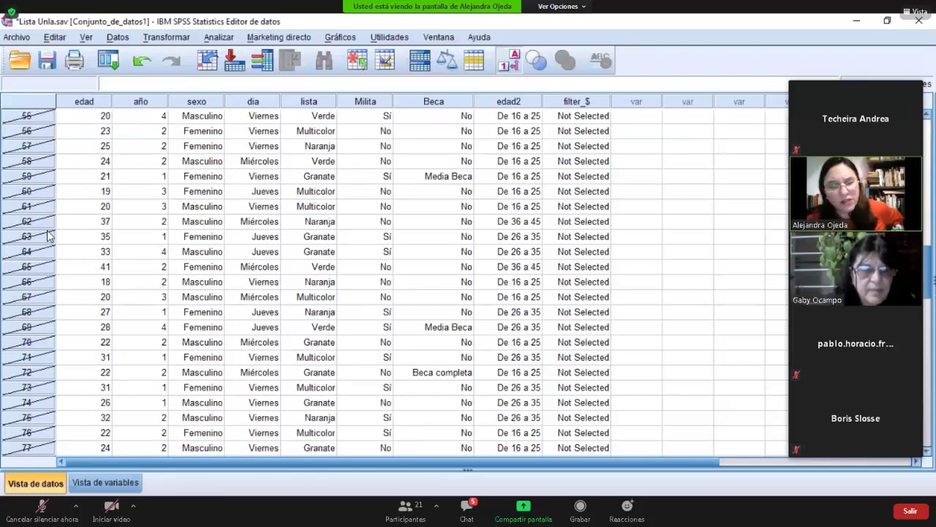
scroll(48, 235, down, 9)
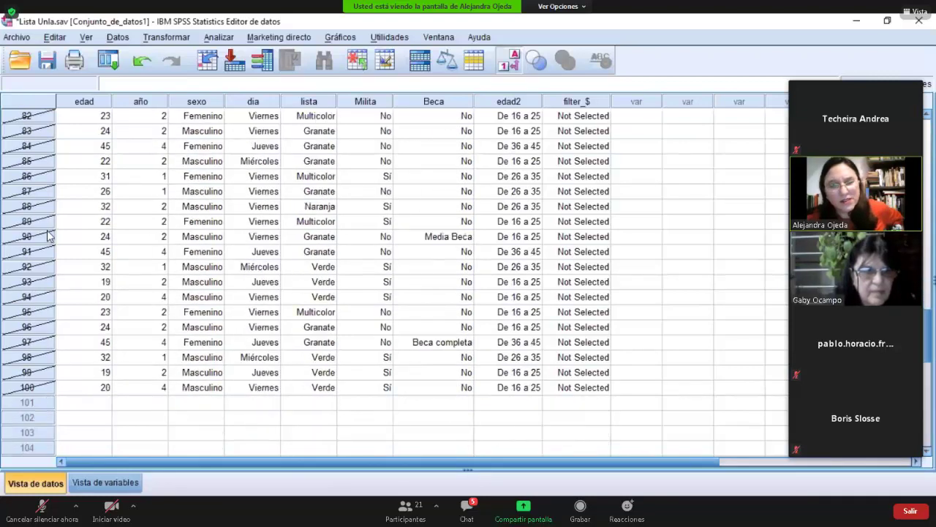
scroll(48, 235, up, 10)
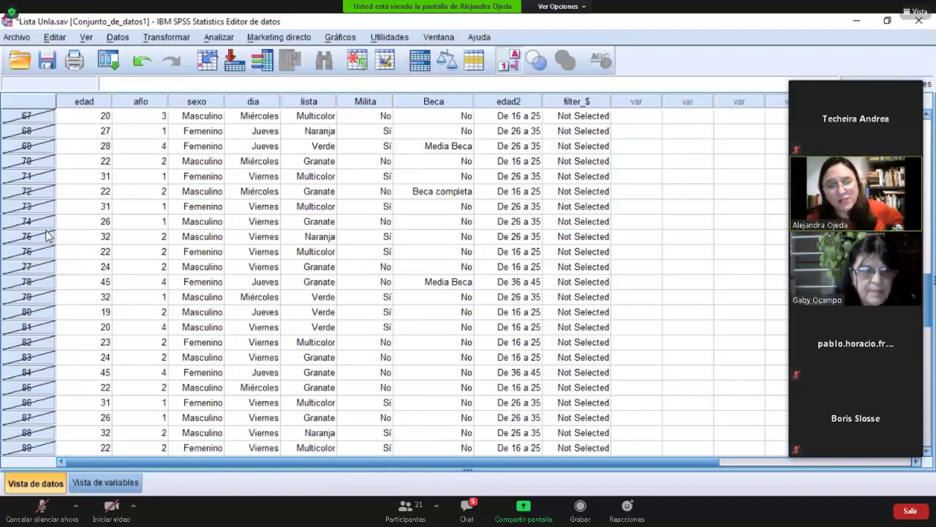
scroll(47, 236, up, 5)
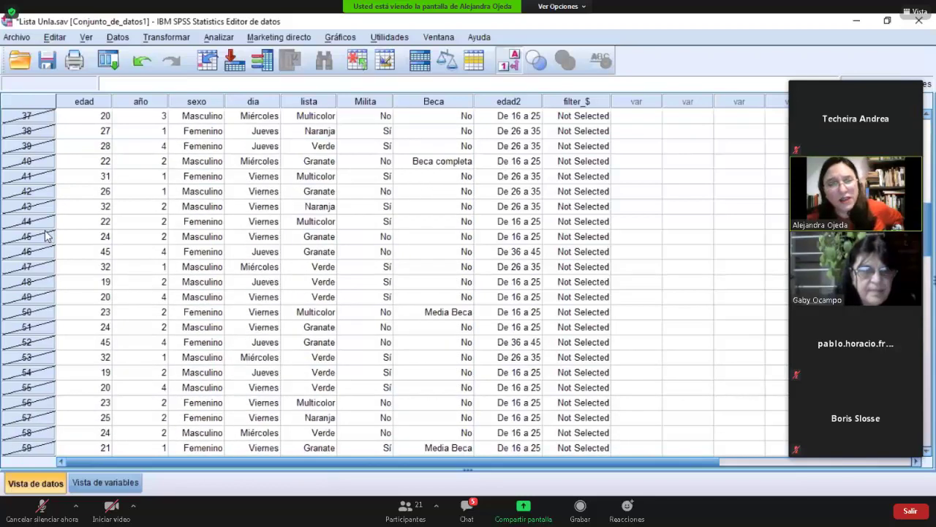
scroll(47, 235, up, 12)
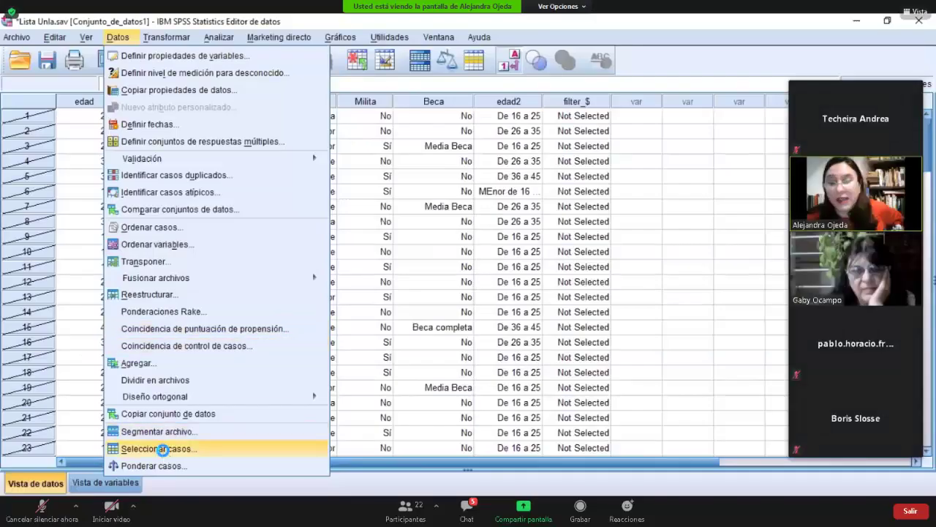
Reopen the Select Cases condition and change it to lista = 1
click(161, 448)
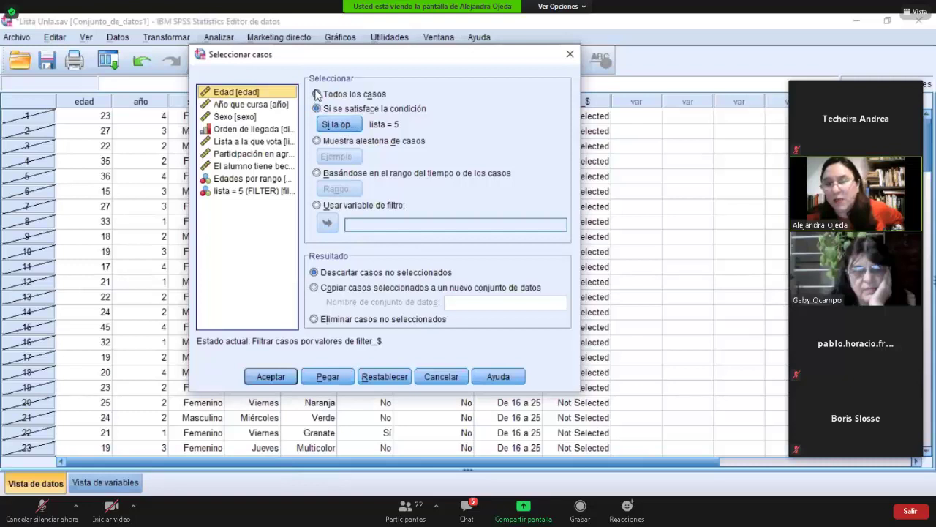
click(317, 95)
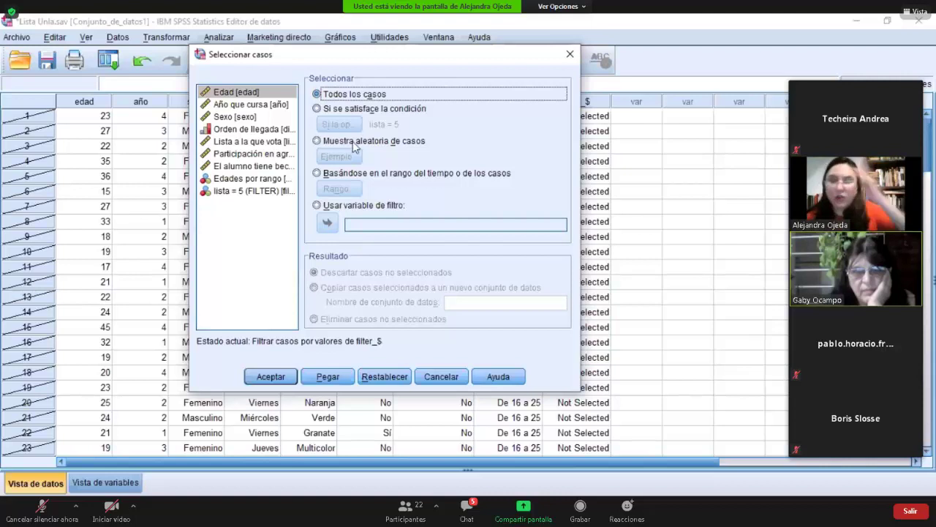
click(329, 109)
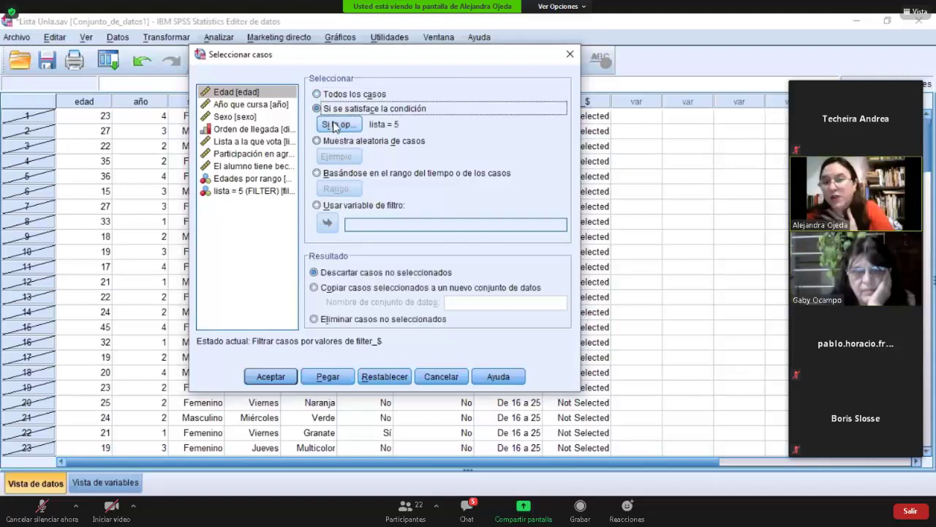
click(336, 125)
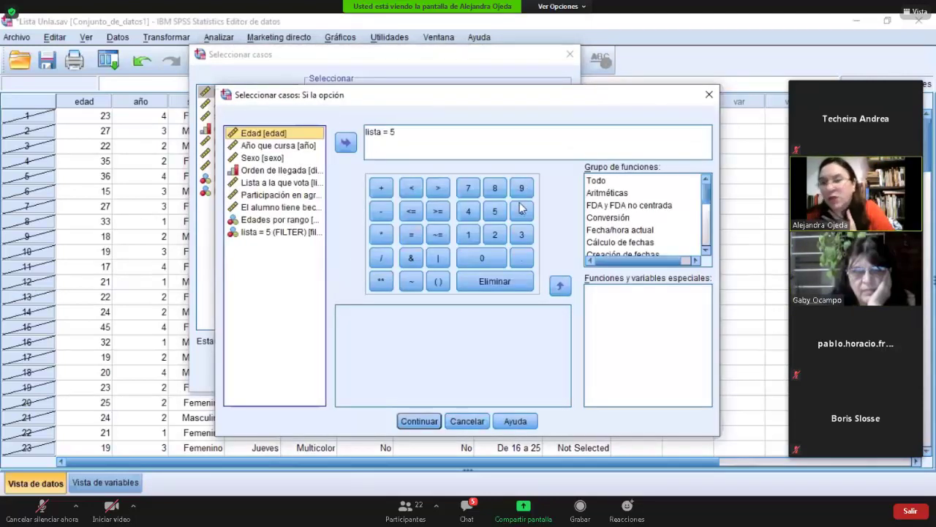
click(396, 131)
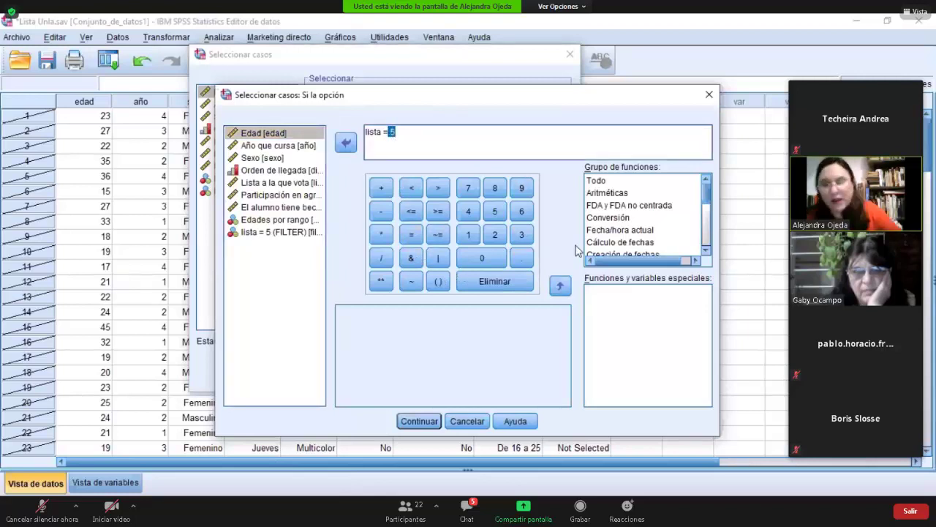
click(469, 235)
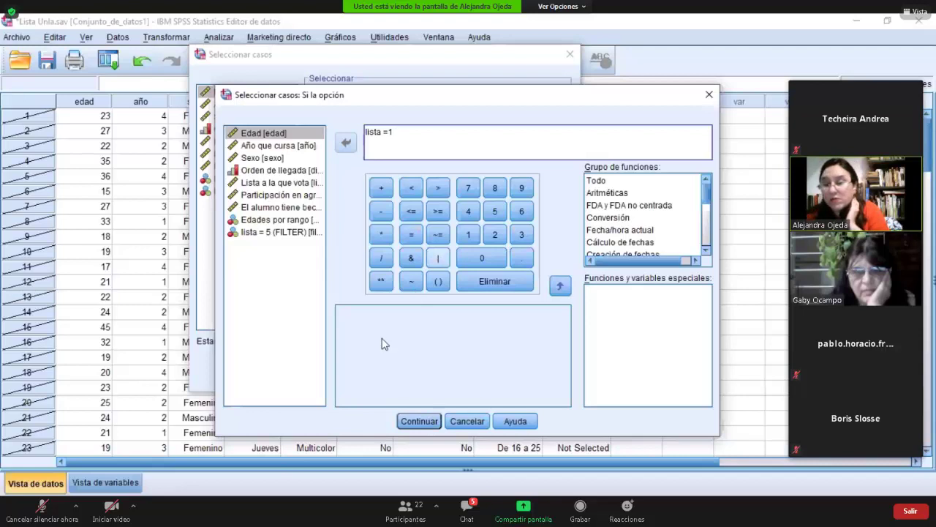
Extend the selection condition with the OR operator and lista = 3
click(439, 257)
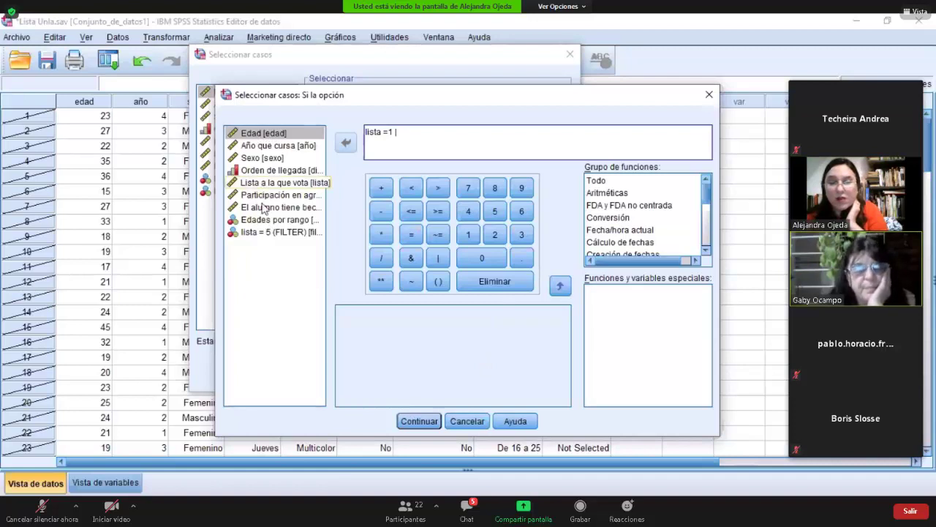
click(265, 183)
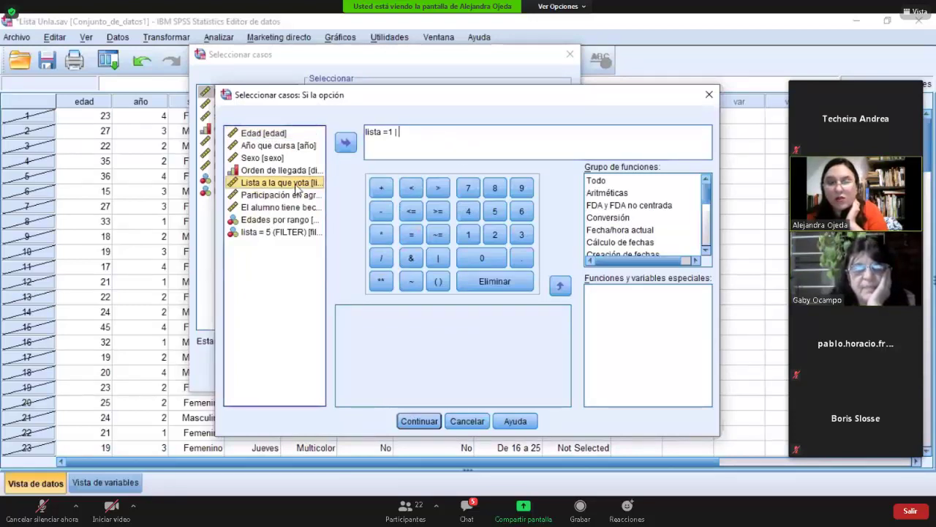
click(345, 141)
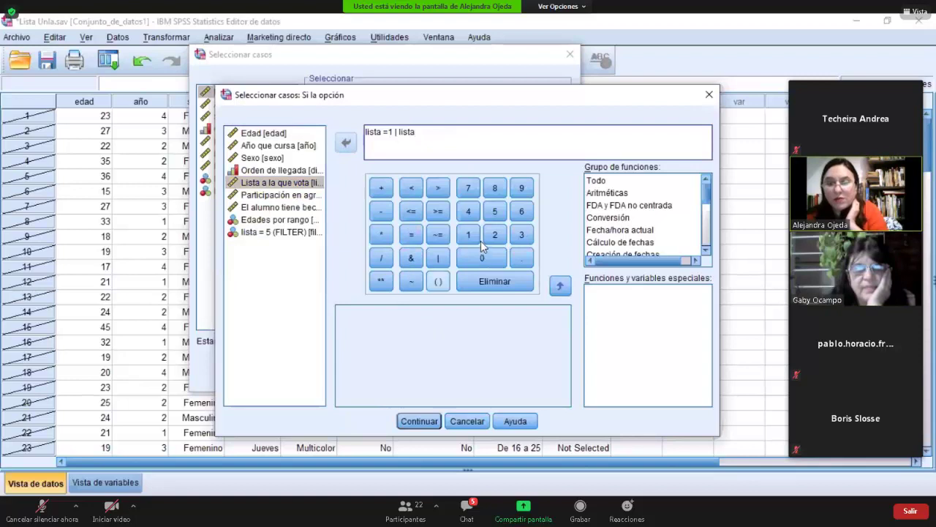
click(522, 234)
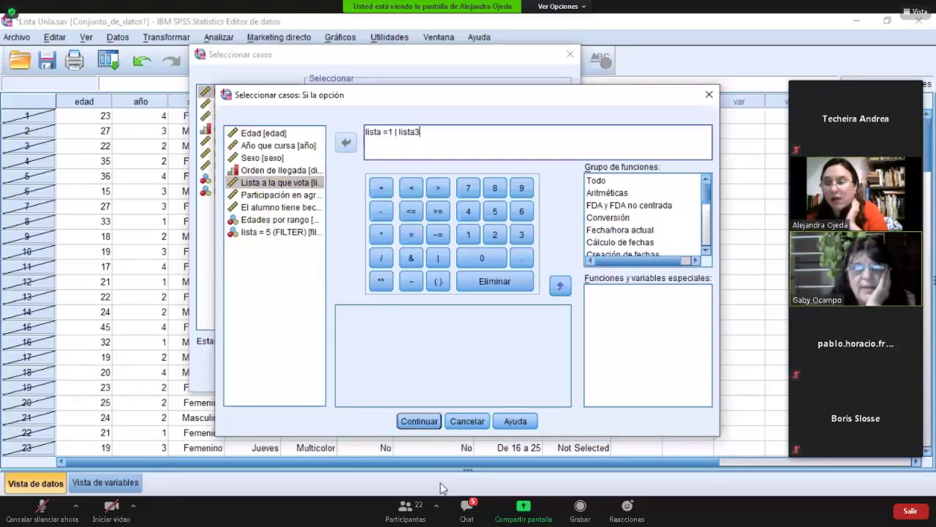
click(416, 133)
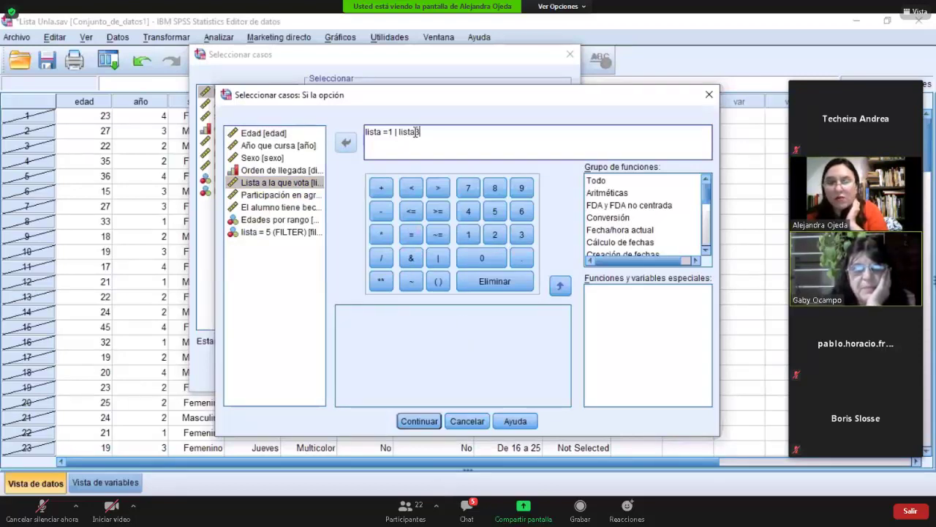
click(411, 234)
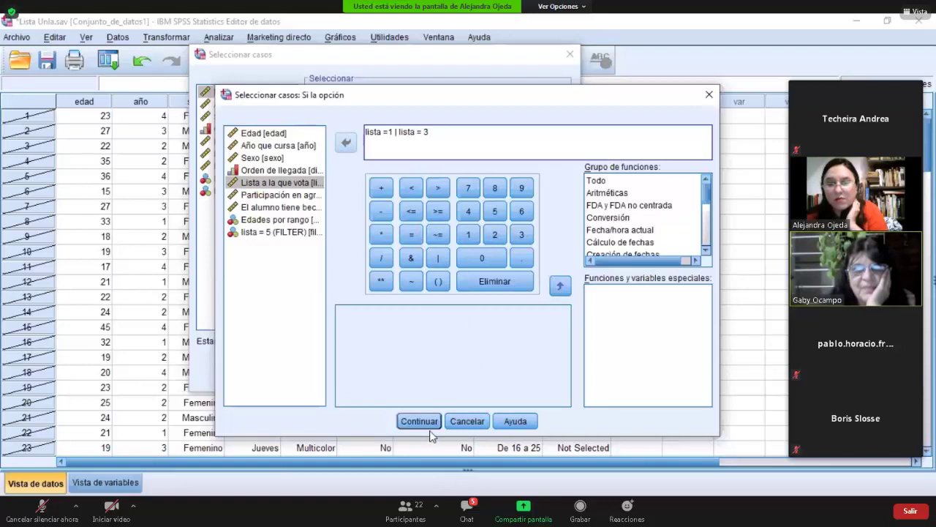
Review the selection condition lista = 1 | lista = 3 and apply it as the case filter, discarding unselected cases
click(429, 421)
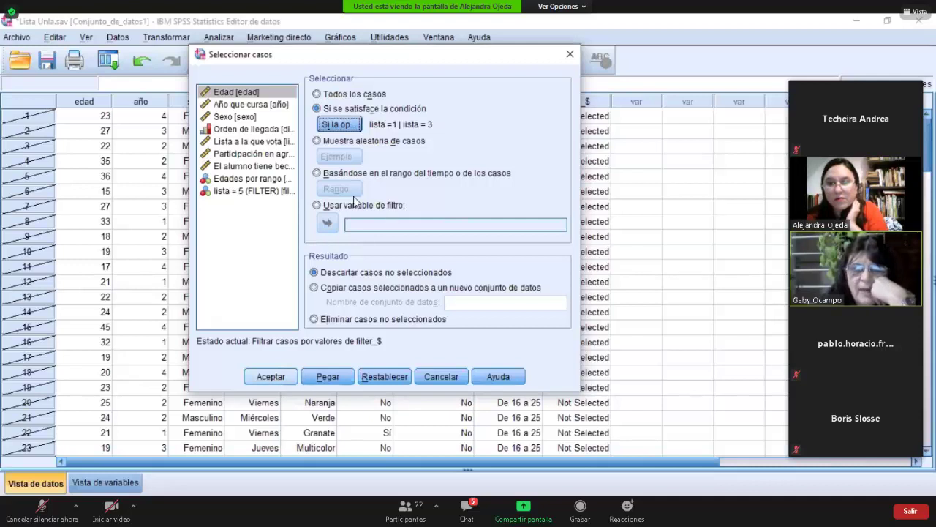
click(350, 127)
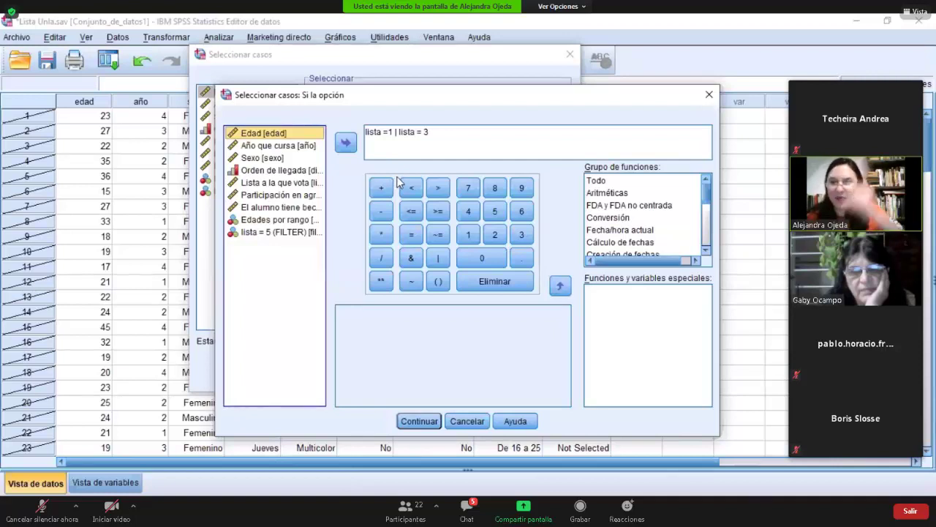
click(395, 133)
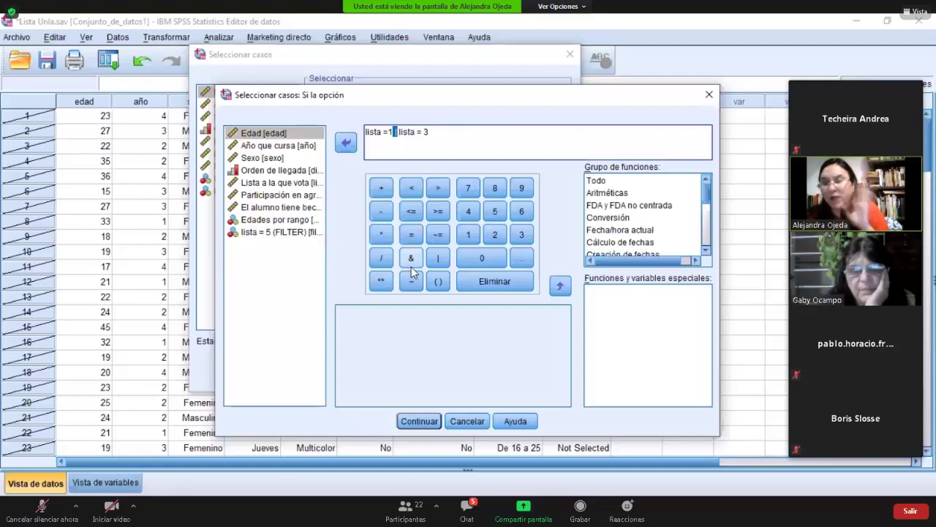
click(400, 155)
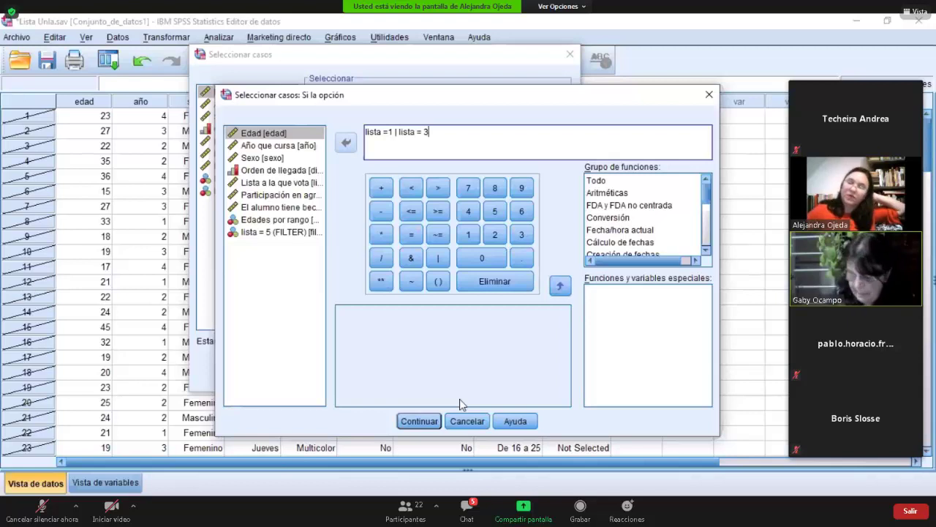
click(419, 421)
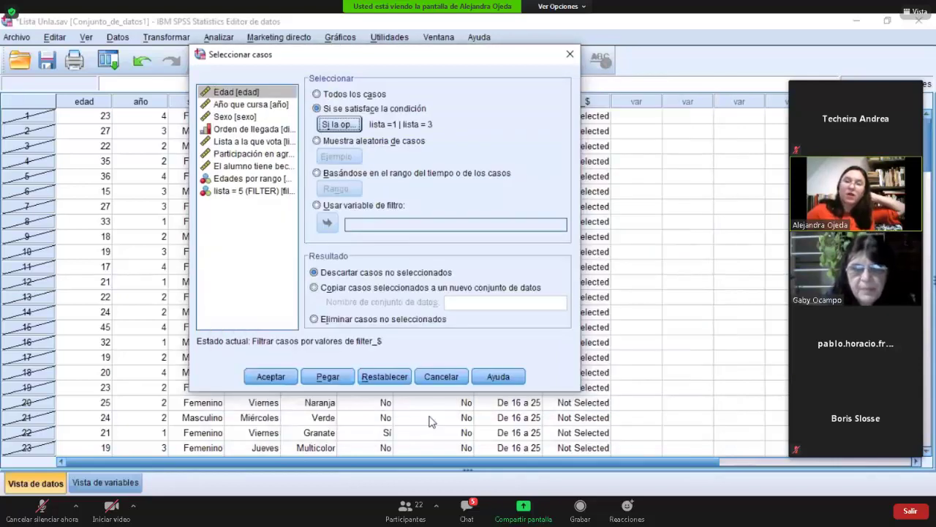
click(281, 381)
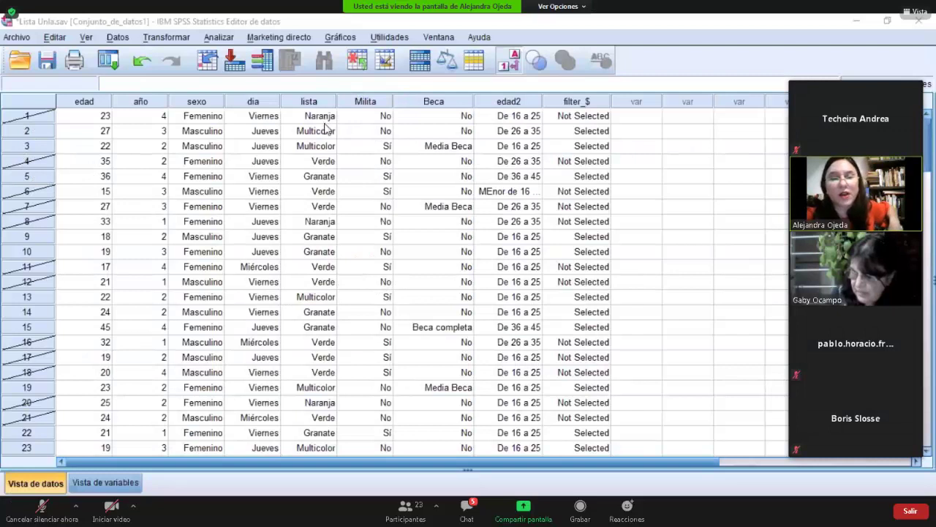
Examine data rows 2, 3, 9 and 10 to check which lista values the filter keeps
click(35, 132)
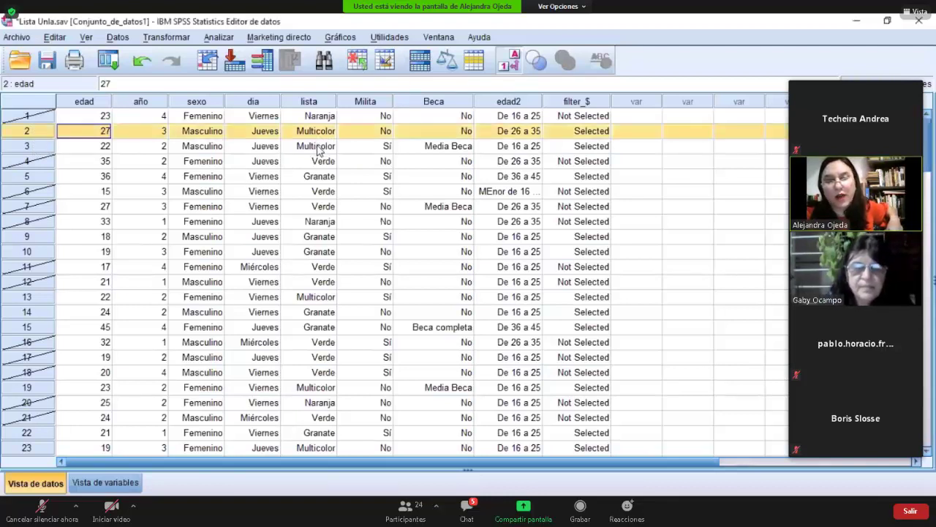
click(34, 147)
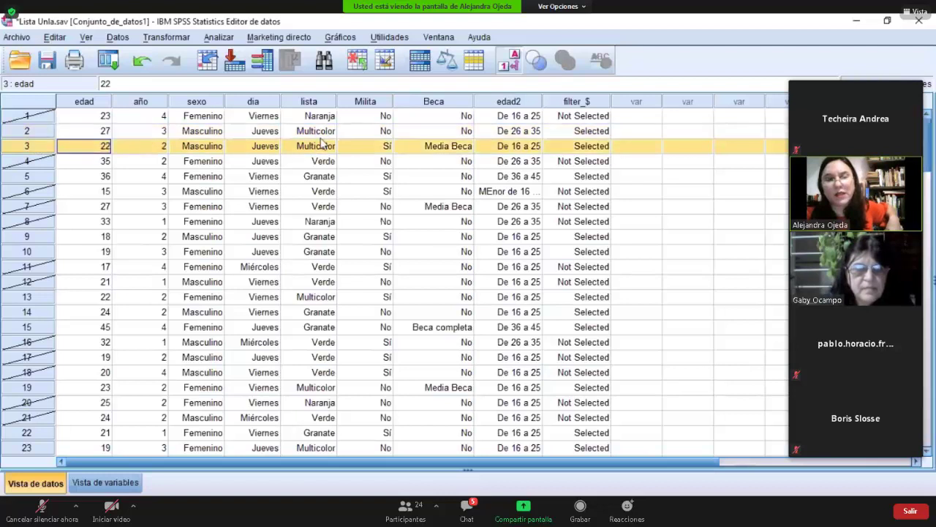
click(32, 239)
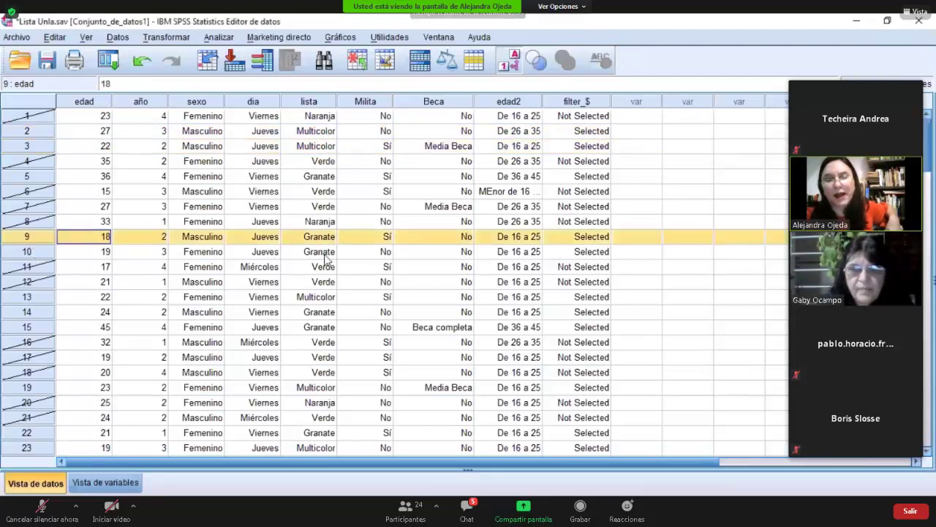
click(36, 257)
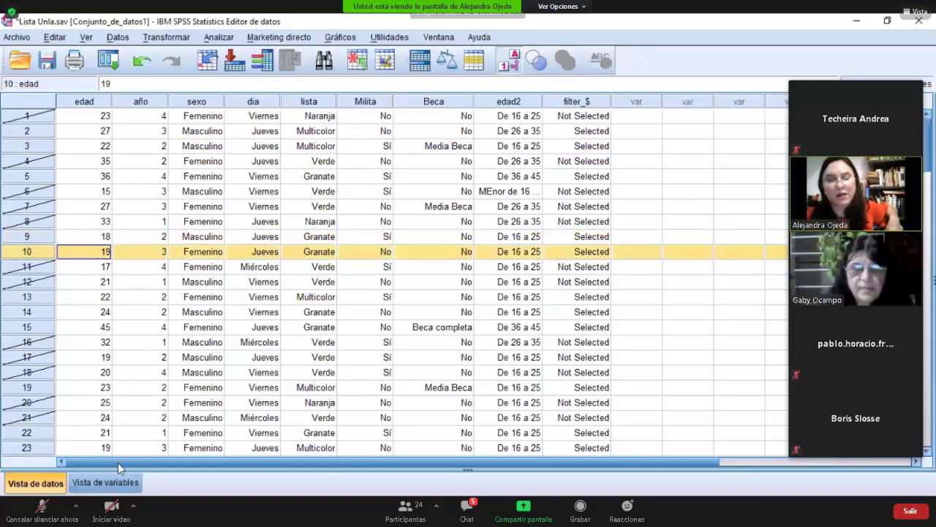
Check the value labels defined for the lista variable, and return to the data rows
click(106, 483)
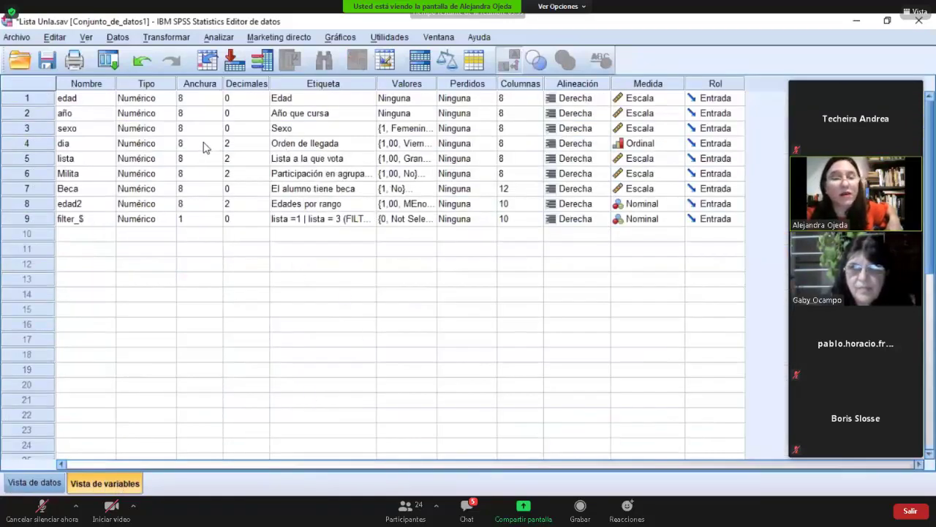
click(431, 160)
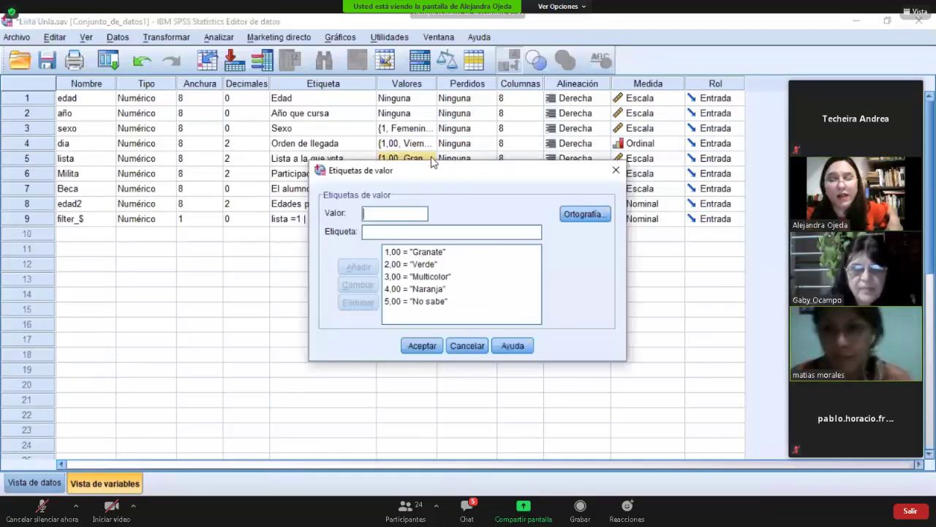
click(433, 347)
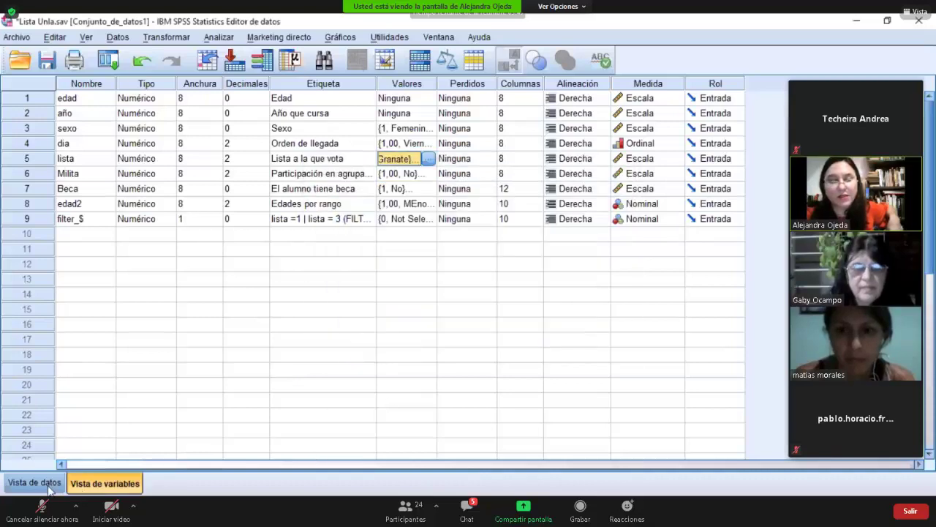
click(52, 486)
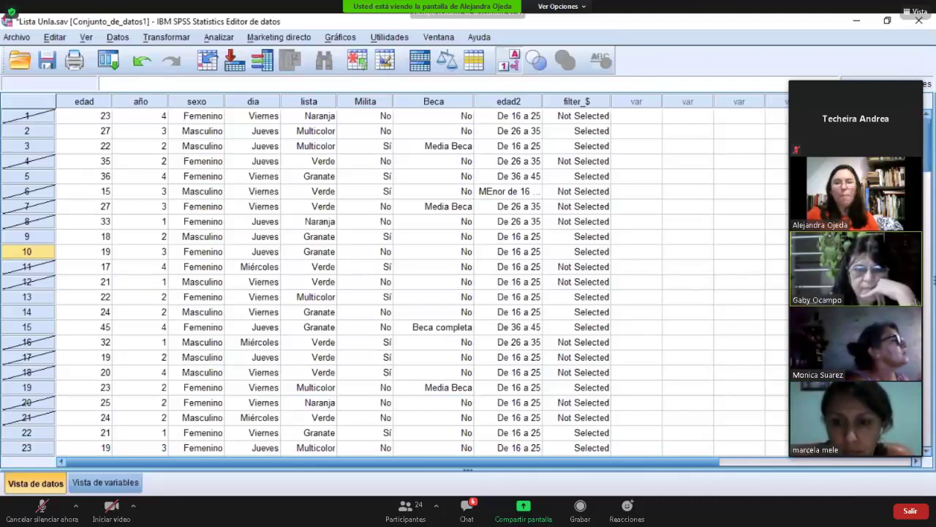
Reset the Select Cases settings so that all cases are included
click(116, 38)
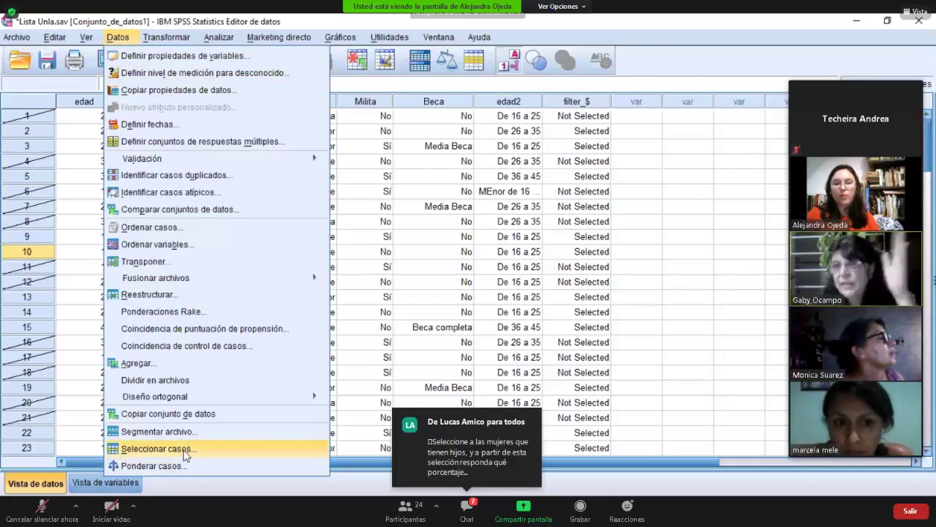
click(233, 446)
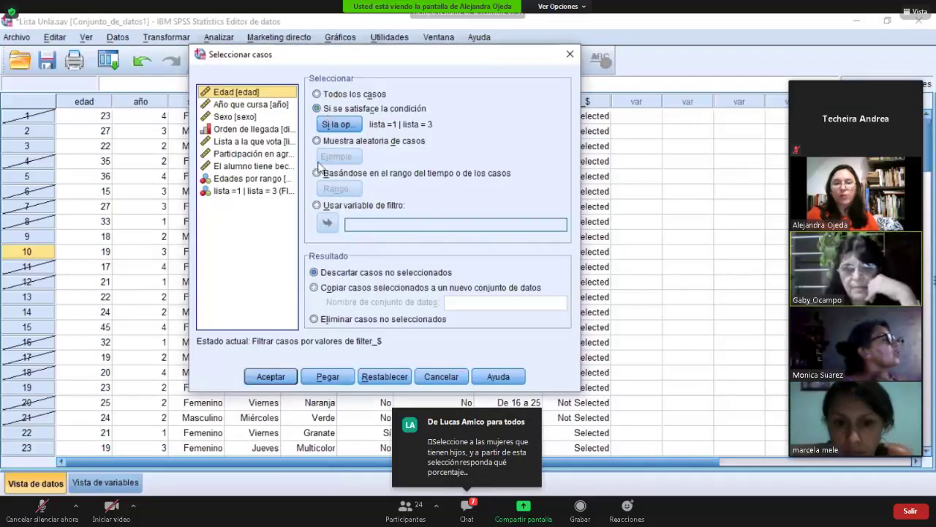
click(400, 377)
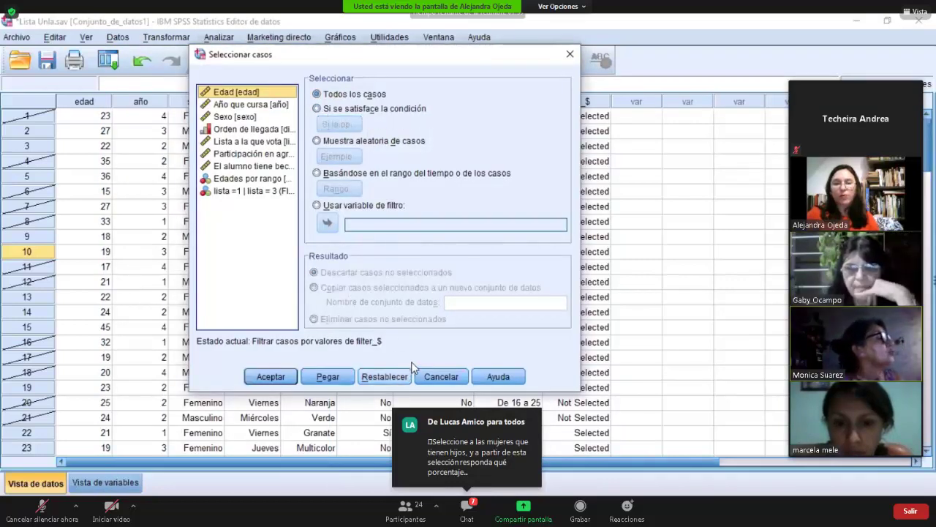
click(671, 267)
click(267, 377)
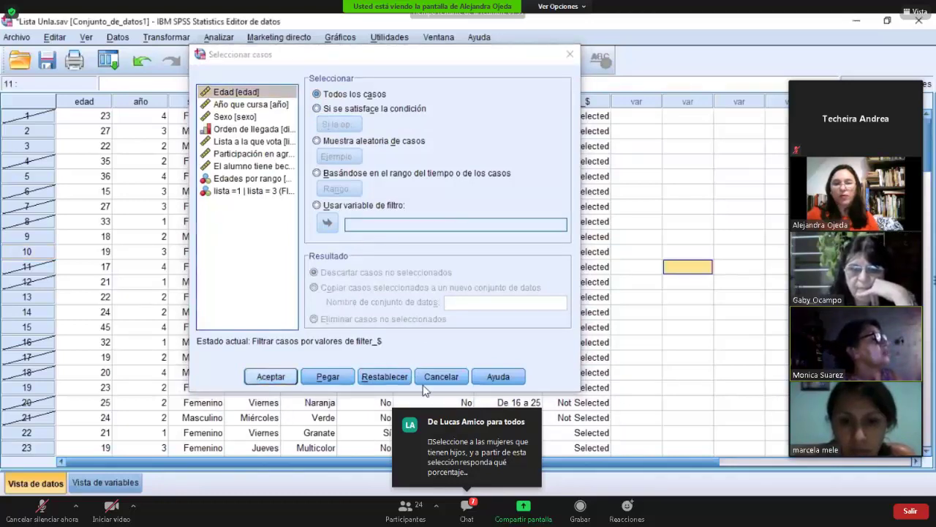
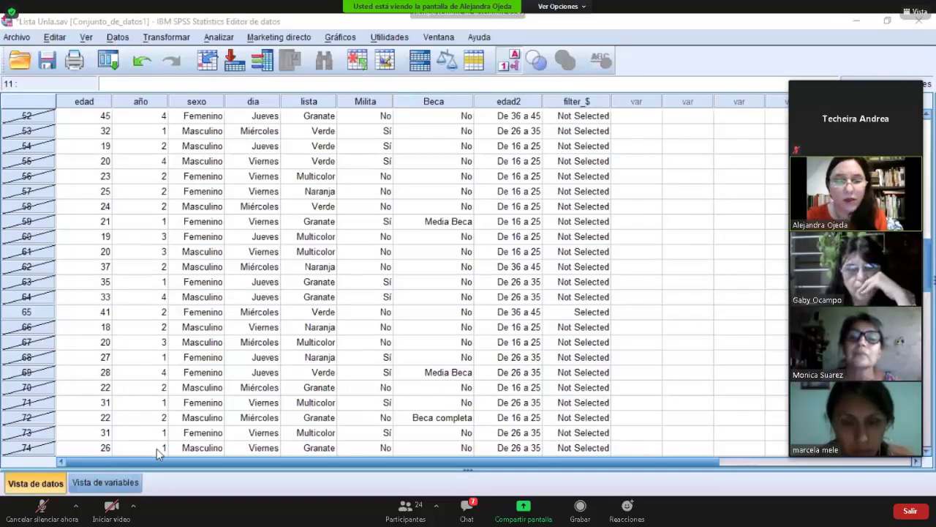
Check the condition currently set in Select Cases without changing it
click(117, 36)
click(168, 444)
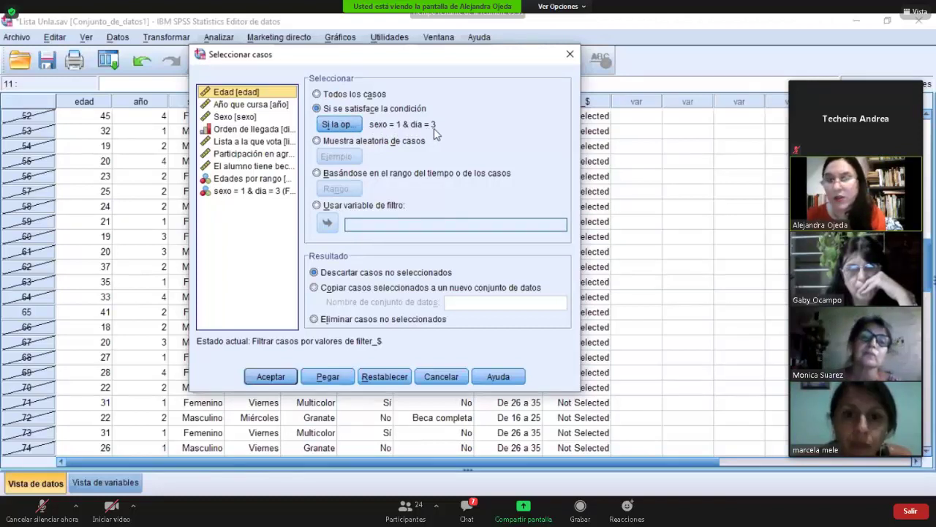
click(570, 56)
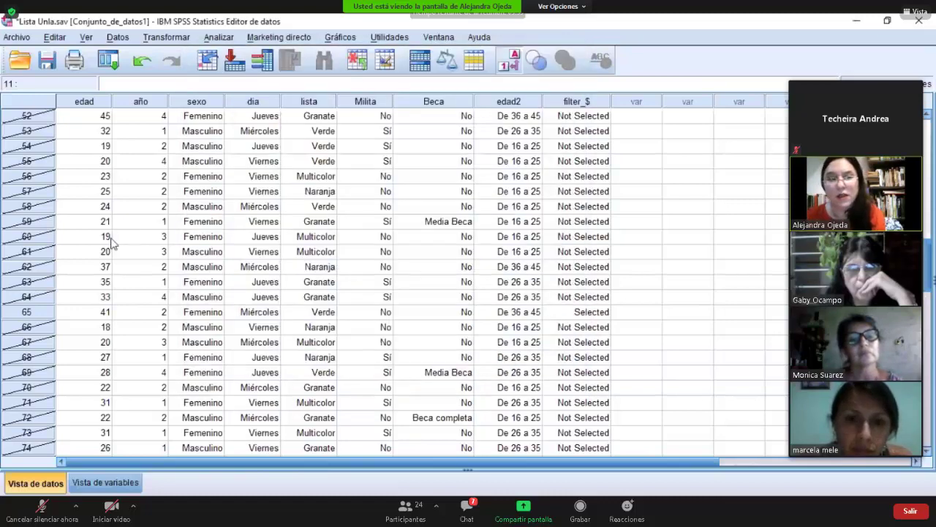
Look through the data rows to examine which cases the filter on sexo and dia selects
scroll(63, 268, up, 12)
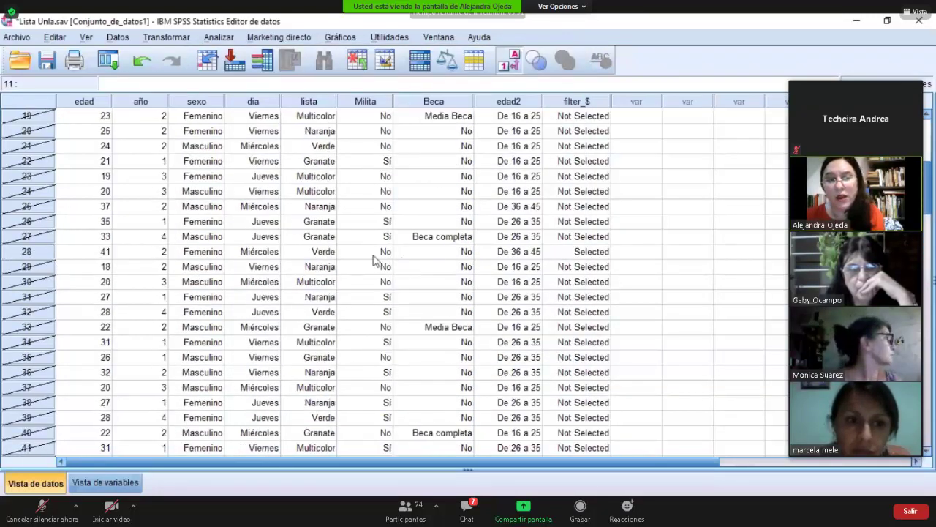
scroll(360, 252, up, 2)
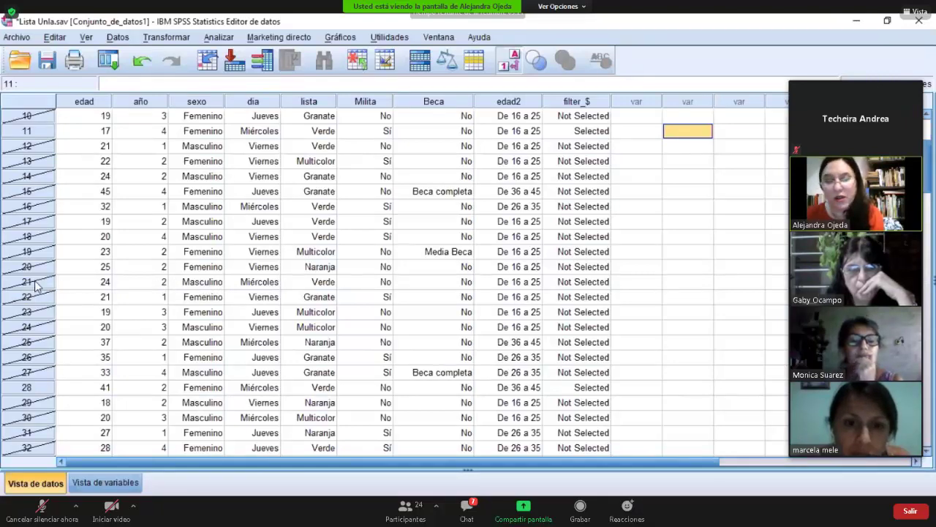
scroll(45, 285, up, 3)
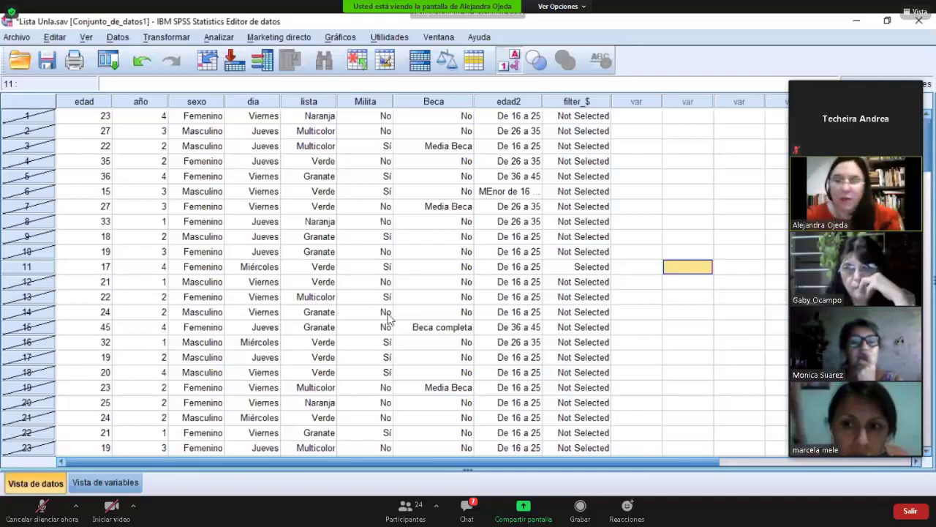
scroll(441, 211, down, 2)
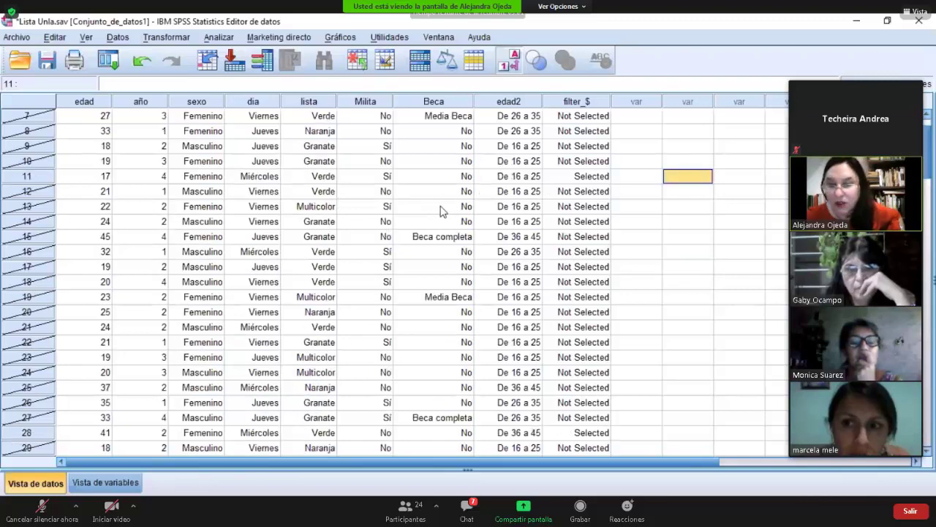
scroll(453, 219, down, 3)
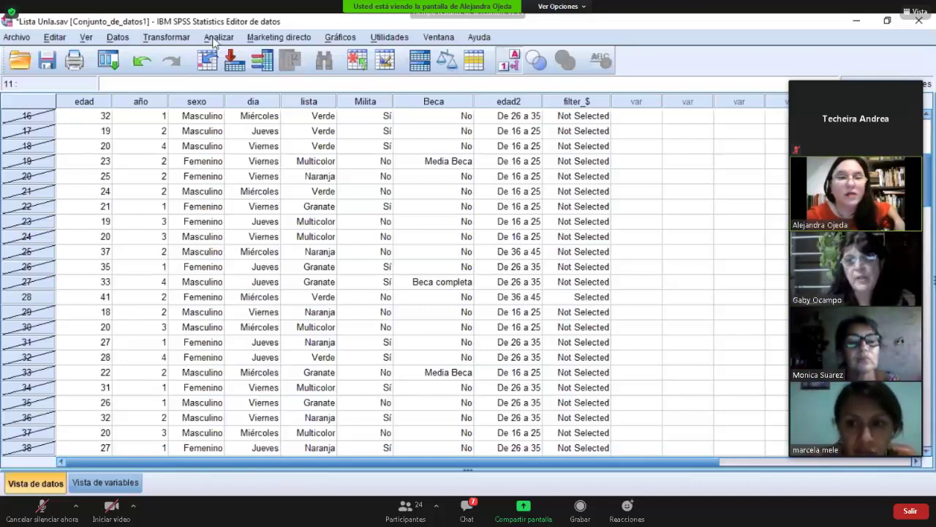
Clear the existing Select Cases condition and enter sexo = 1 as the new condition
click(118, 38)
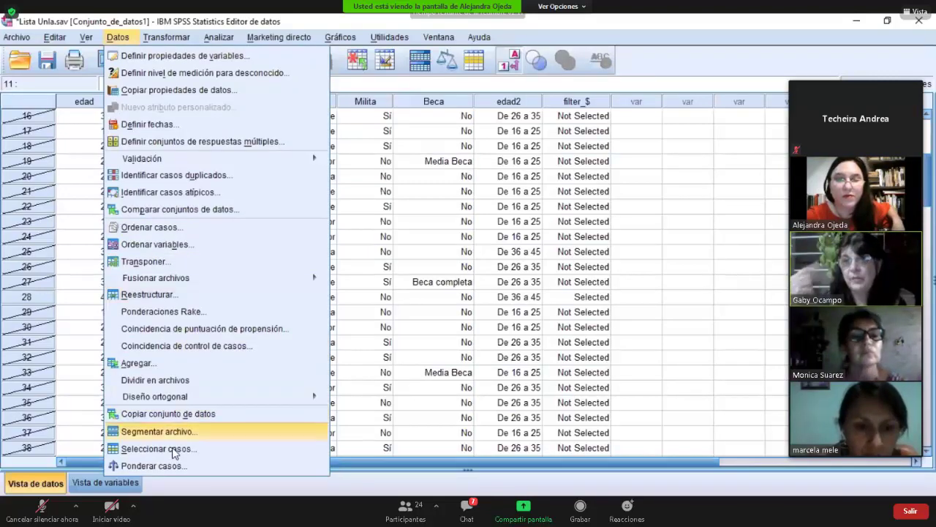
click(340, 129)
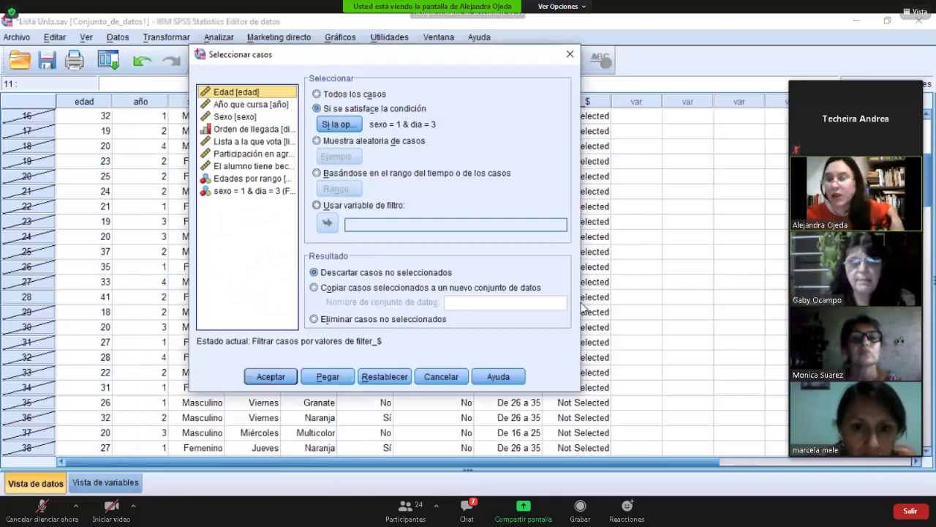
click(340, 124)
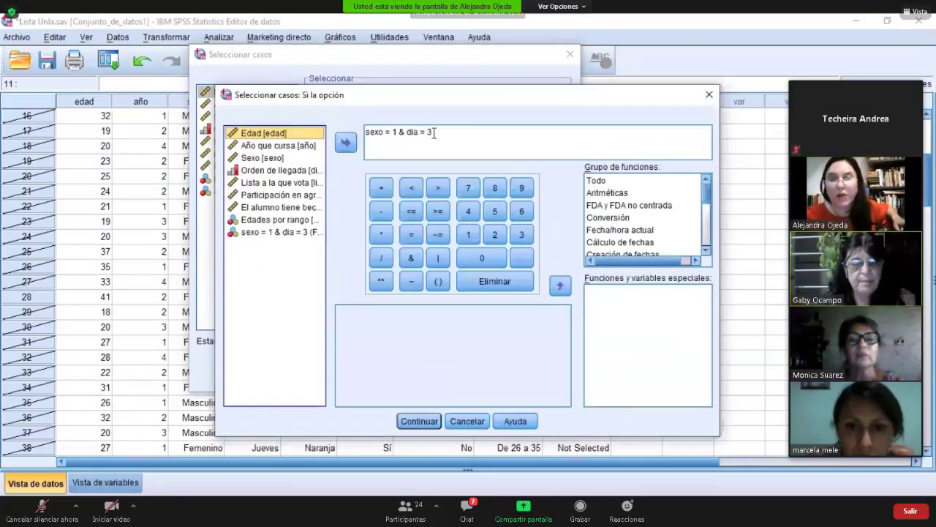
drag(432, 131, 363, 132)
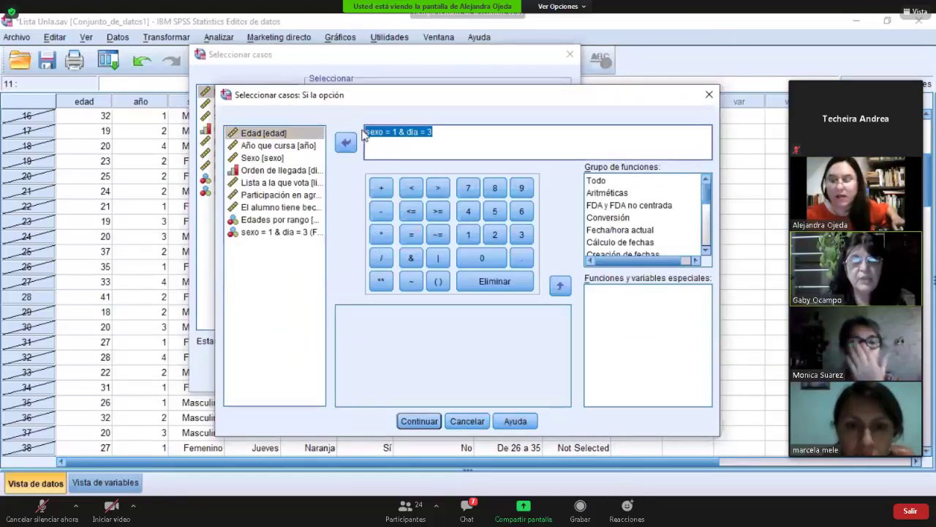
key(Delete)
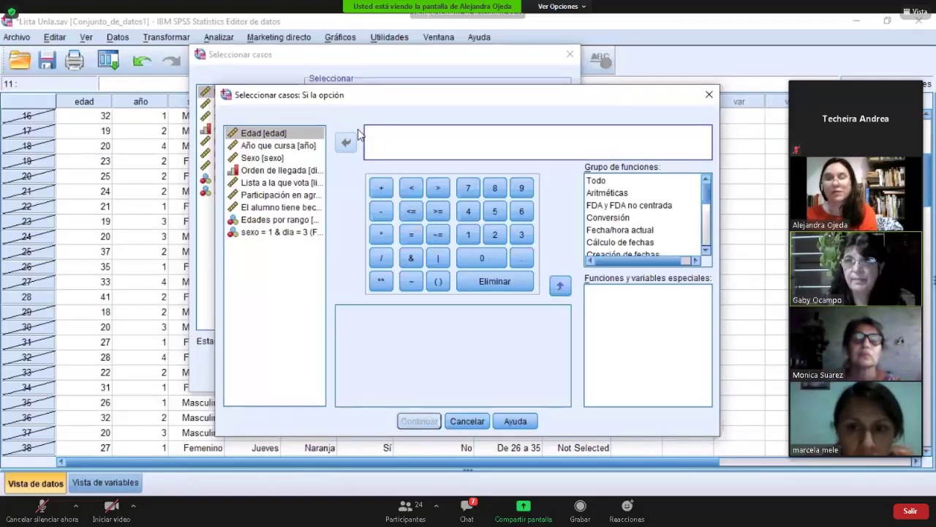
click(261, 159)
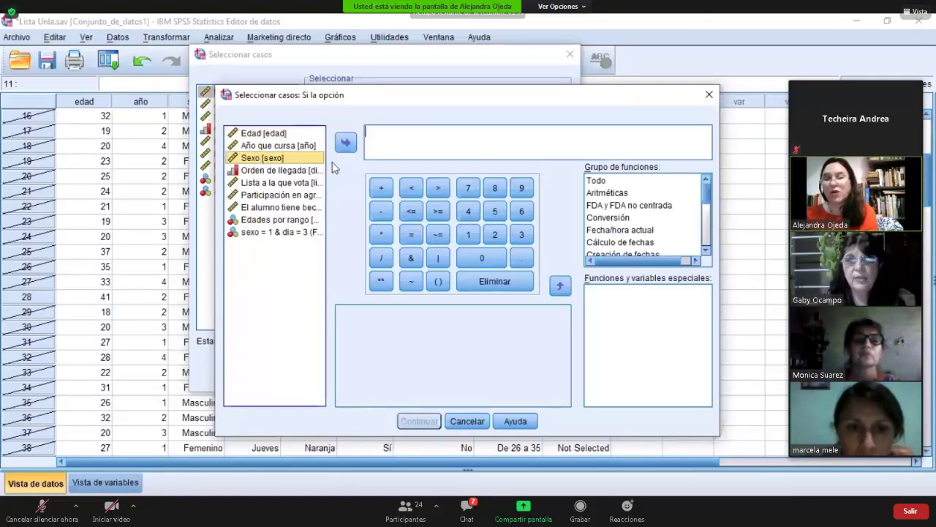
click(344, 143)
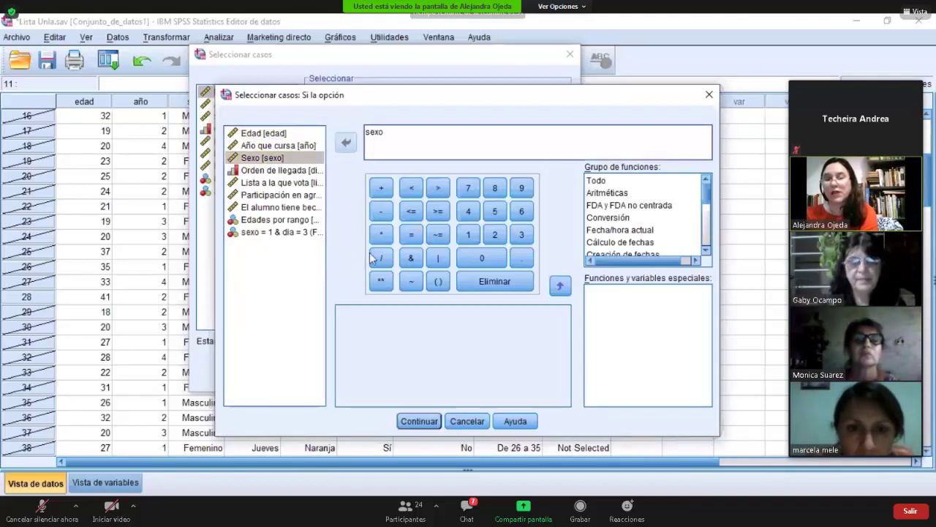
click(412, 236)
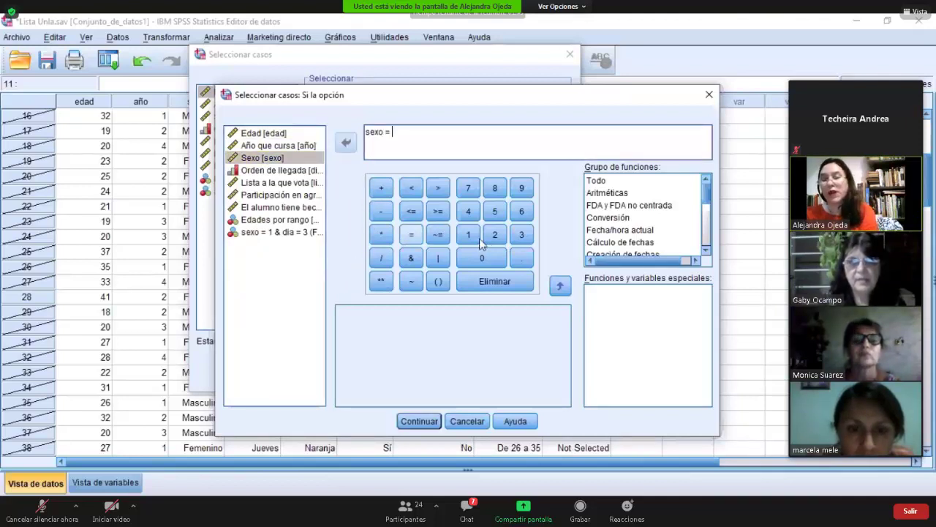
click(469, 235)
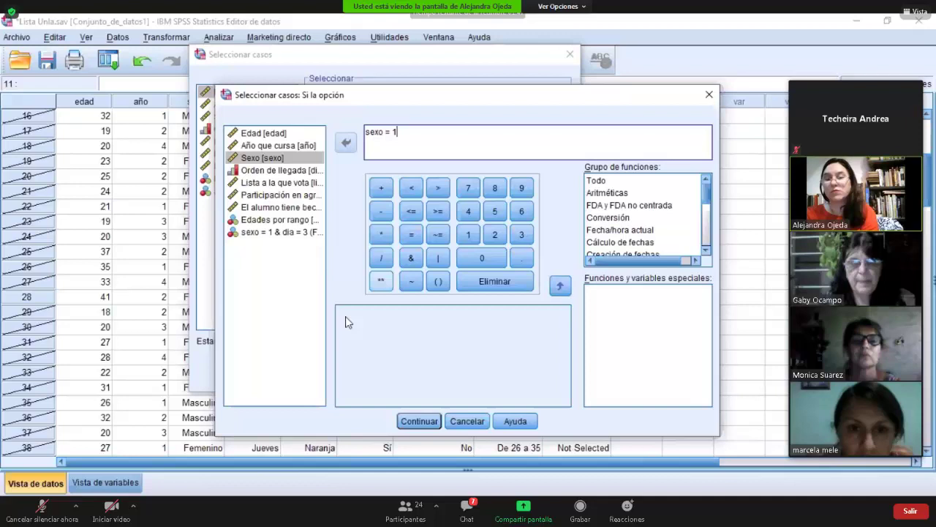
Extend the Select Cases condition to sexo = 1 & (lista = 1 | lista = 3) and accept it
click(410, 258)
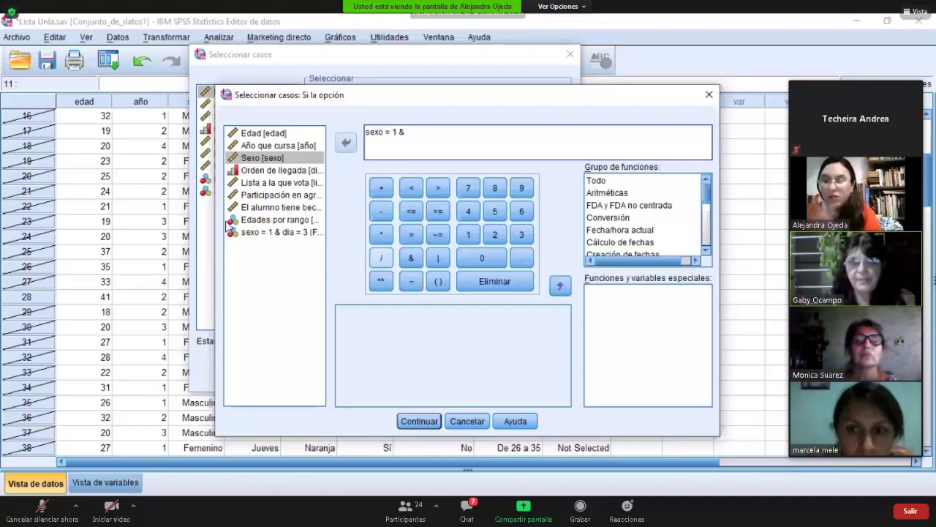
click(438, 282)
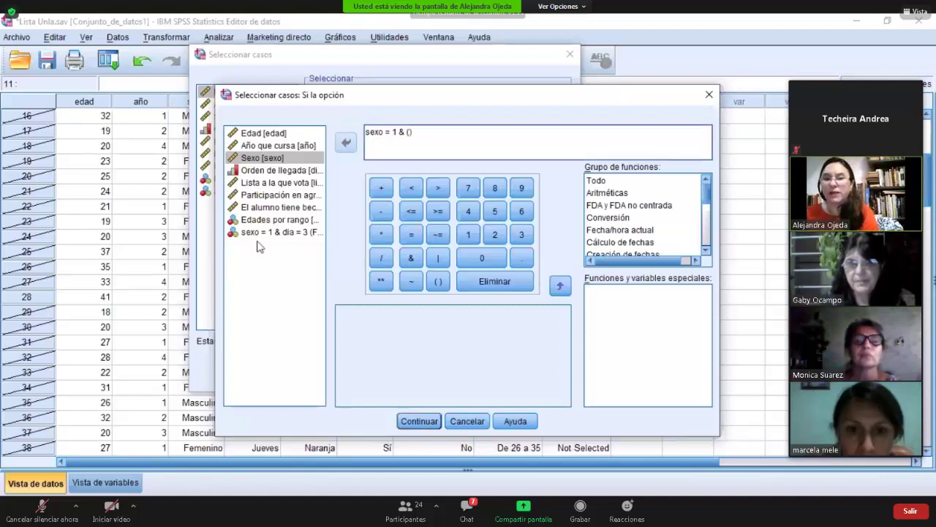
click(254, 183)
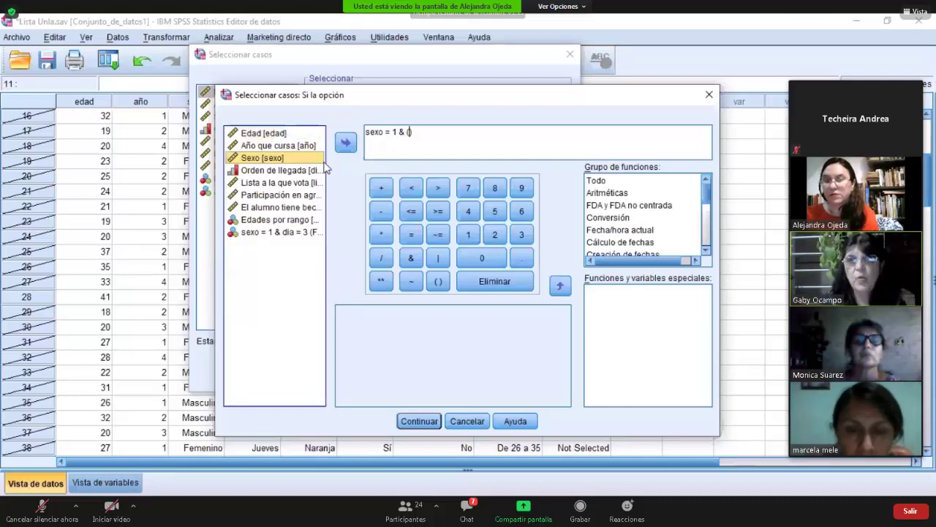
double_click(275, 182)
text(= 1)
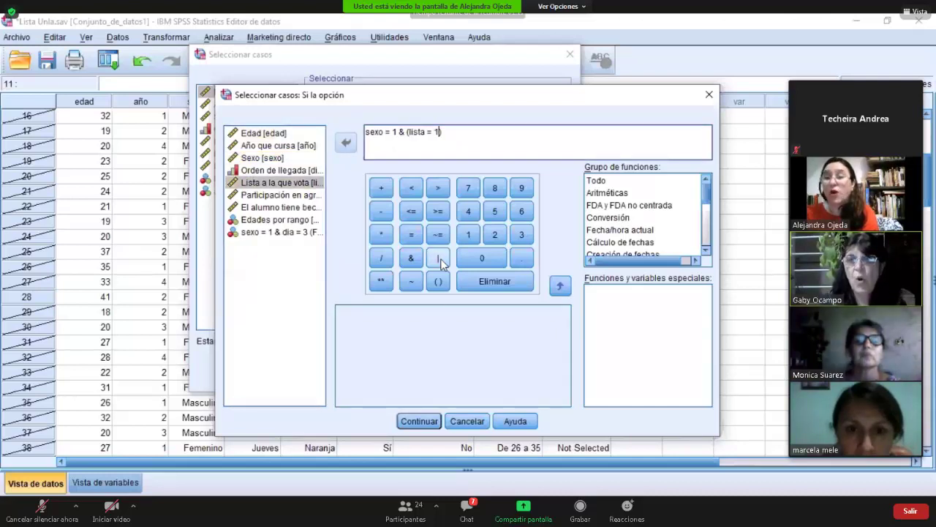
click(440, 260)
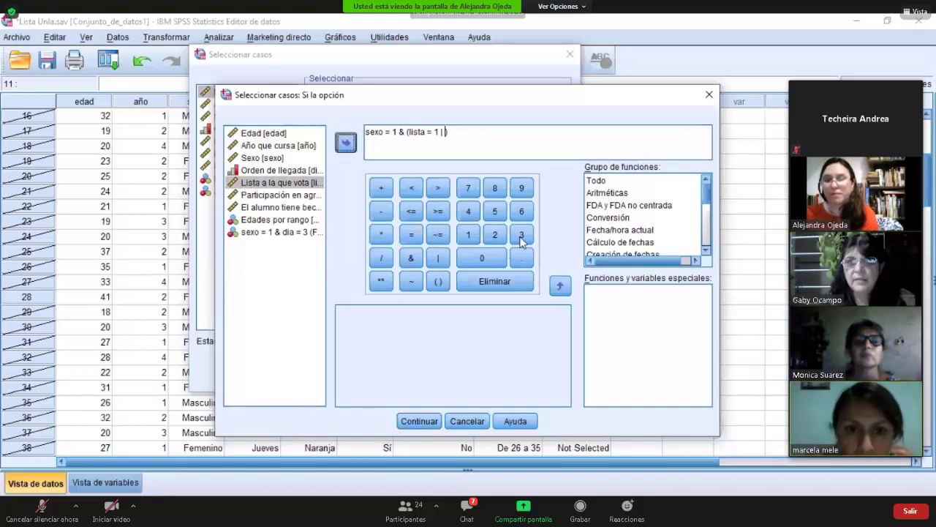
text(lista)
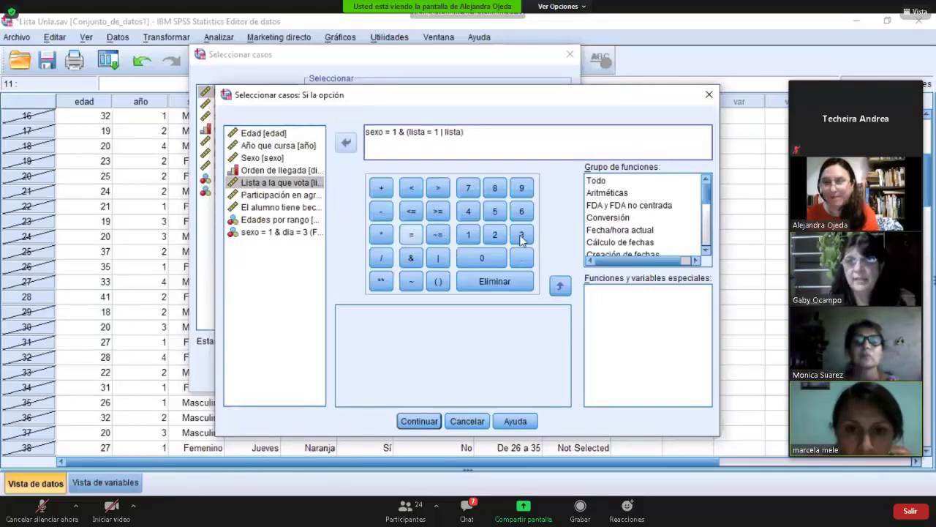
click(410, 238)
text(3)
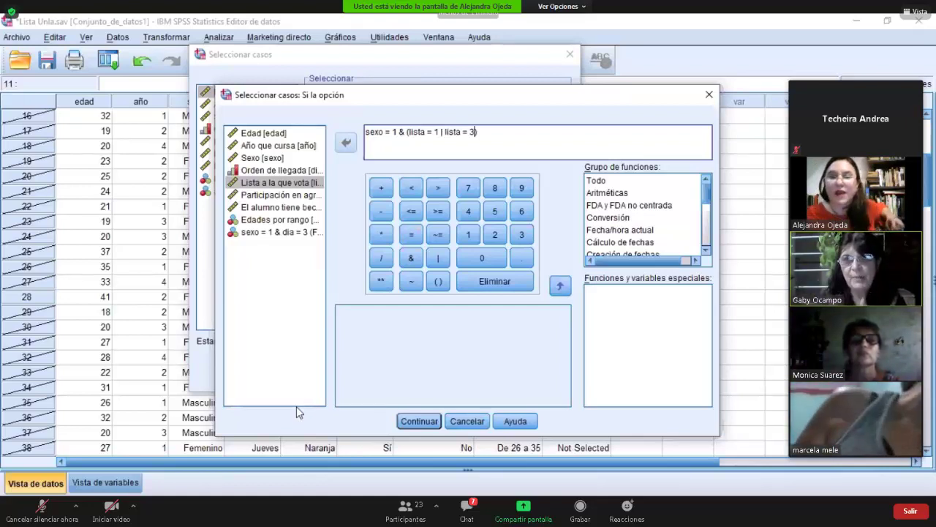
click(420, 421)
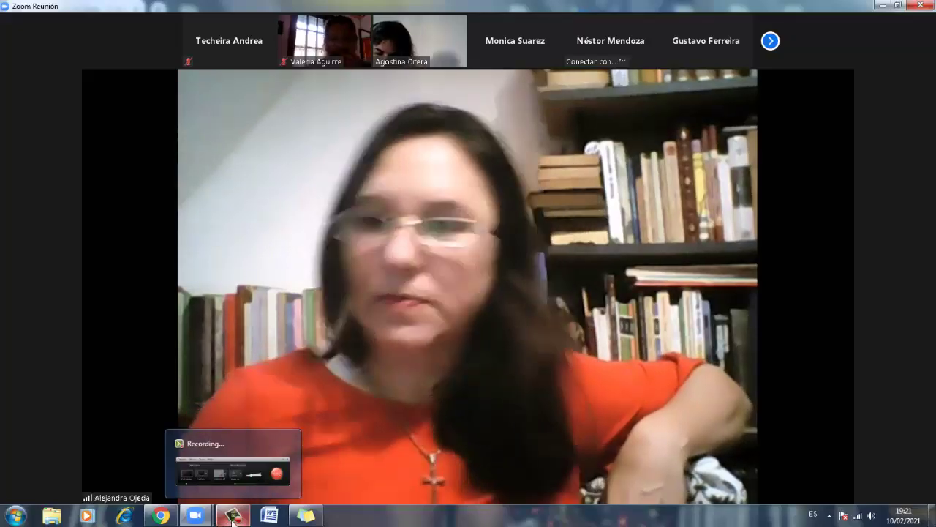
click(233, 521)
click(233, 521)
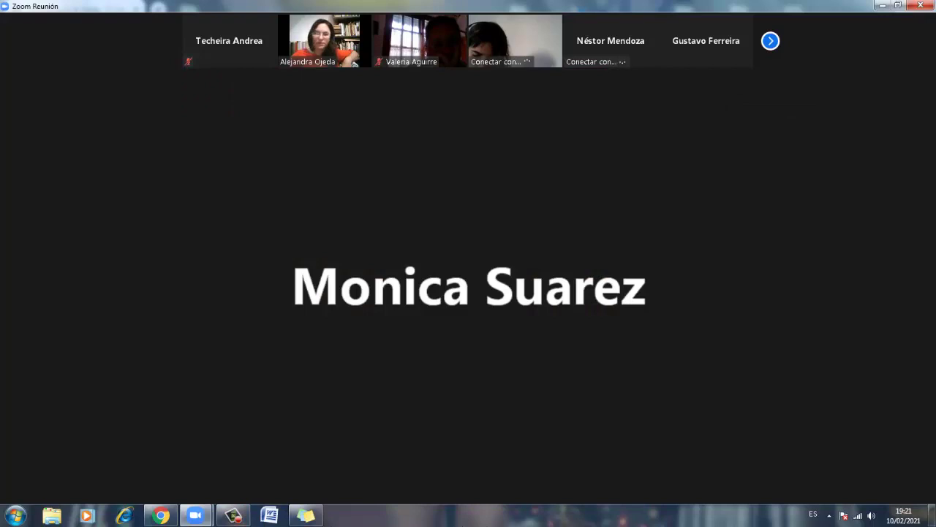
mouse_move(536, 489)
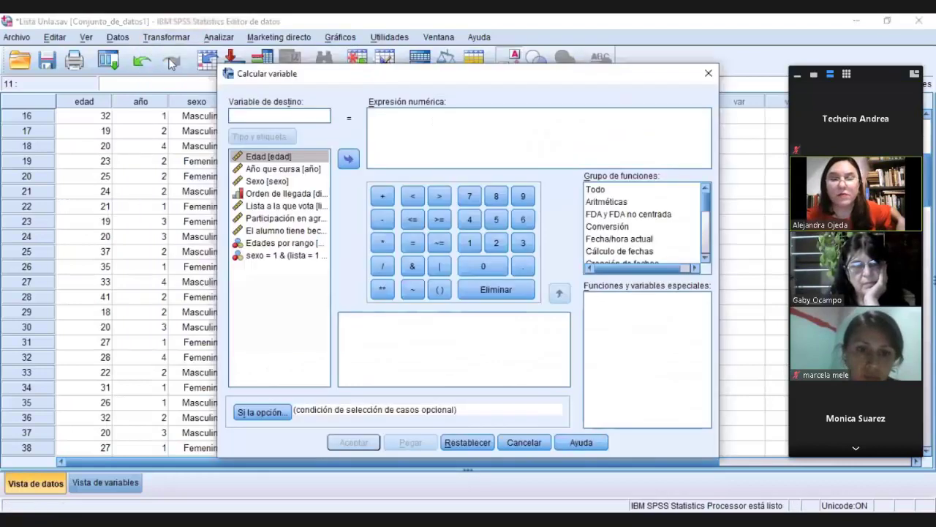
Name the target variable edadingreso in the Compute Variable dialog
click(168, 58)
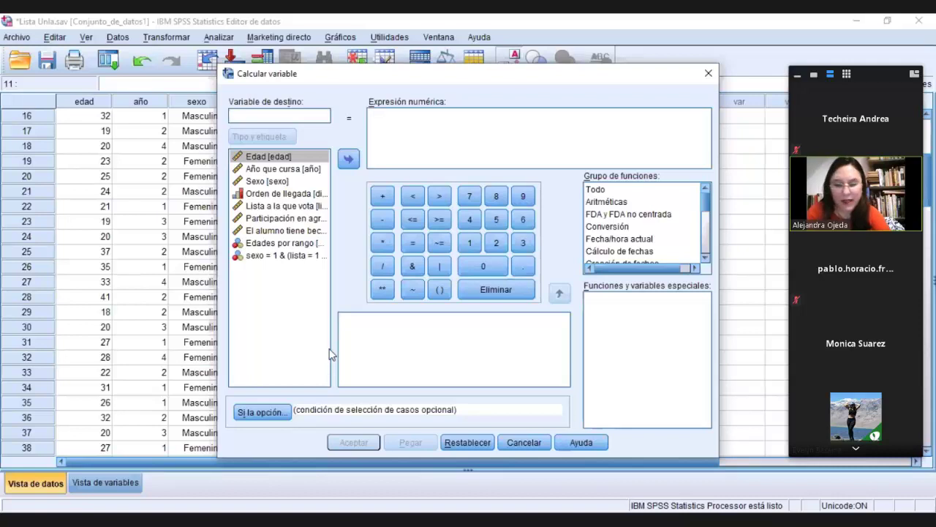
text(edad)
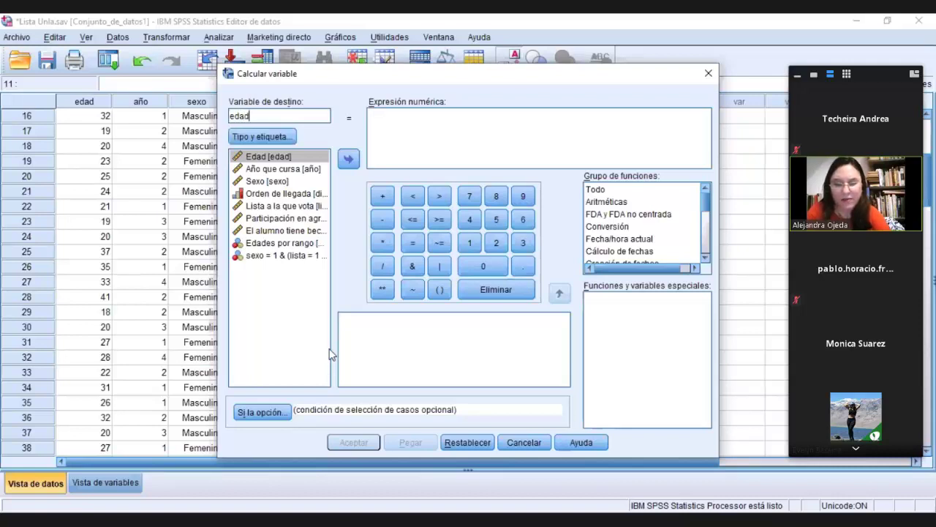
text(in)
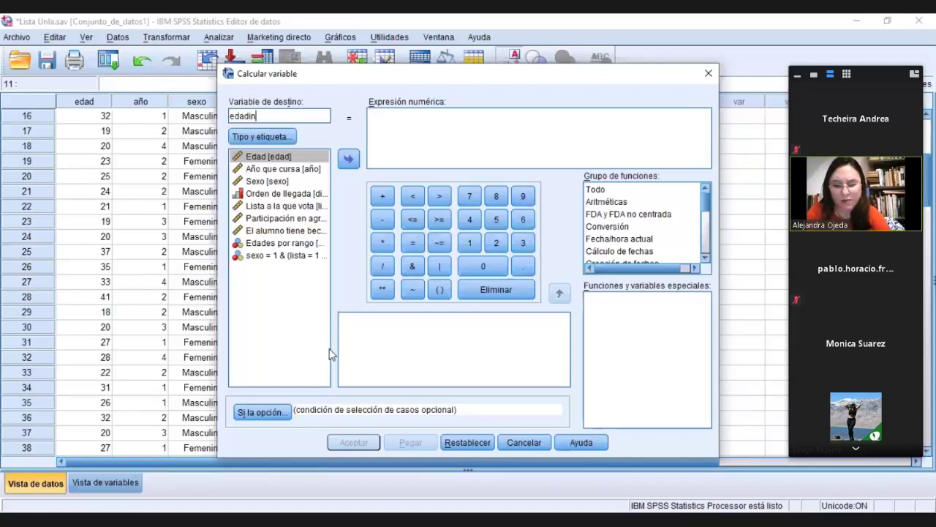
text(greso)
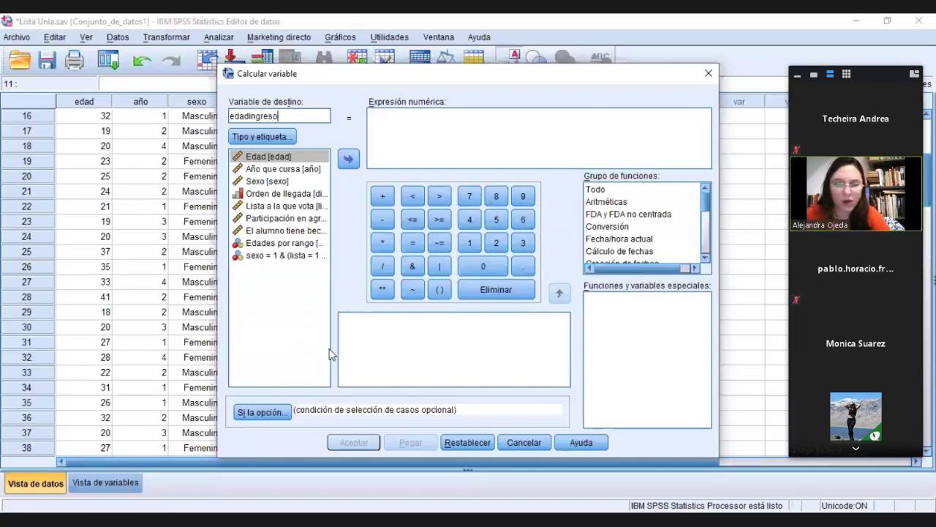
key(Tab)
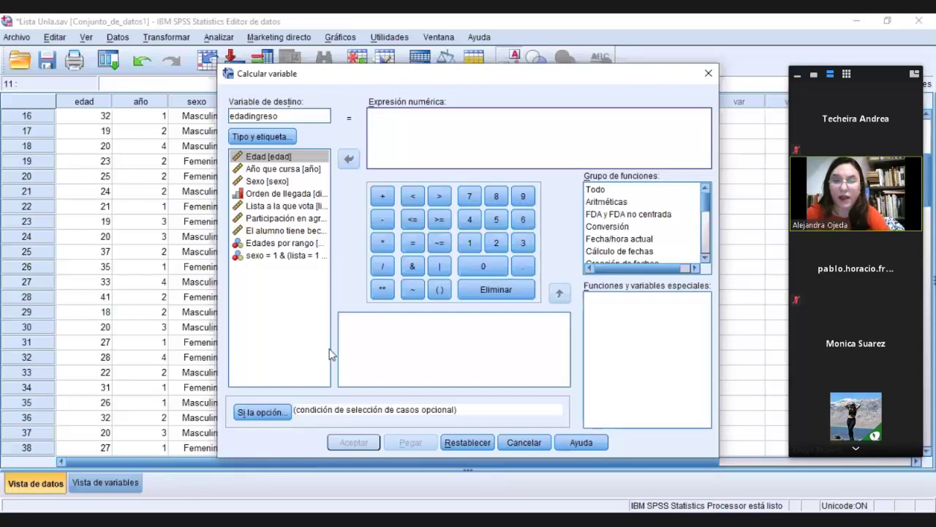
Build the numeric expression edad - año for the target variable and run the computation
key(Tab)
key(Down)
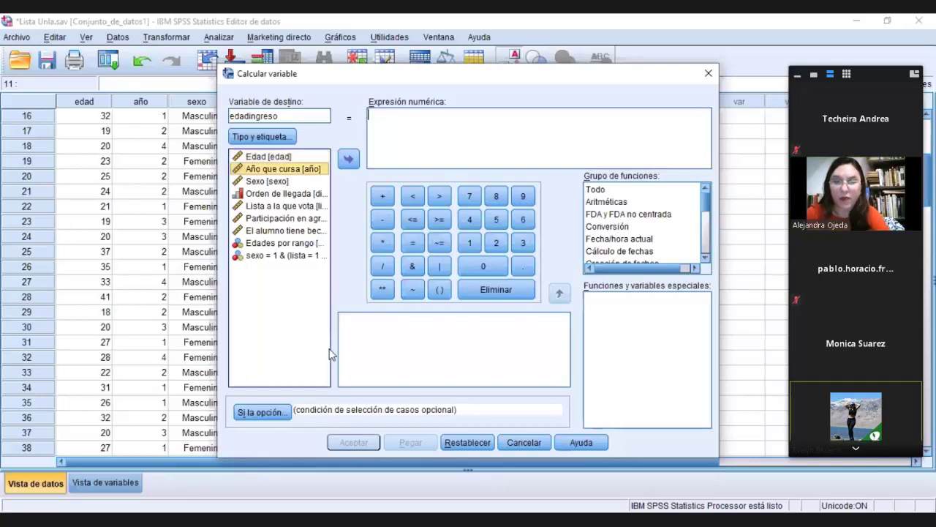
click(268, 156)
click(349, 159)
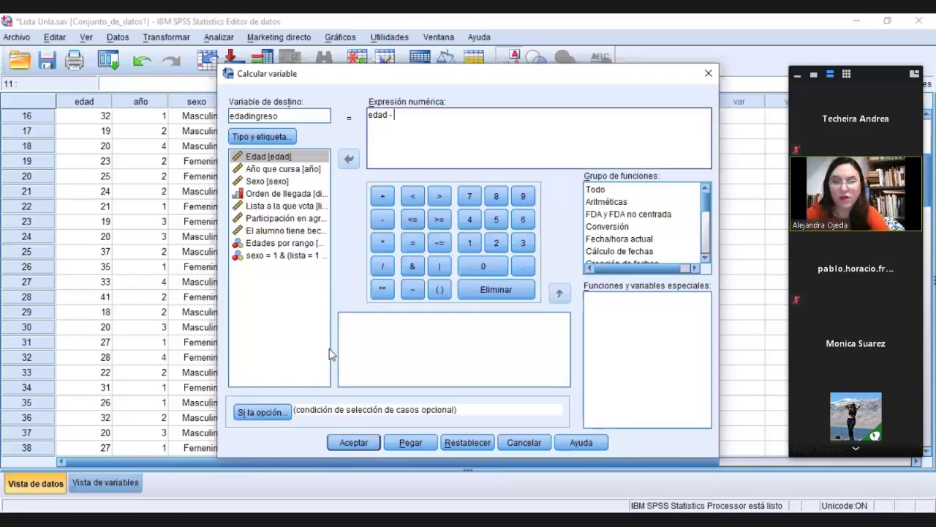
click(283, 169)
click(349, 159)
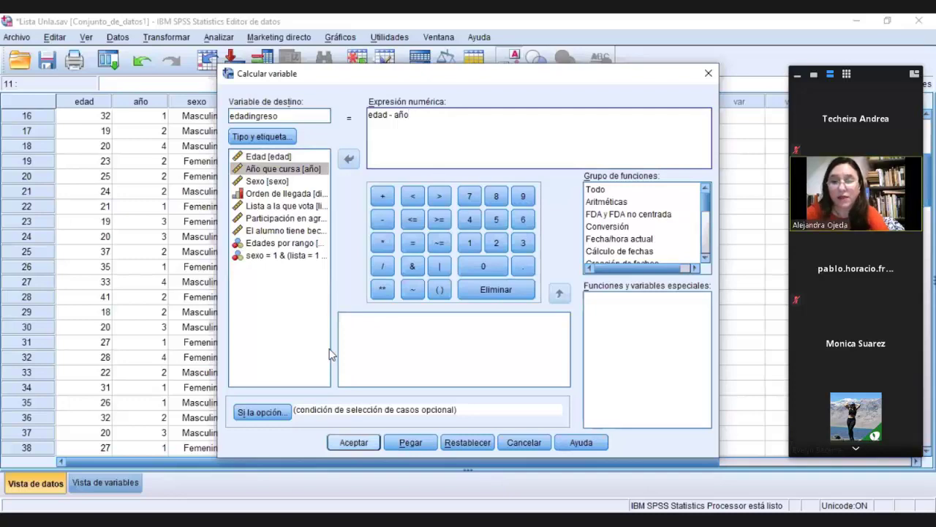
key(Return)
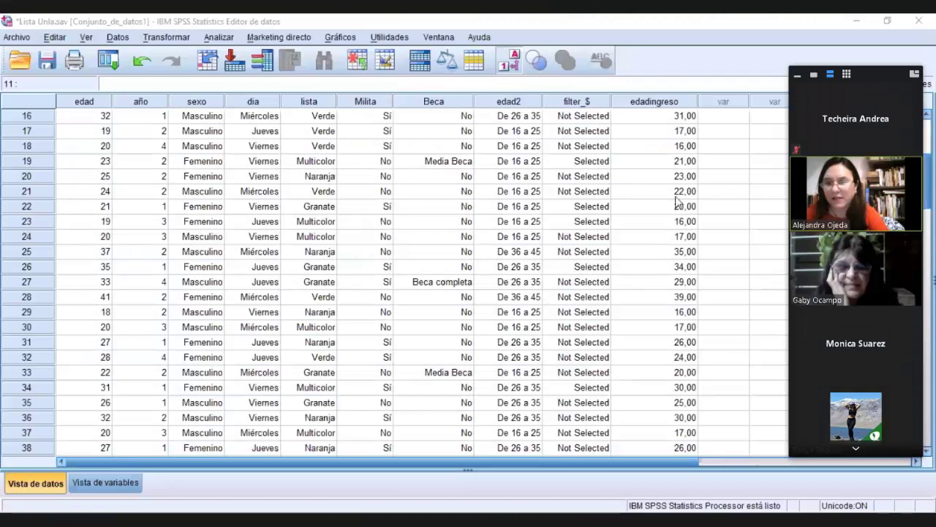
Set the decimals of the edadingreso variable to 0 and return to the data rows
click(689, 106)
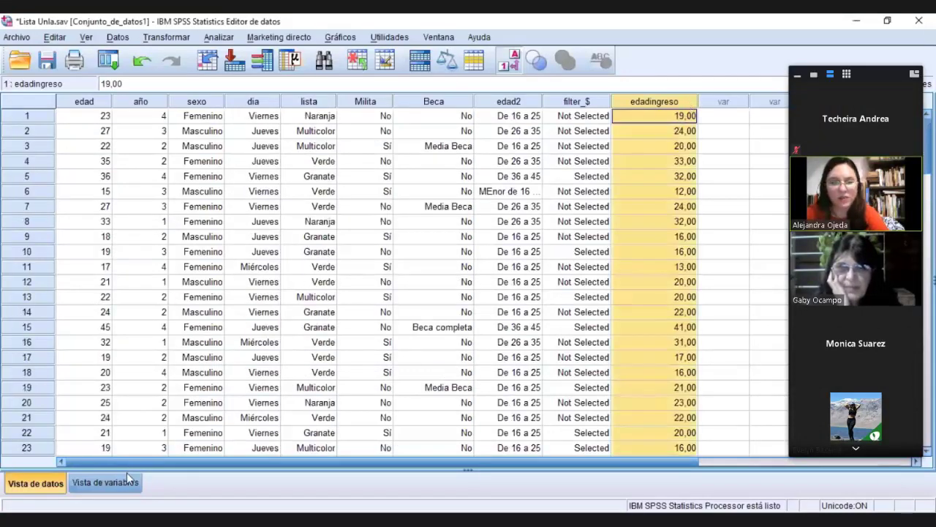
key(ctrl+t)
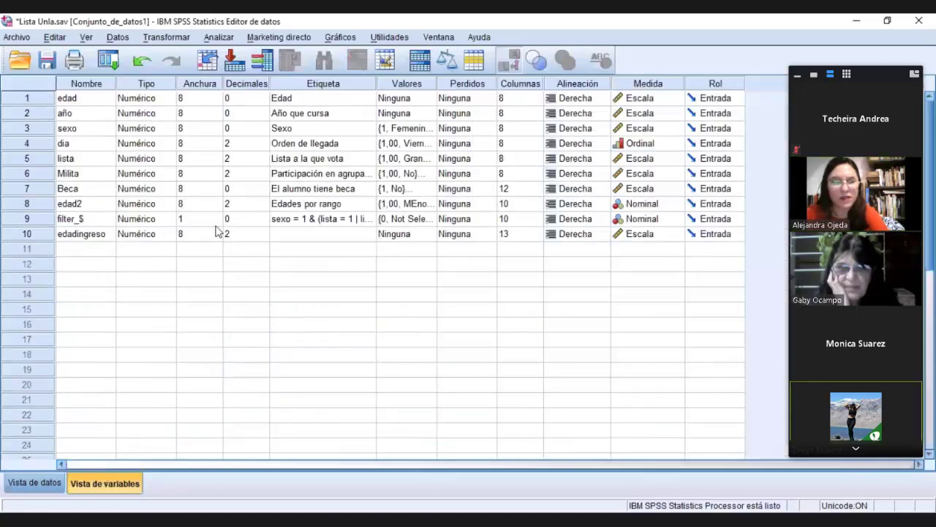
click(261, 236)
double_click(263, 238)
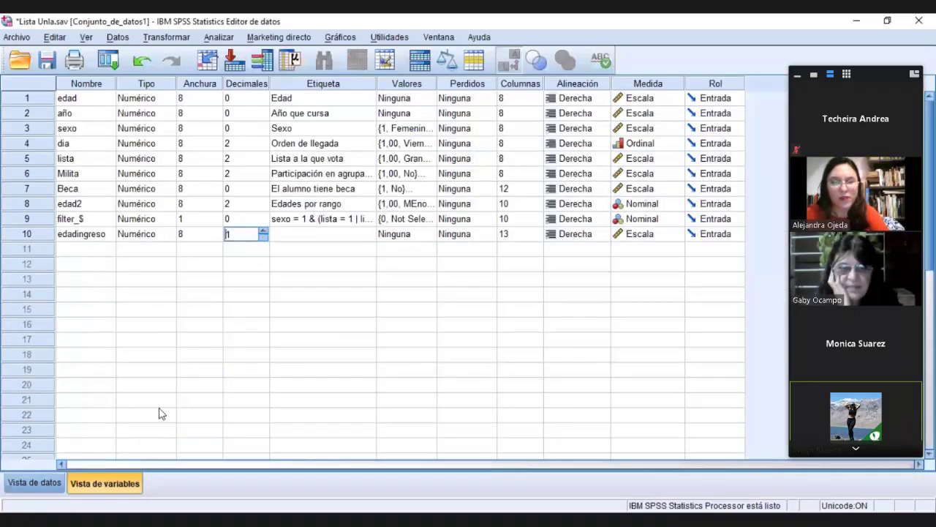
click(59, 484)
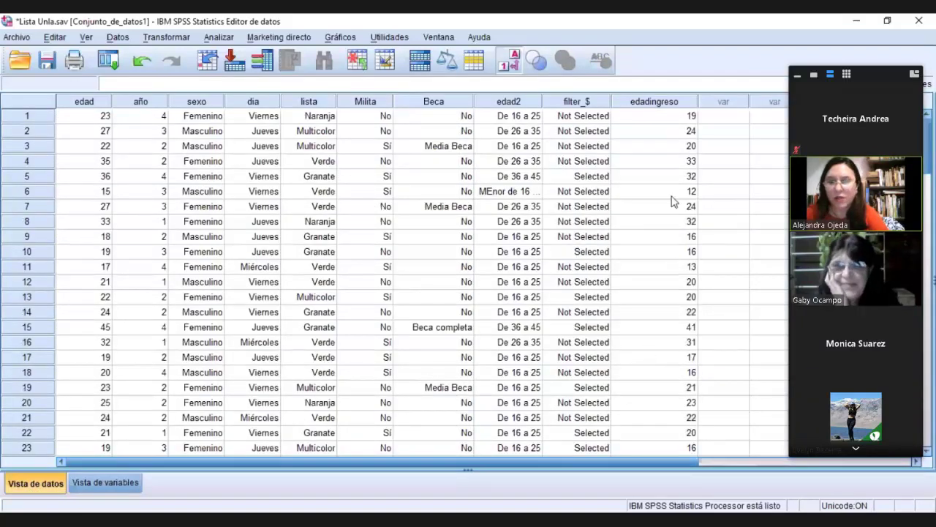